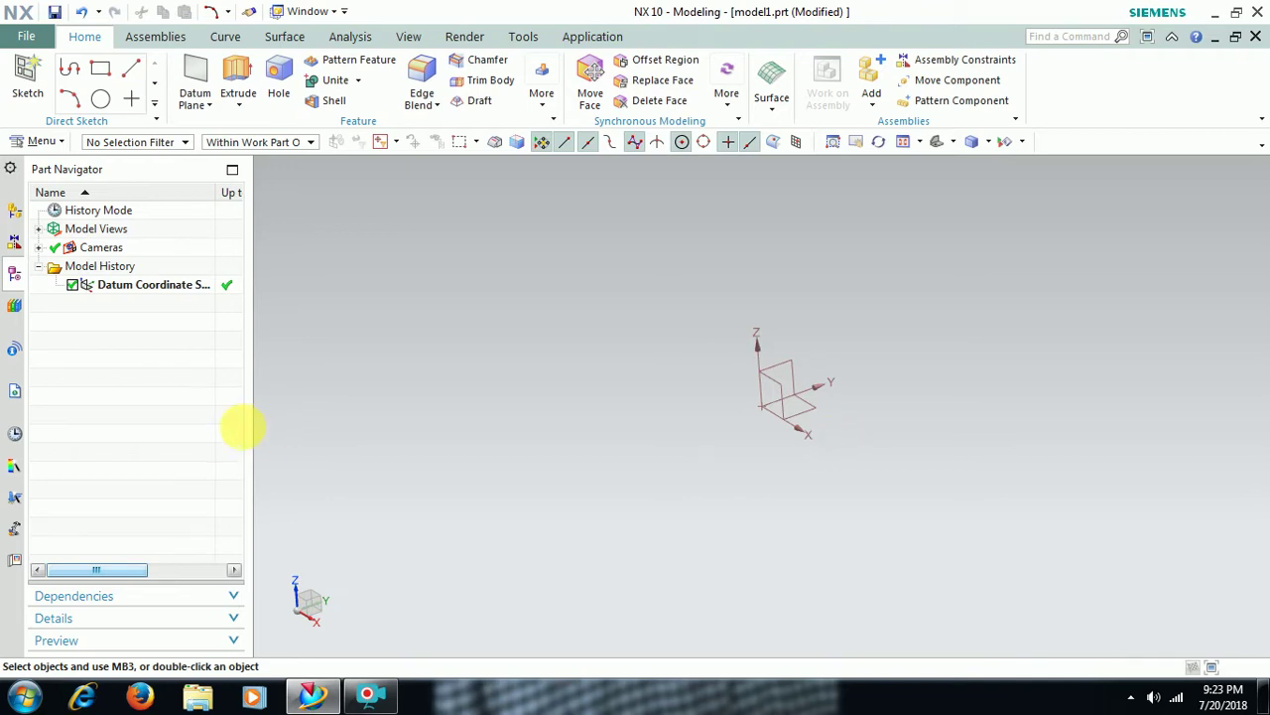
# Step: Move model1.prt from Modeling into the Sheet Metal application
pyautogui.moveTo(660, 455); pyautogui.dragTo(616, 443, button='middle')
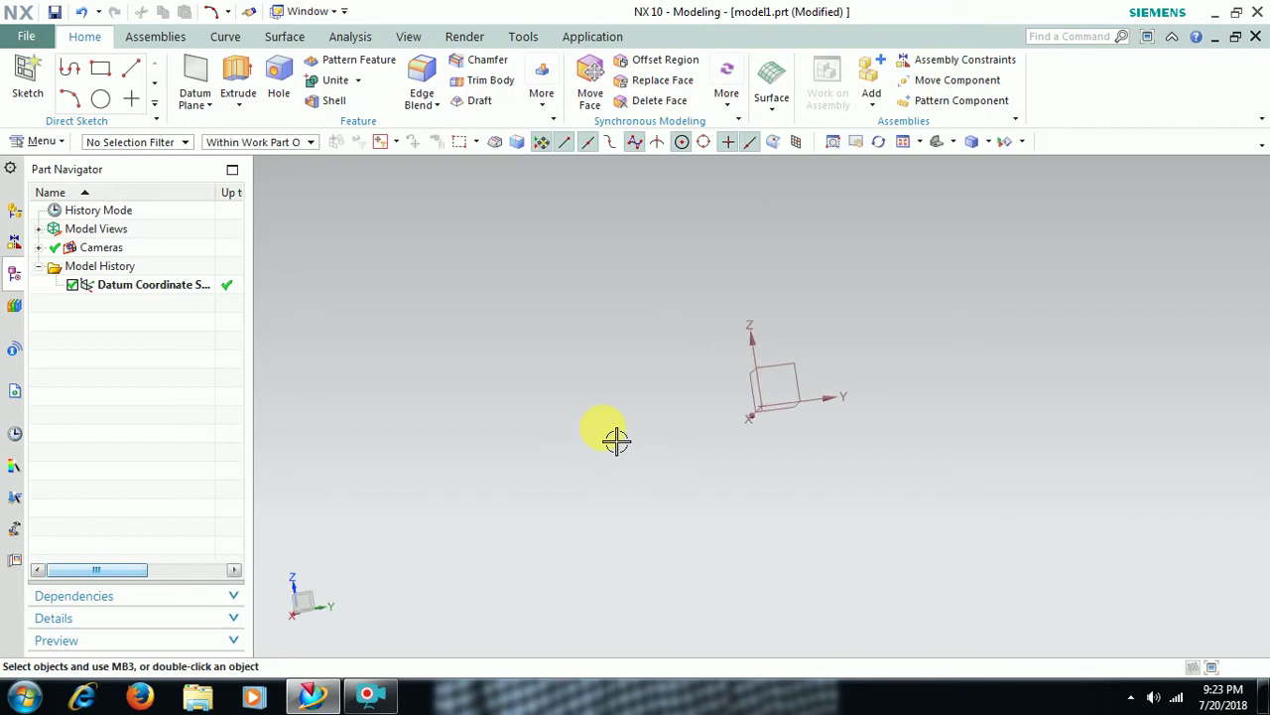
pyautogui.moveTo(573, 453); pyautogui.dragTo(564, 490, button='middle')
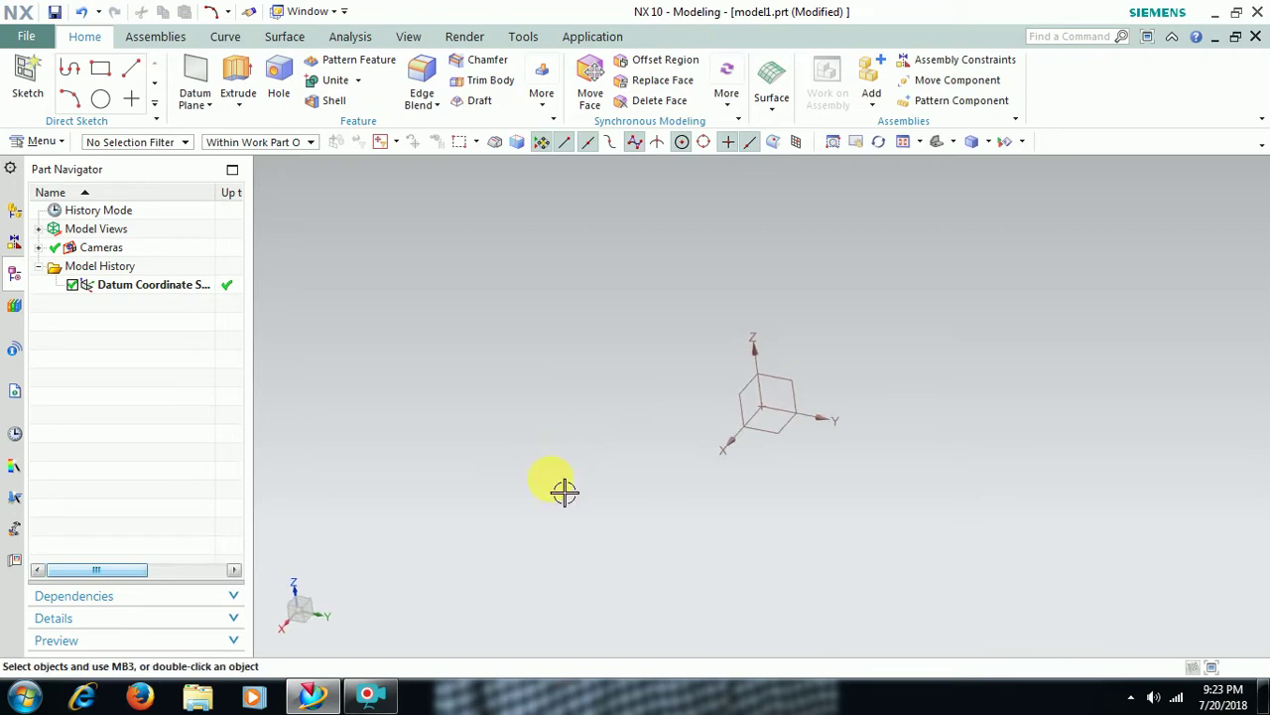
pyautogui.click(28, 37)
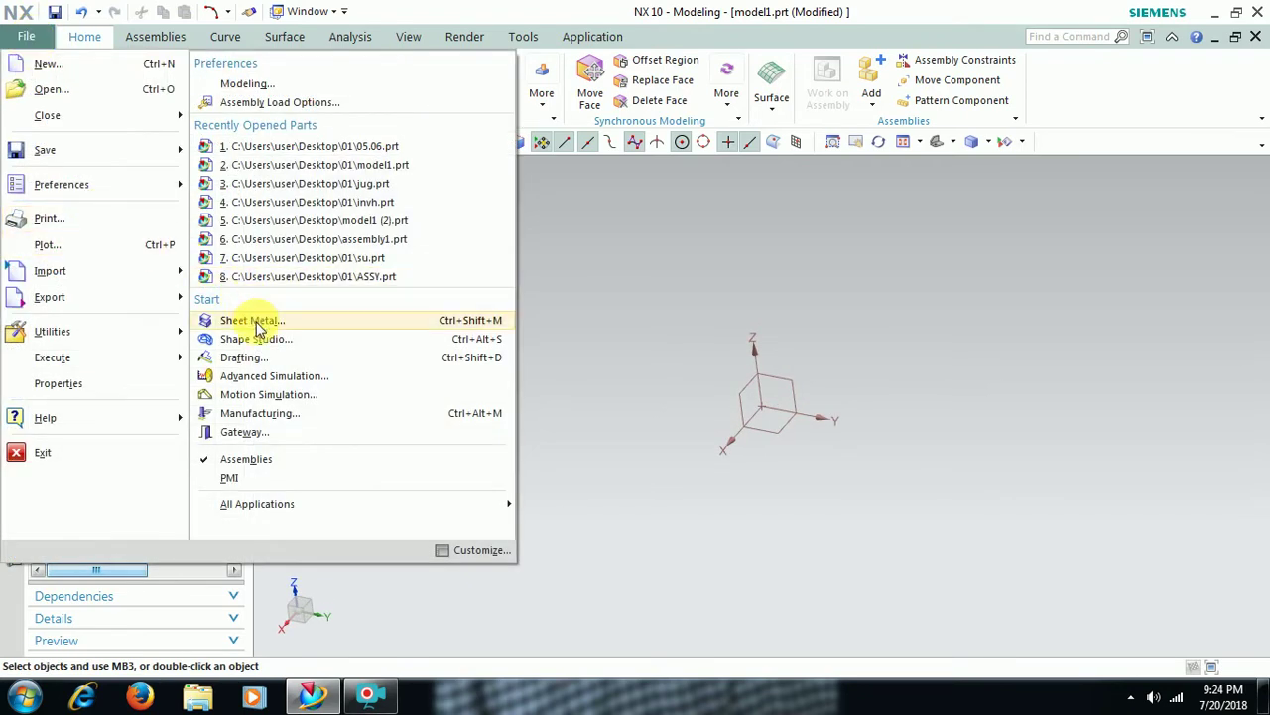
pyautogui.click(256, 322)
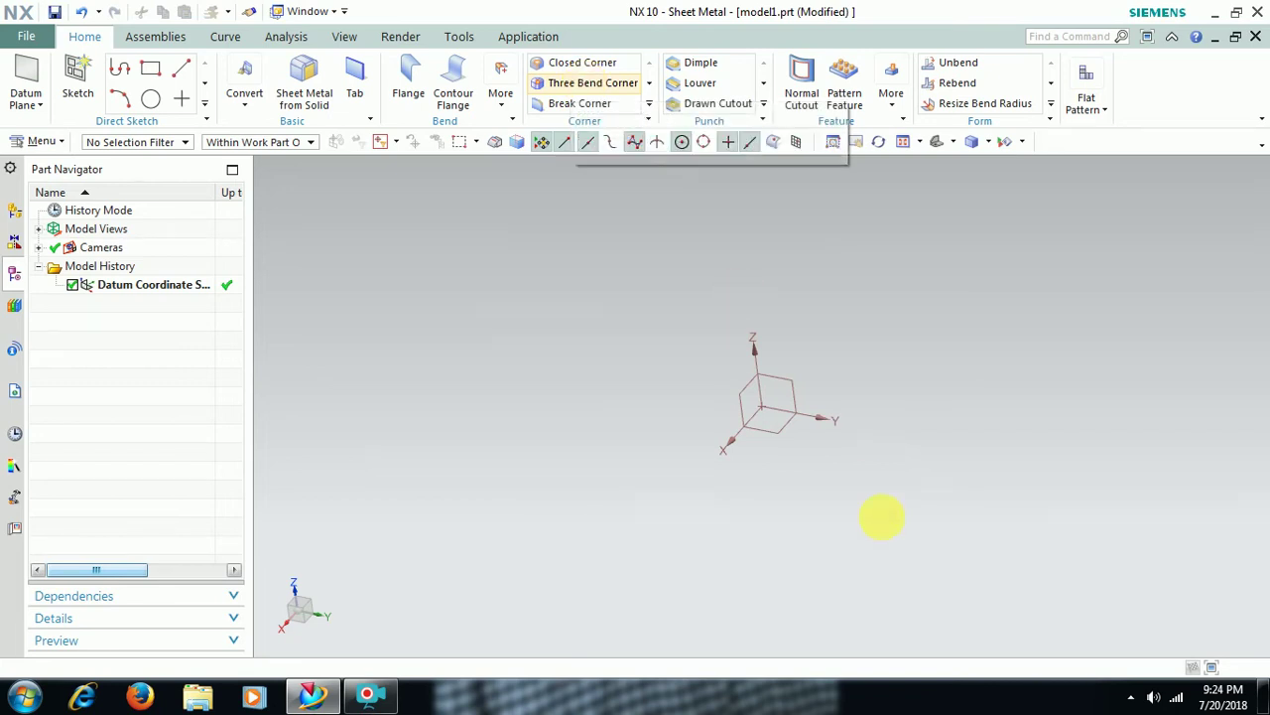
# Step: Start a new sketch on the datum plane
pyautogui.moveTo(895, 531); pyautogui.dragTo(906, 517, button='middle')
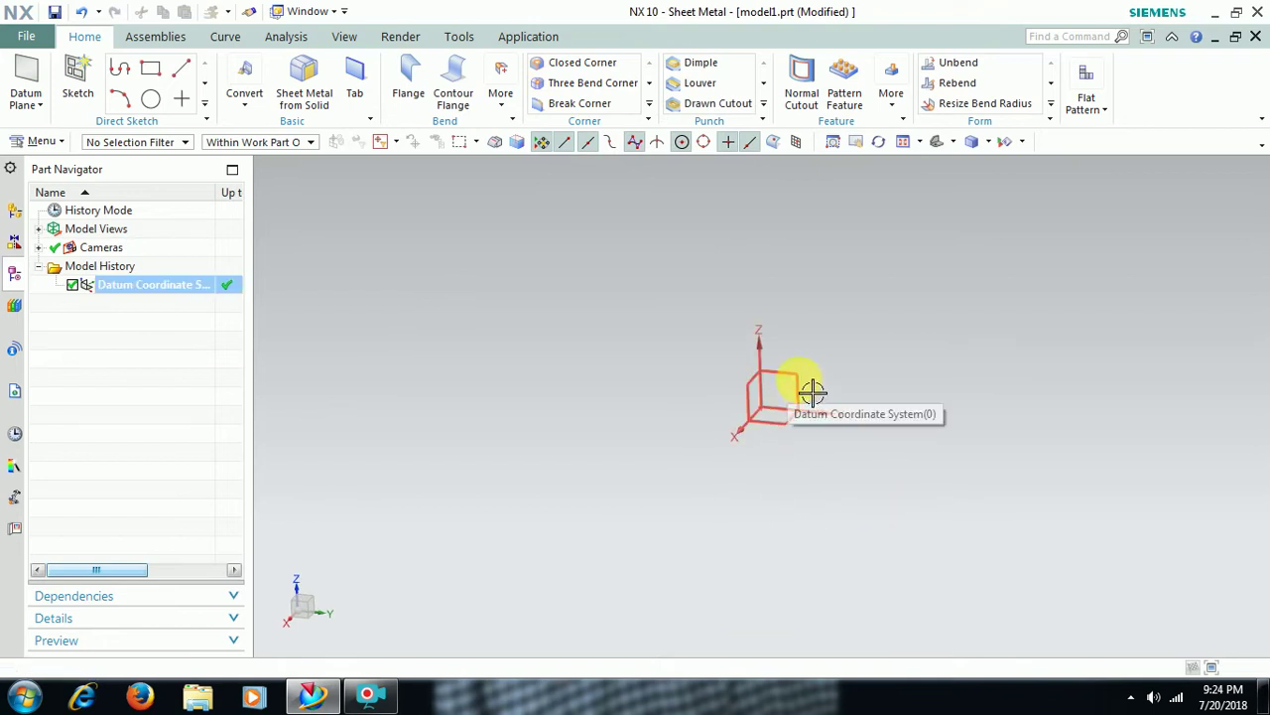
pyautogui.click(76, 84)
pyautogui.click(794, 377)
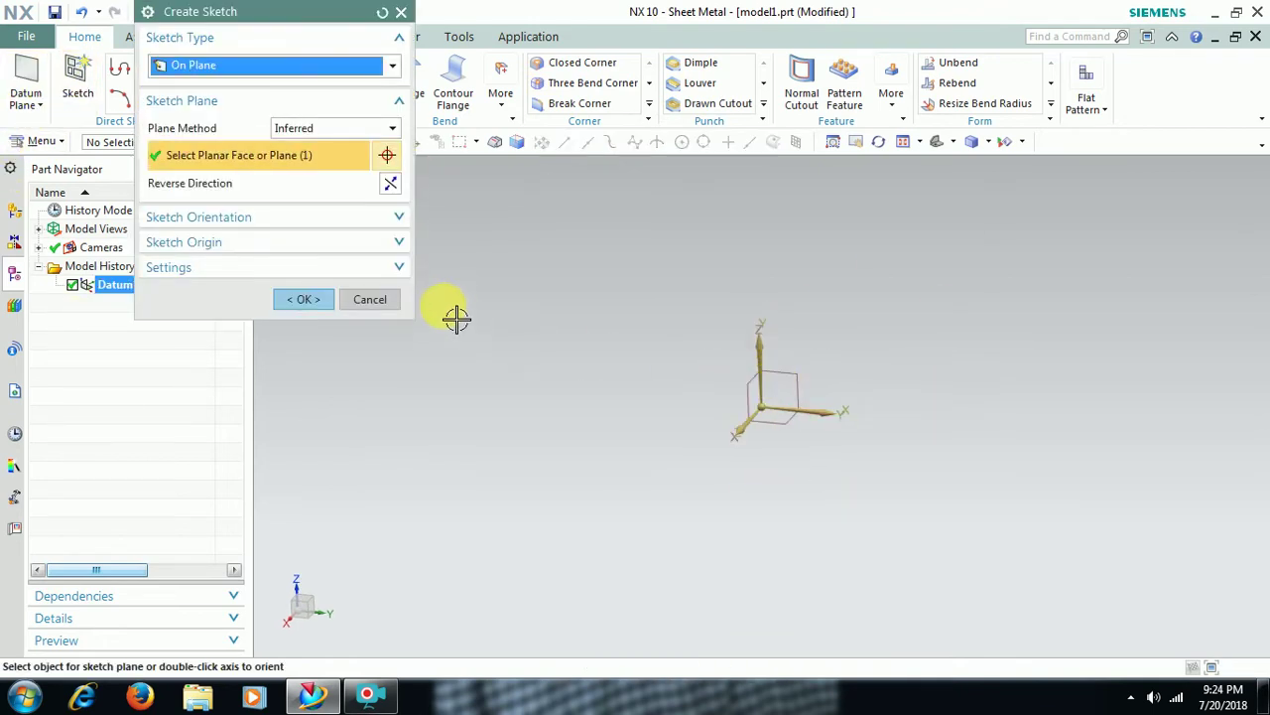
pyautogui.click(303, 298)
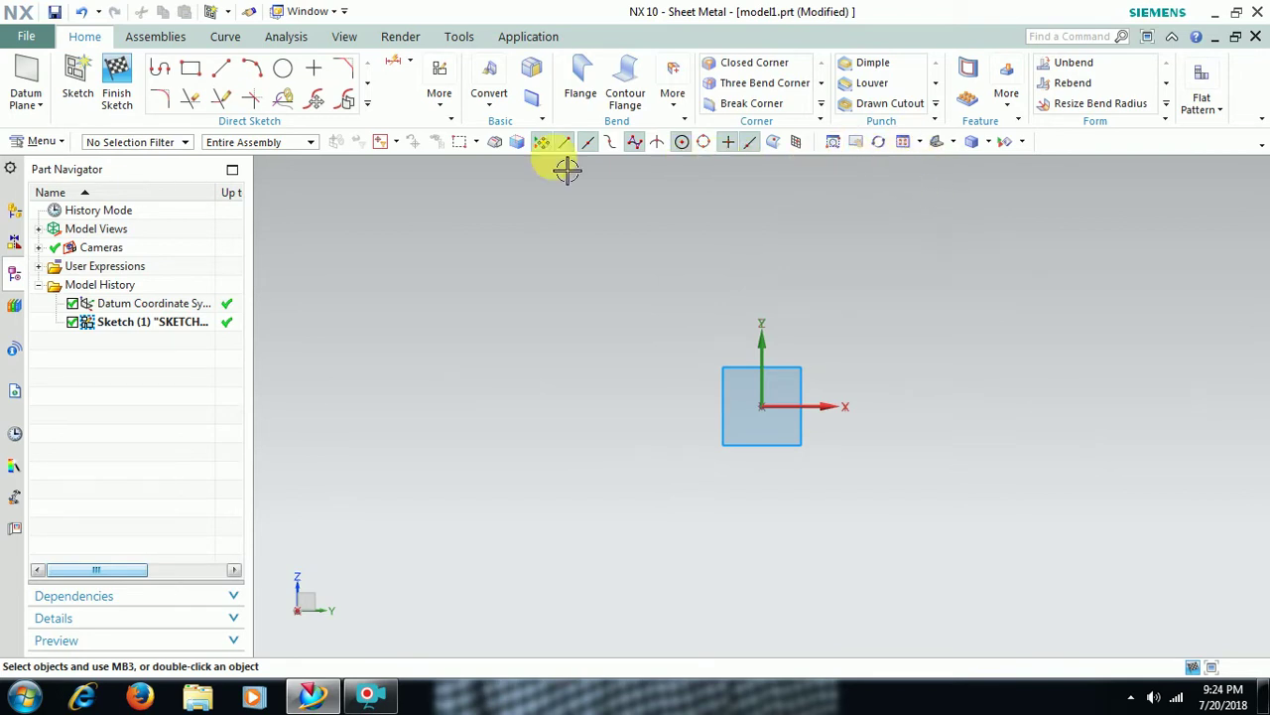
# Step: Draw a 128 × 82 rectangle around the origin and finish the sketch
pyautogui.click(190, 67)
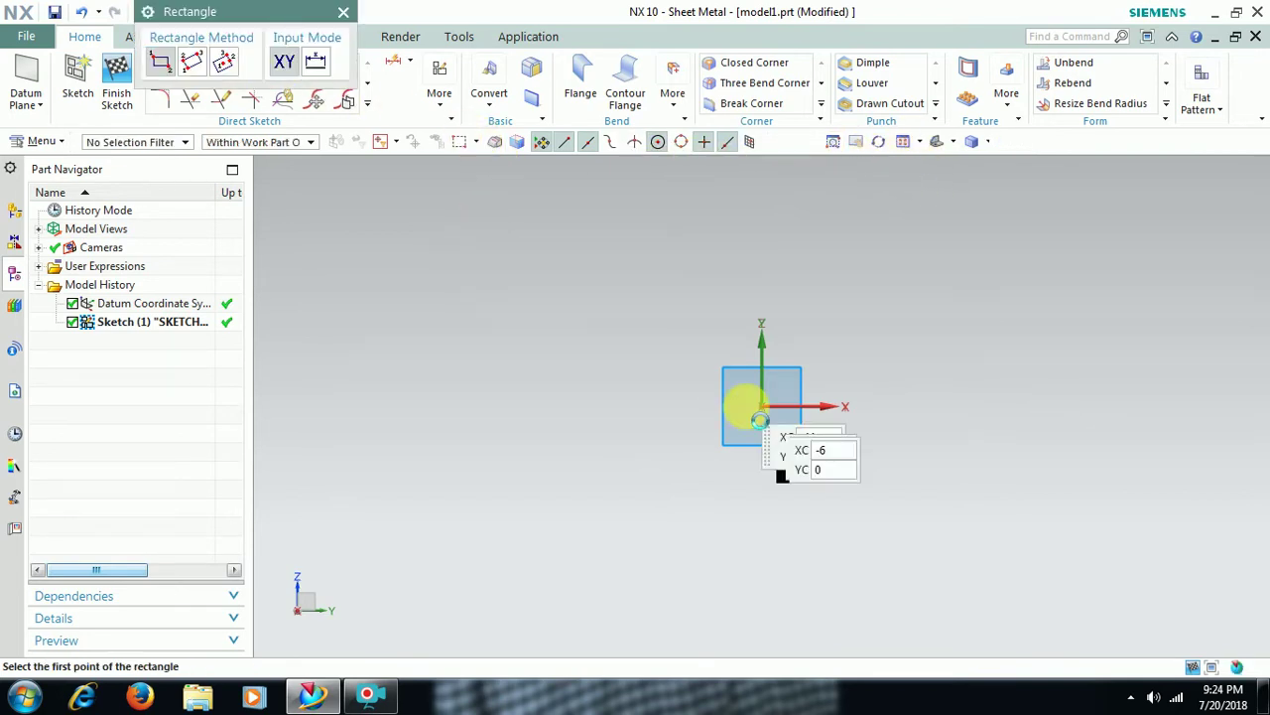
pyautogui.click(584, 295)
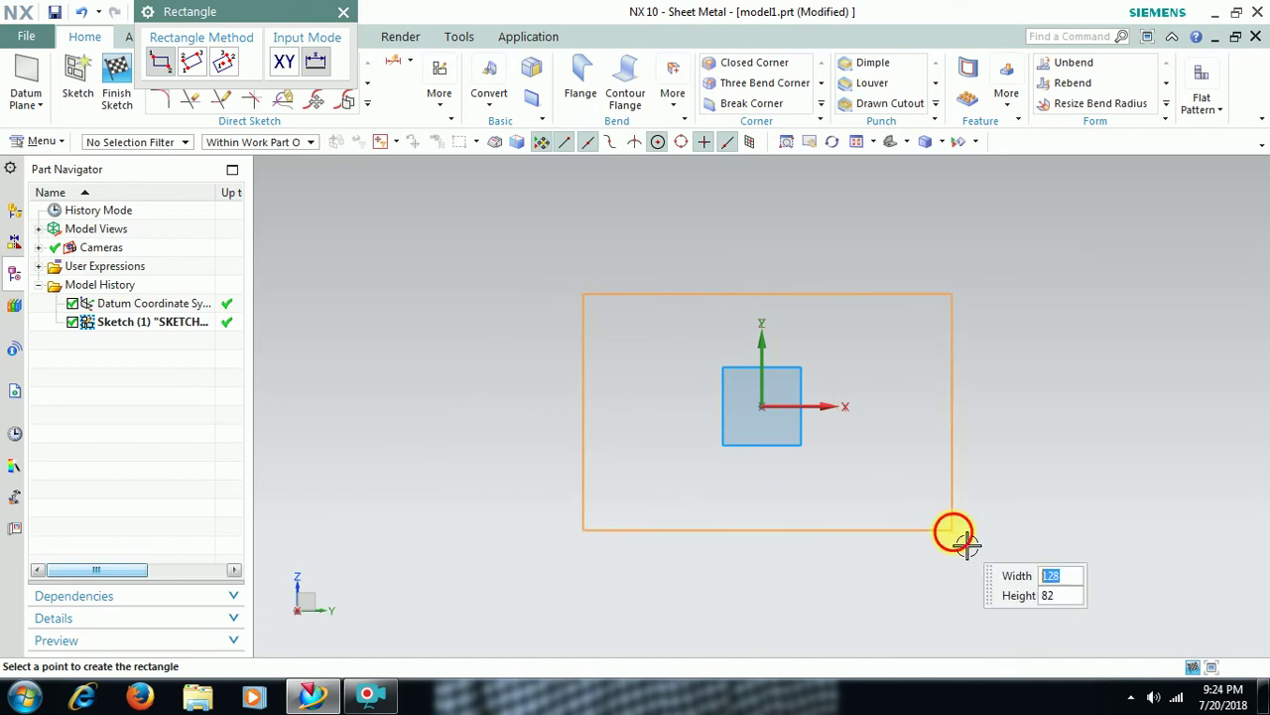
pyautogui.click(967, 543)
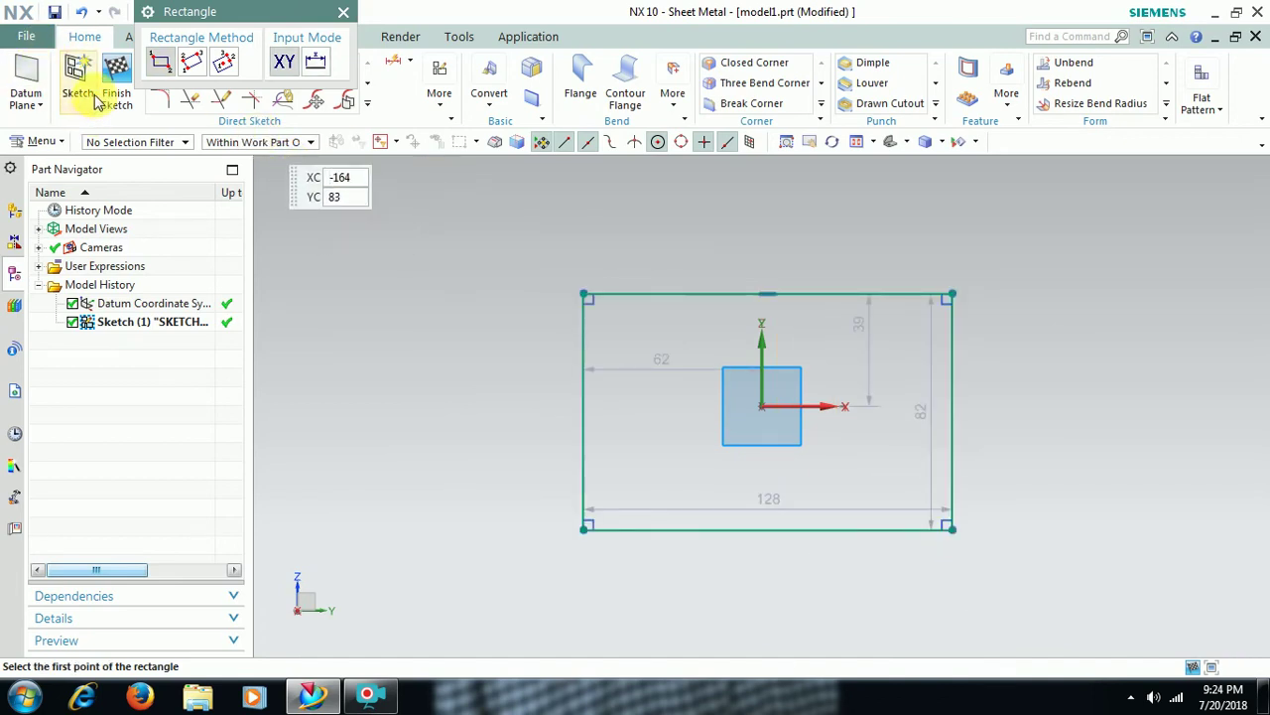
pyautogui.click(116, 72)
pyautogui.moveTo(822, 425)
pyautogui.mouseDown(button='middle')
pyautogui.moveTo(771, 426)
pyautogui.moveTo(761, 408)
pyautogui.moveTo(731, 420)
pyautogui.moveTo(751, 428)
pyautogui.moveTo(907, 367)
pyautogui.moveTo(890, 346)
pyautogui.moveTo(897, 364)
pyautogui.moveTo(864, 349)
pyautogui.mouseUp(button='middle')
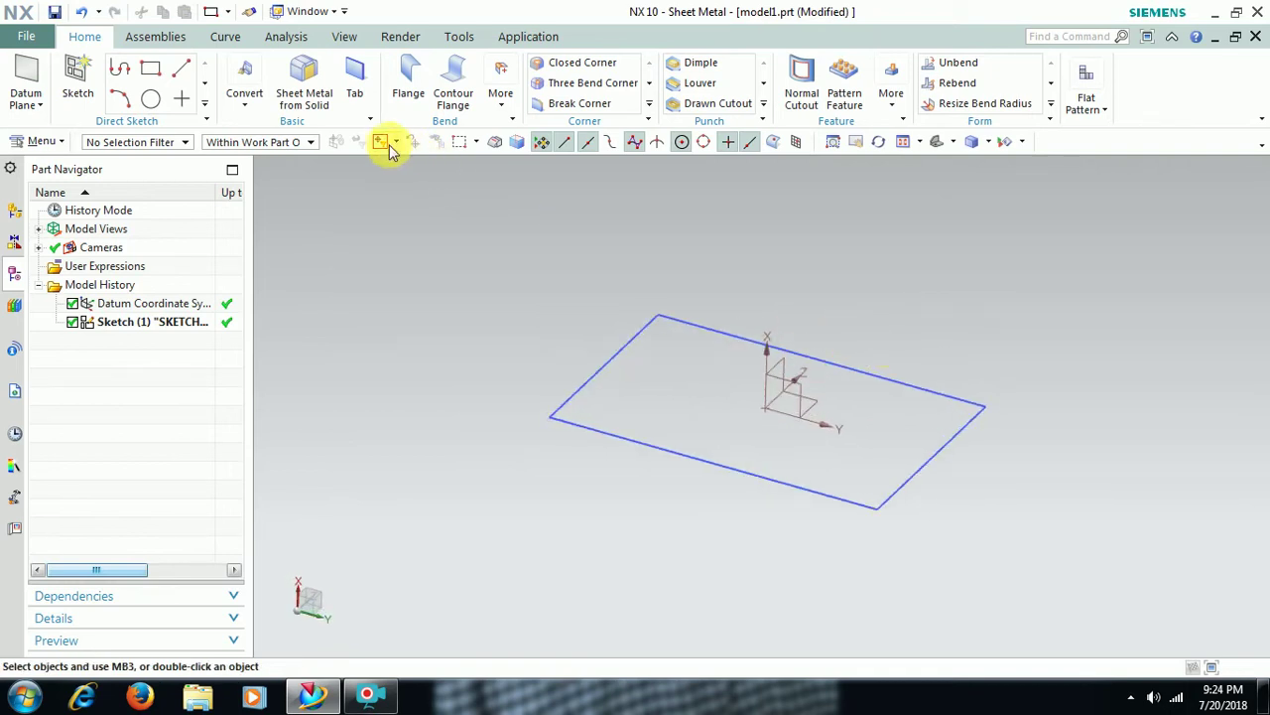
# Step: Create a 3 mm thick base tab from the rectangle's four curves
pyautogui.click(358, 84)
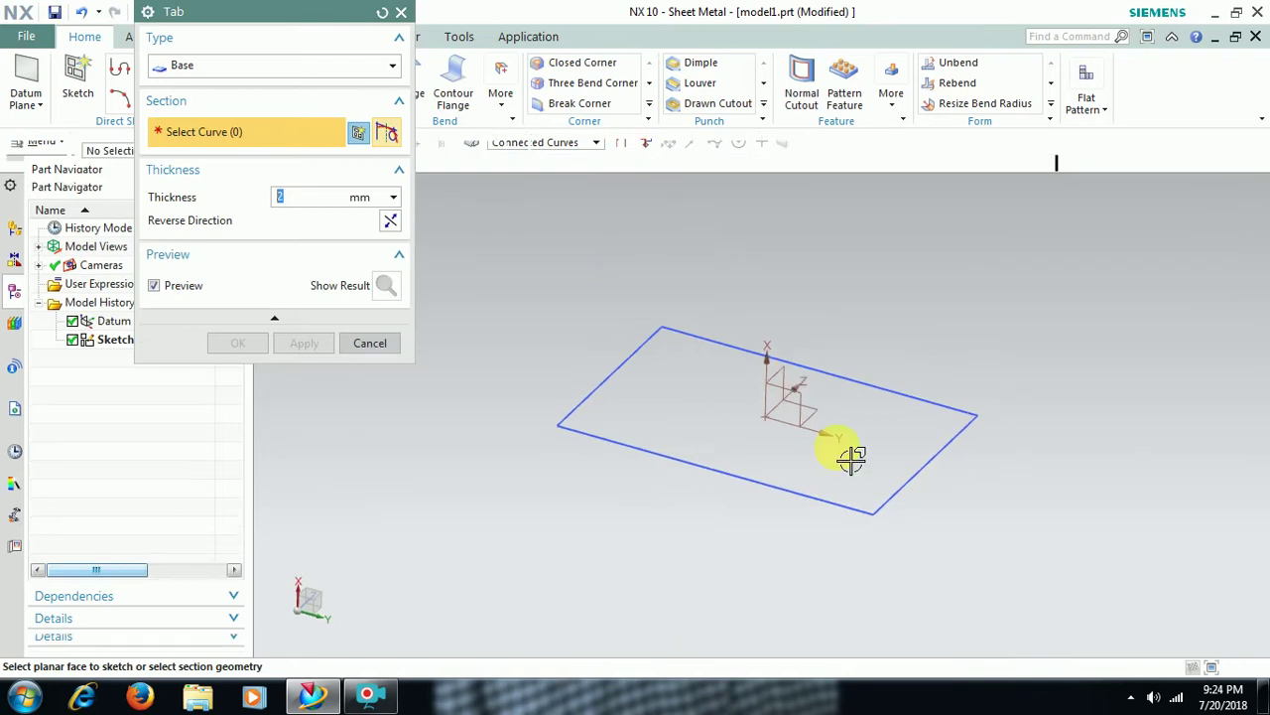
pyautogui.click(715, 465)
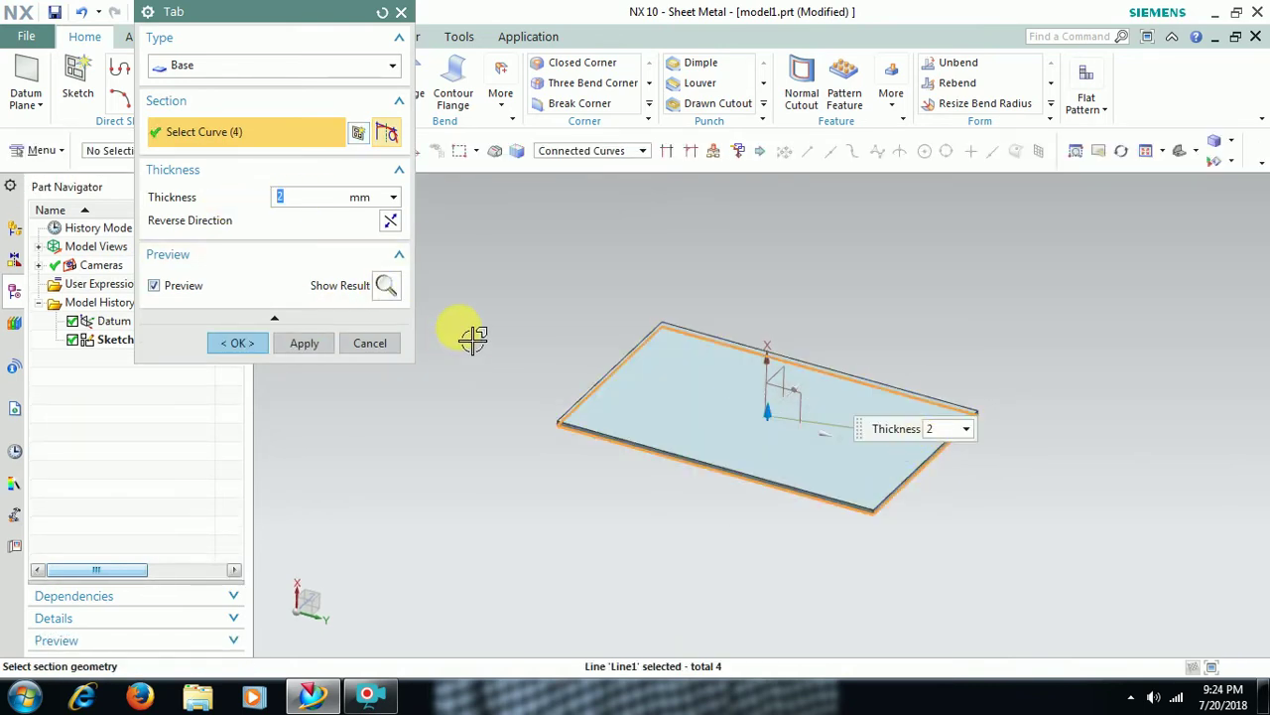
pyautogui.write('3')
pyautogui.press('Return')
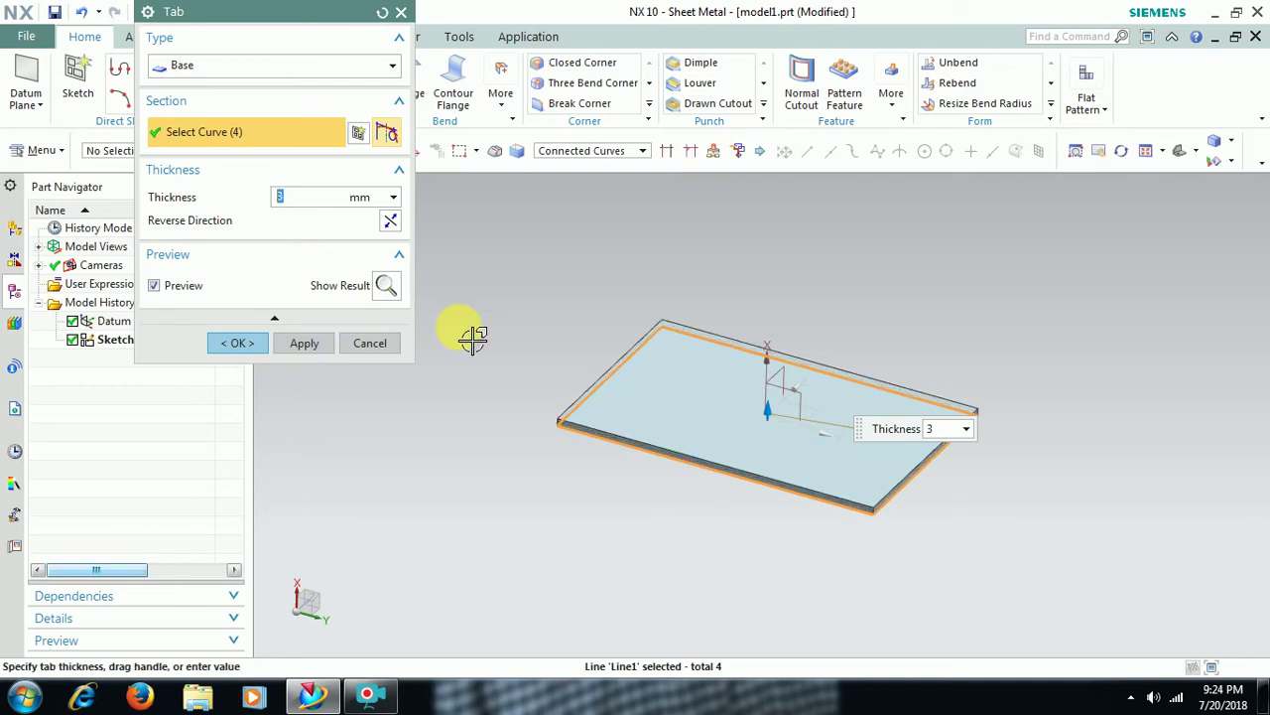
pyautogui.click(260, 342)
pyautogui.moveTo(539, 426); pyautogui.dragTo(640, 392, button='middle')
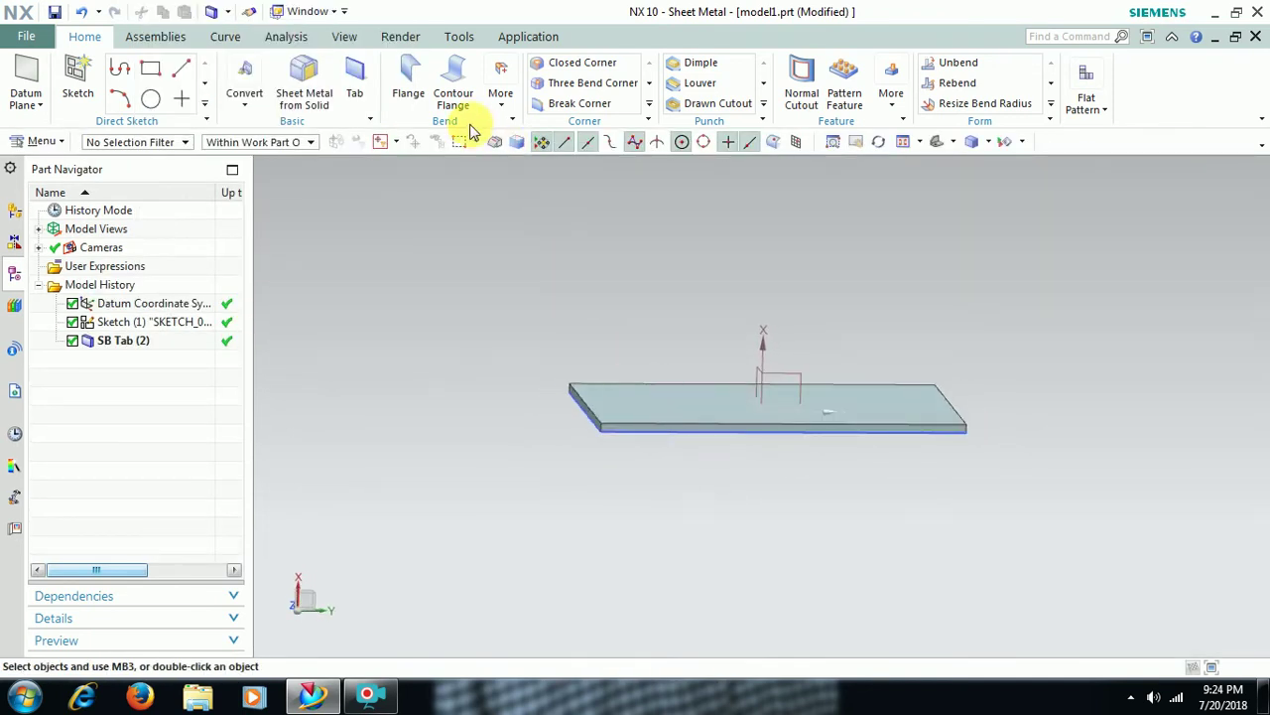
# Step: Add a 75 mm, 90° flange with 3 mm bend radius on the tab's left edge
pyautogui.click(409, 87)
pyautogui.moveTo(653, 378); pyautogui.dragTo(695, 386, button='middle')
pyautogui.click(596, 400)
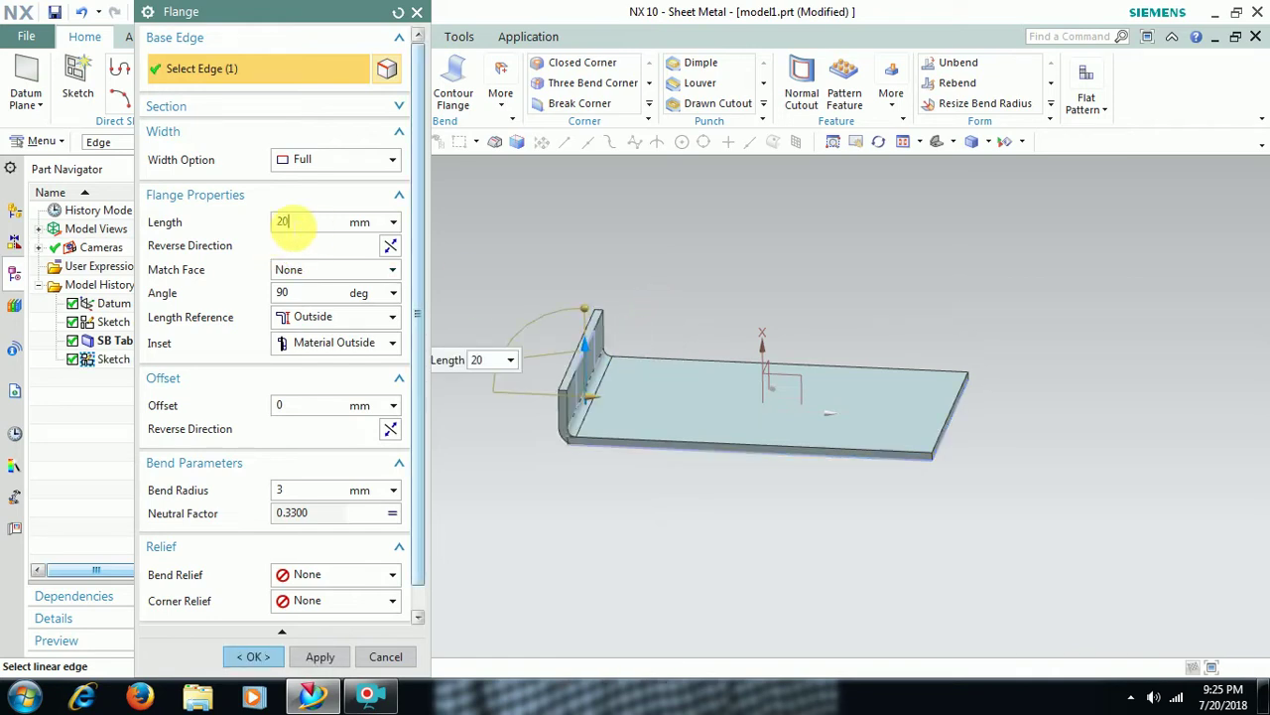
pyautogui.press('Return')
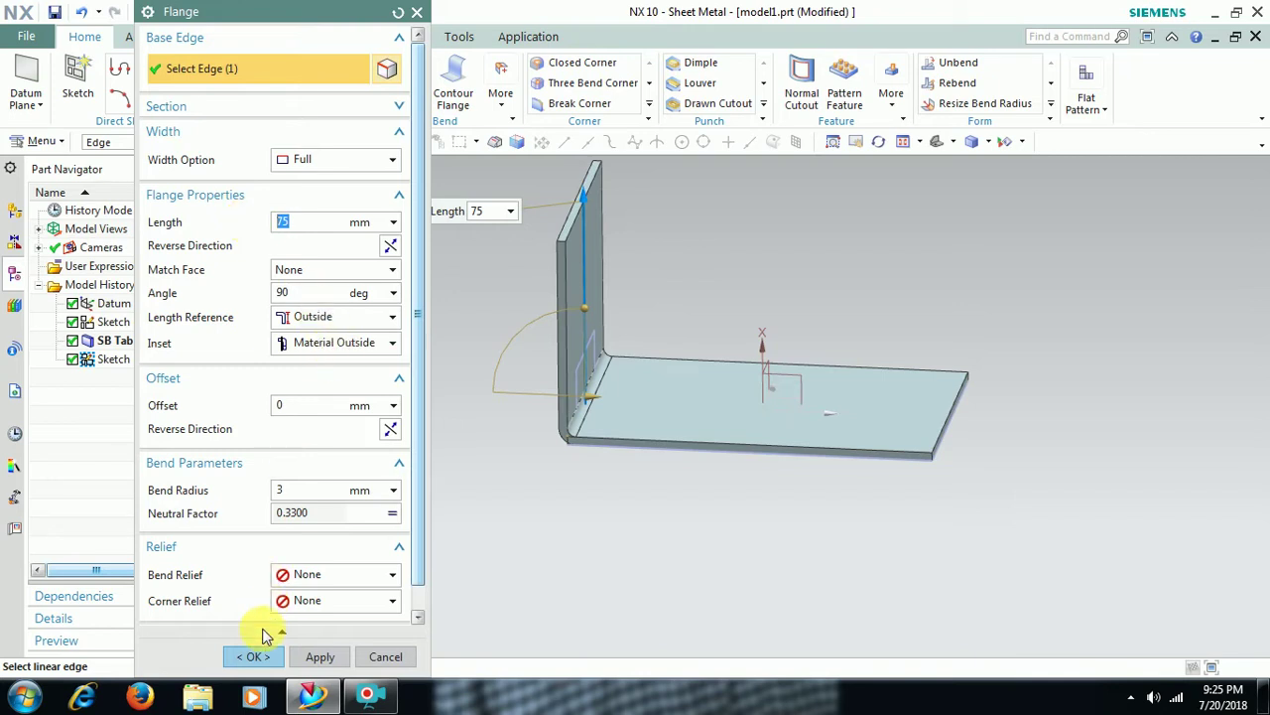
pyautogui.click(323, 488)
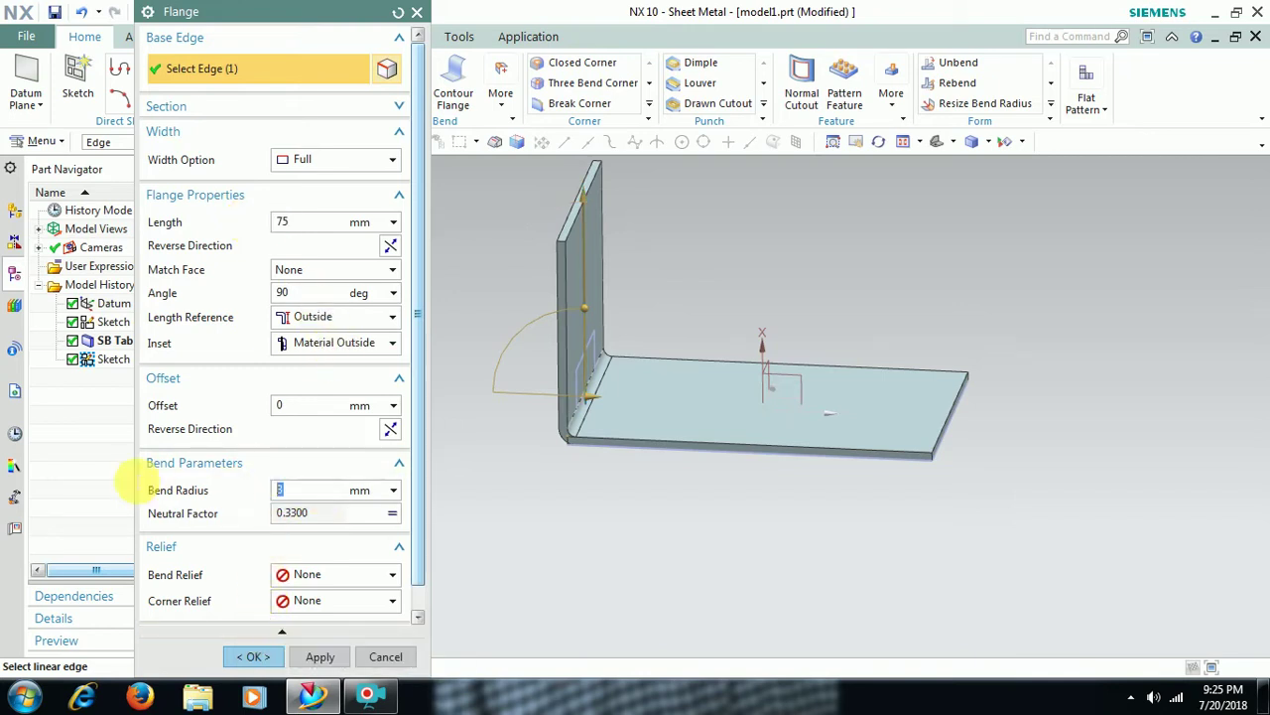
pyautogui.click(283, 629)
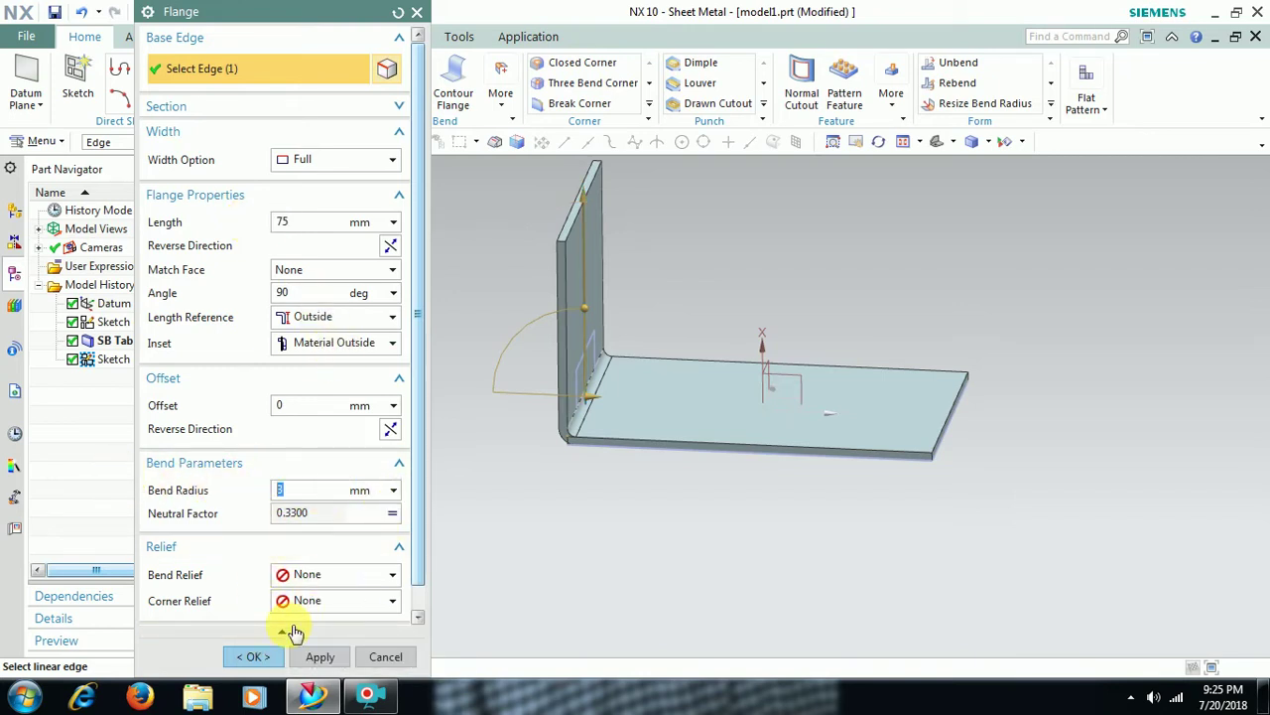
pyautogui.click(257, 658)
pyautogui.moveTo(481, 534); pyautogui.dragTo(506, 476, button='middle')
# Step: Hide the rectangle sketch and reorient the view onto the L-shaped bracket
pyautogui.rightClick(583, 349)
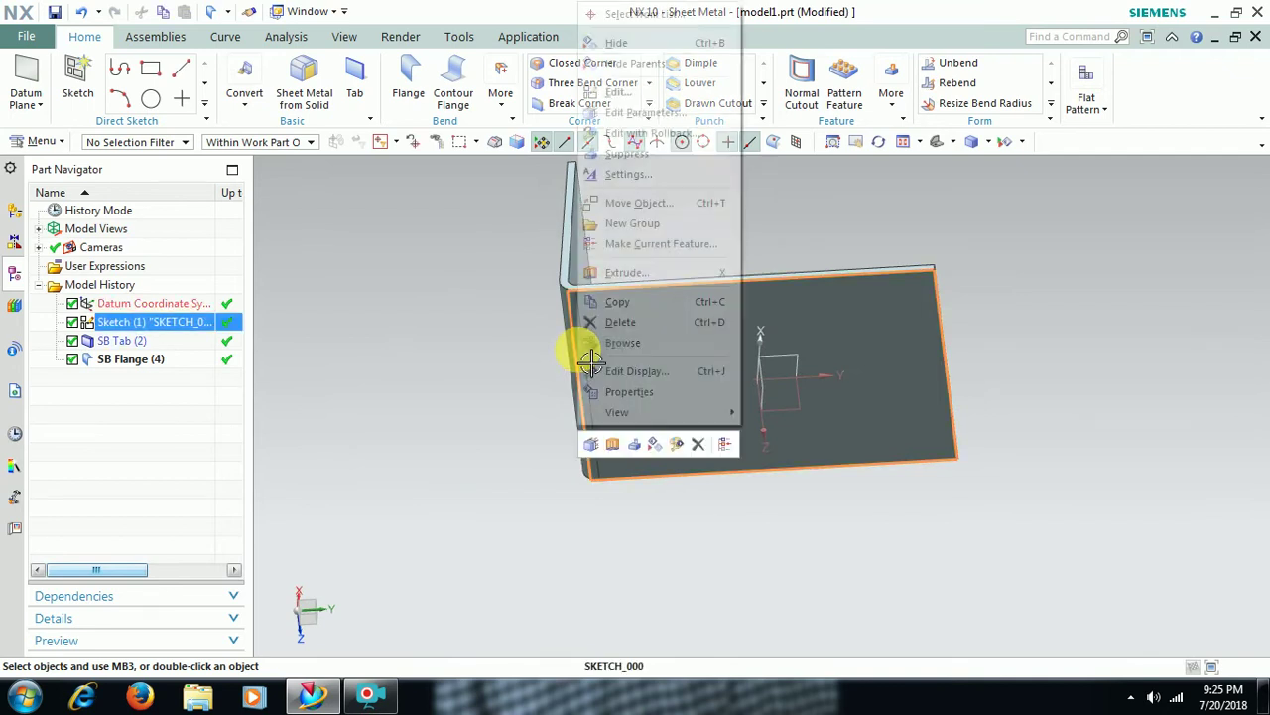
pyautogui.click(645, 43)
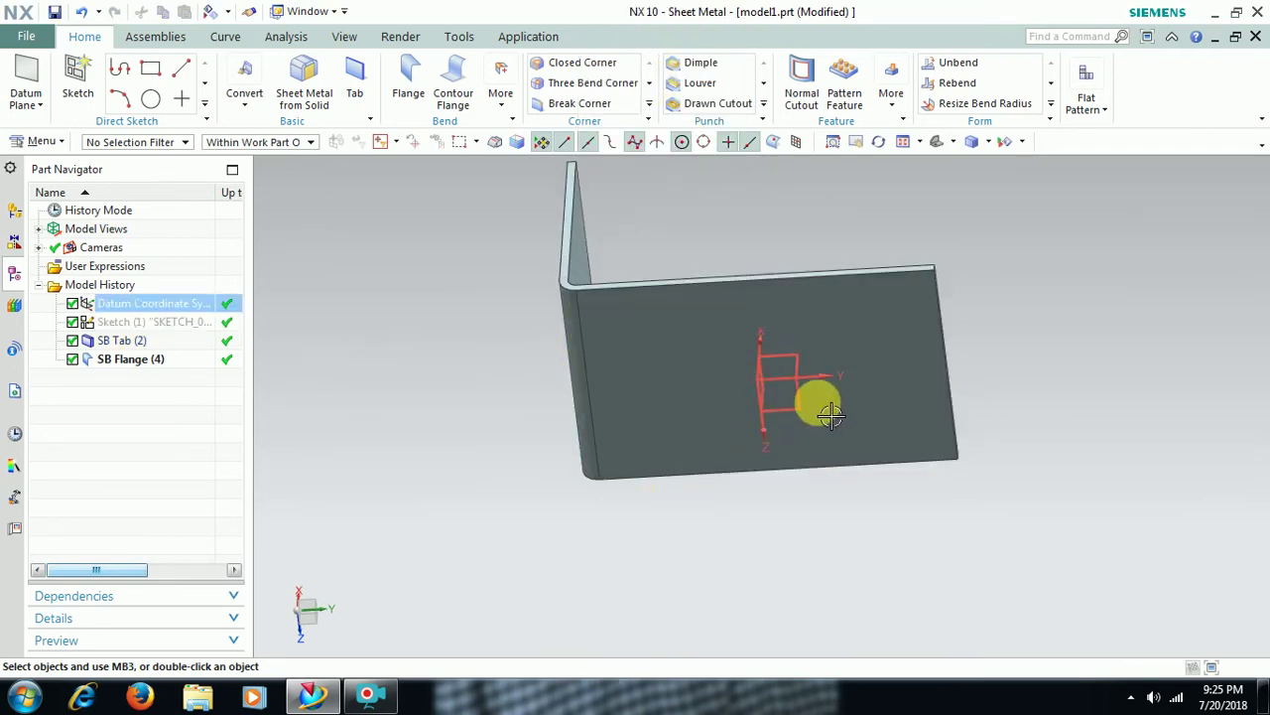
pyautogui.click(856, 141)
pyautogui.moveTo(844, 261); pyautogui.dragTo(839, 327)
pyautogui.click(879, 141)
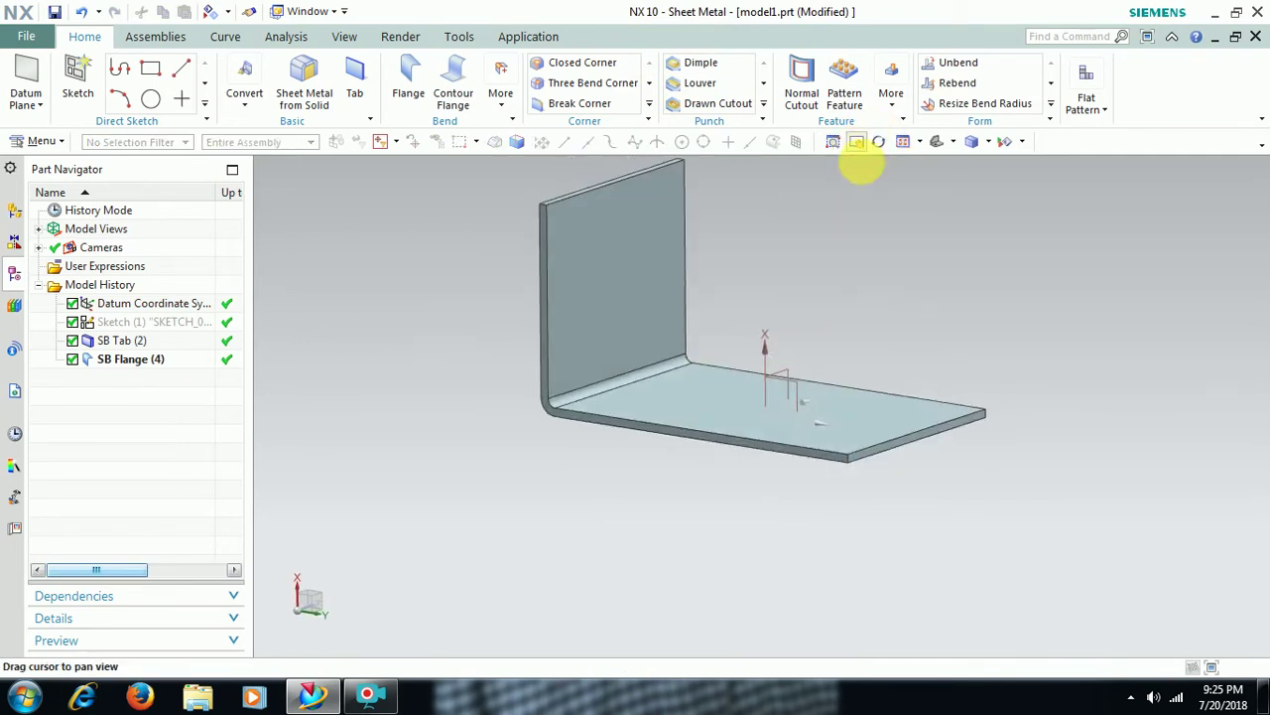
pyautogui.moveTo(874, 227); pyautogui.dragTo(855, 351, button='middle')
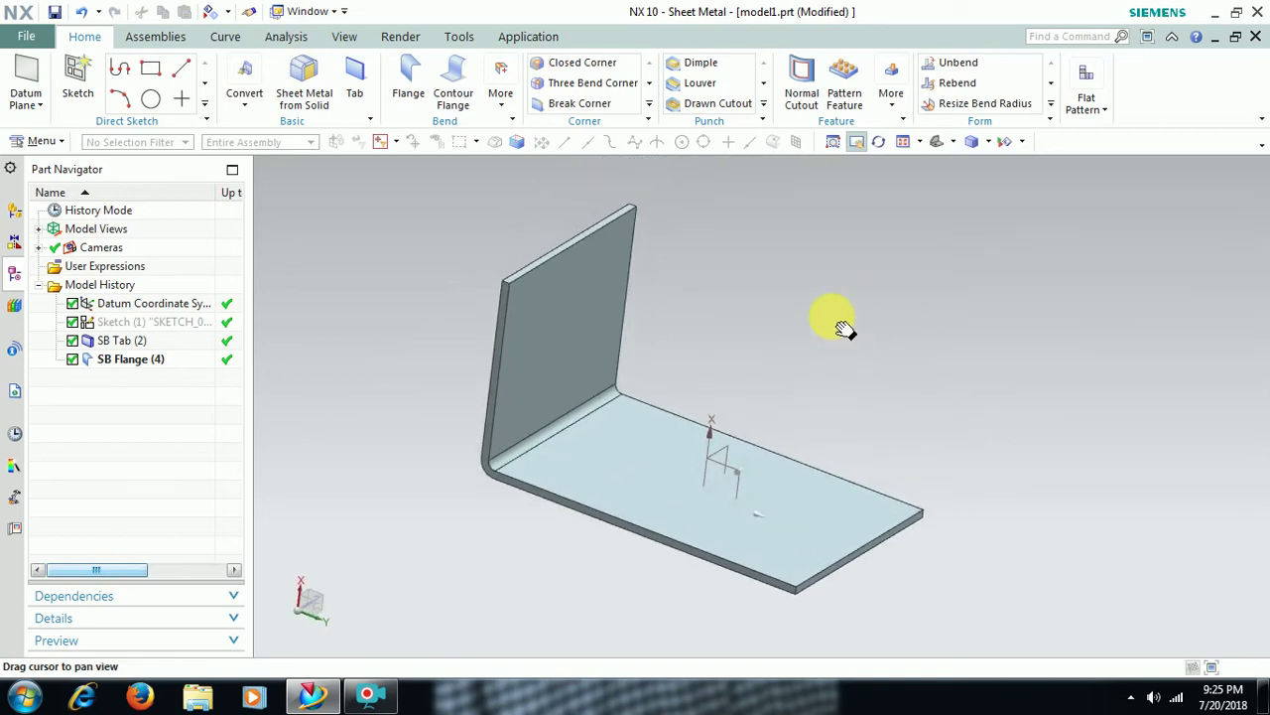
pyautogui.rightClick(771, 332)
pyautogui.press('Escape')
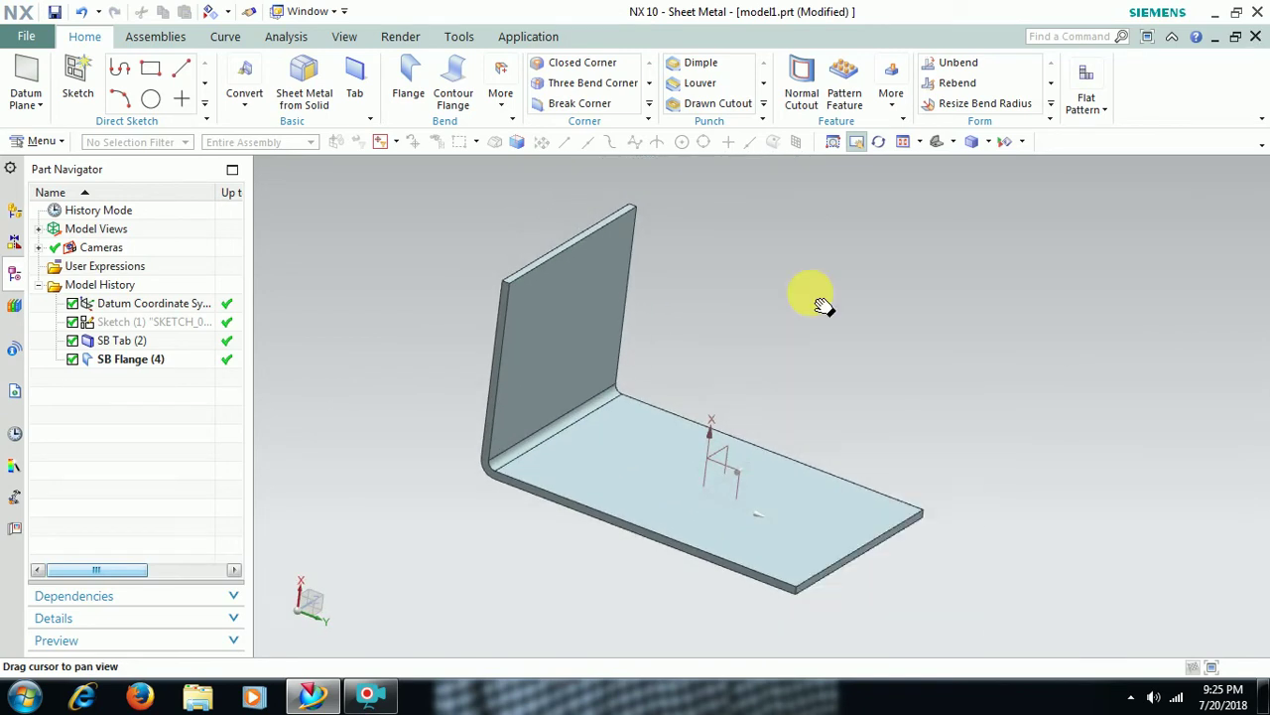
# Step: Give the SB Flange (4) faces the Strong Salmon colour
pyautogui.click(149, 362)
pyautogui.rightClick(154, 365)
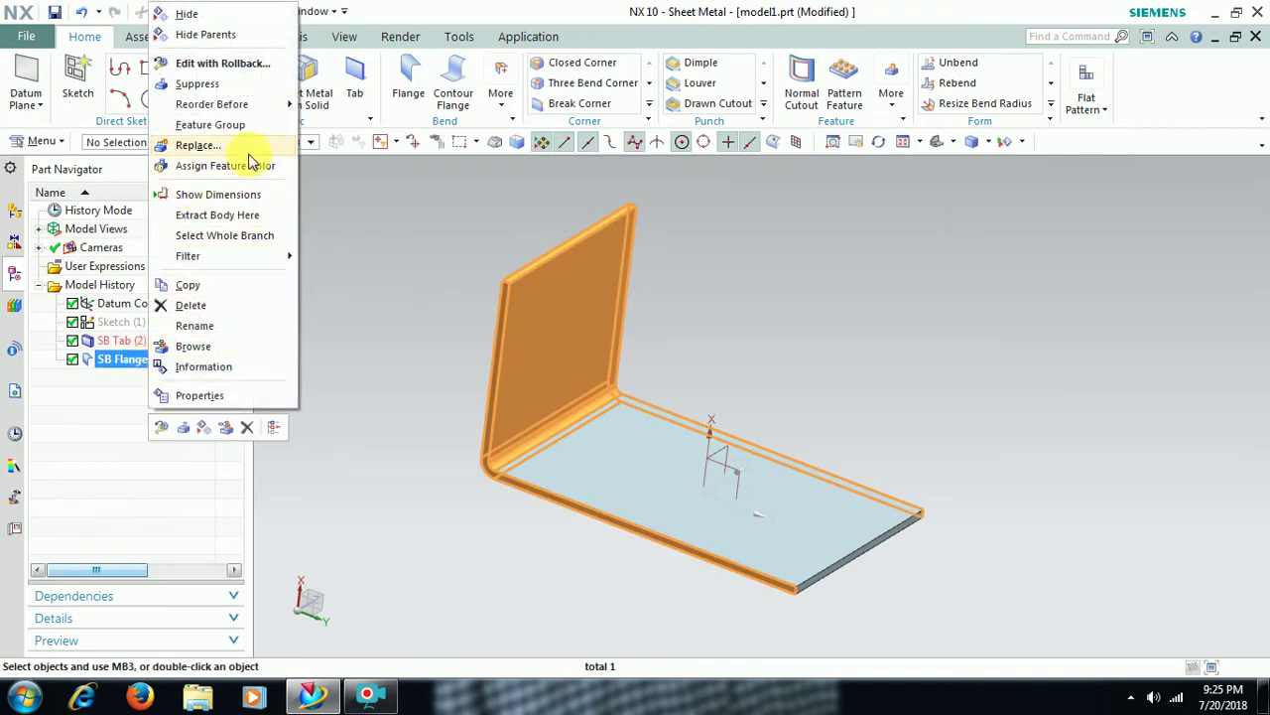
pyautogui.click(250, 165)
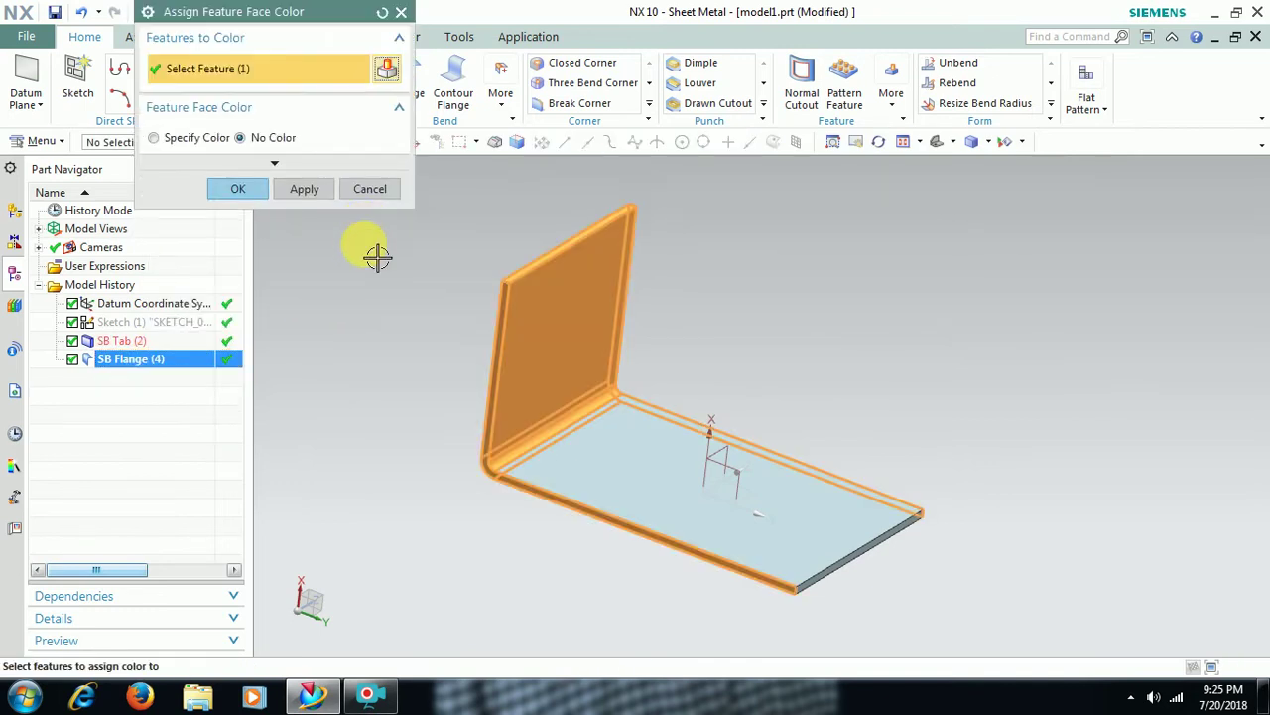
pyautogui.click(199, 137)
pyautogui.click(345, 159)
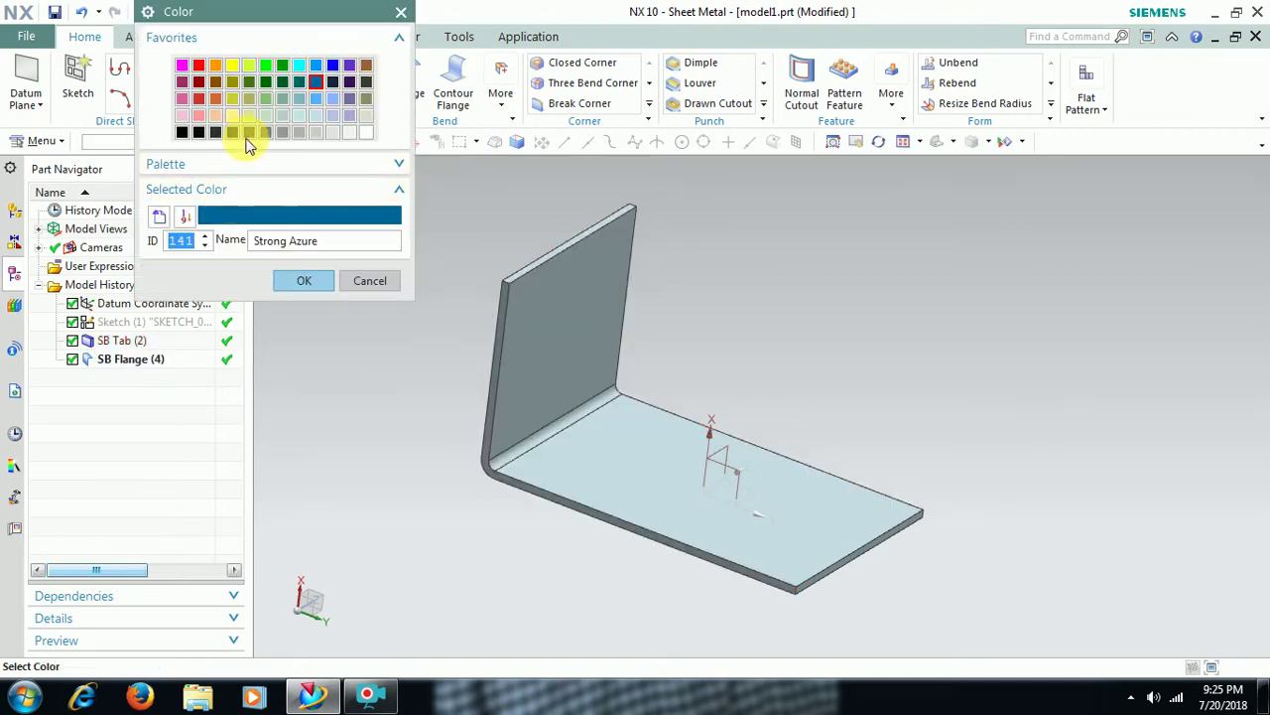
pyautogui.click(201, 116)
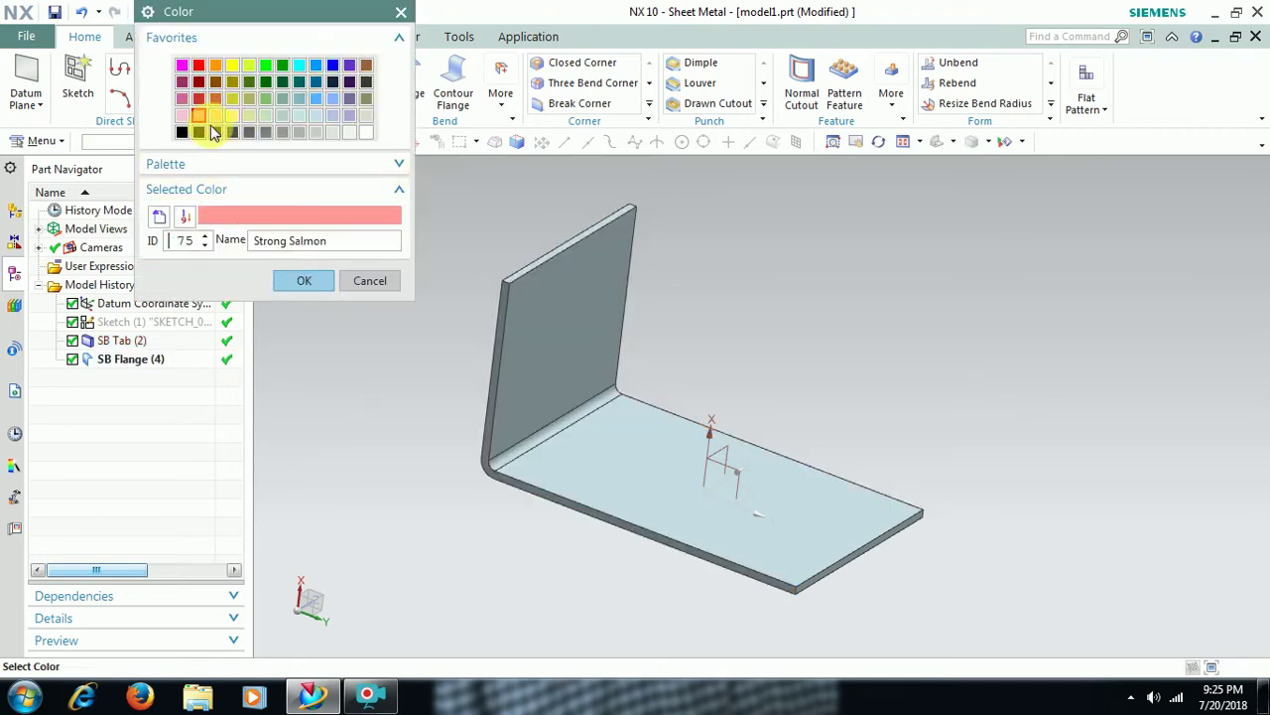
pyautogui.click(304, 280)
pyautogui.click(252, 214)
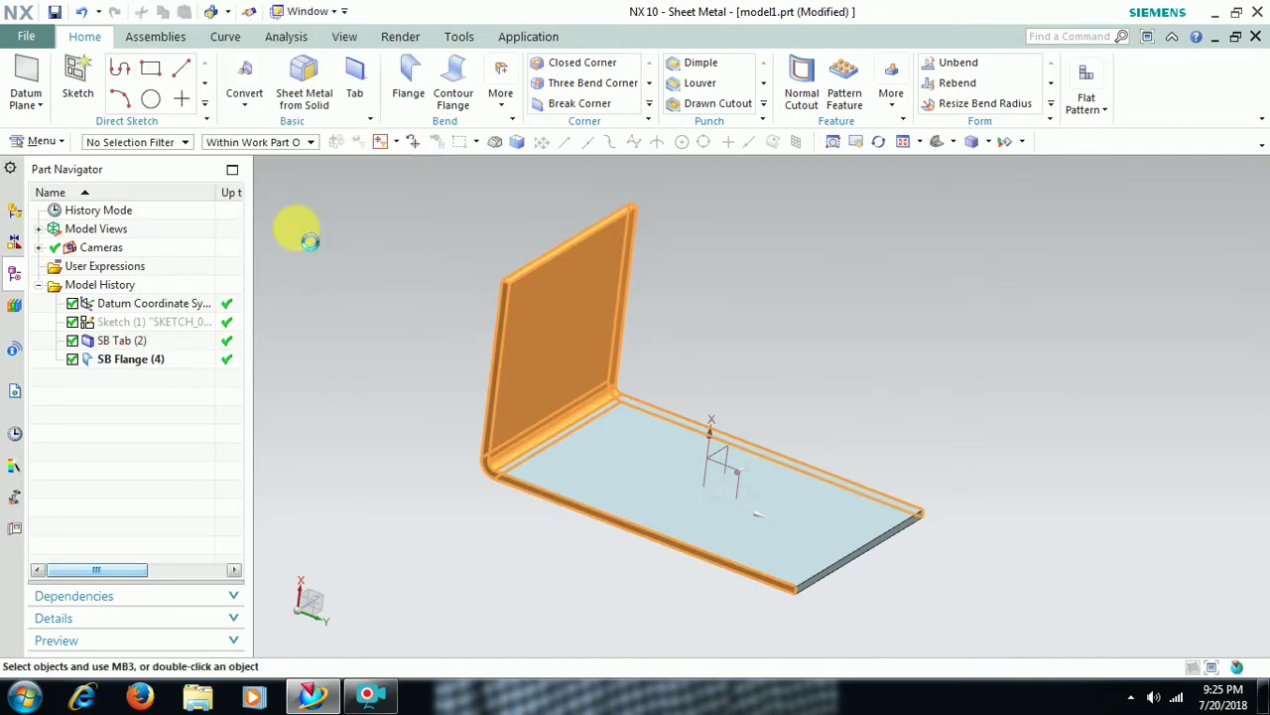
pyautogui.moveTo(519, 397); pyautogui.dragTo(380, 369, button='middle')
# Step: Assign the same salmon face colour to SB Tab (2)
pyautogui.click(167, 363)
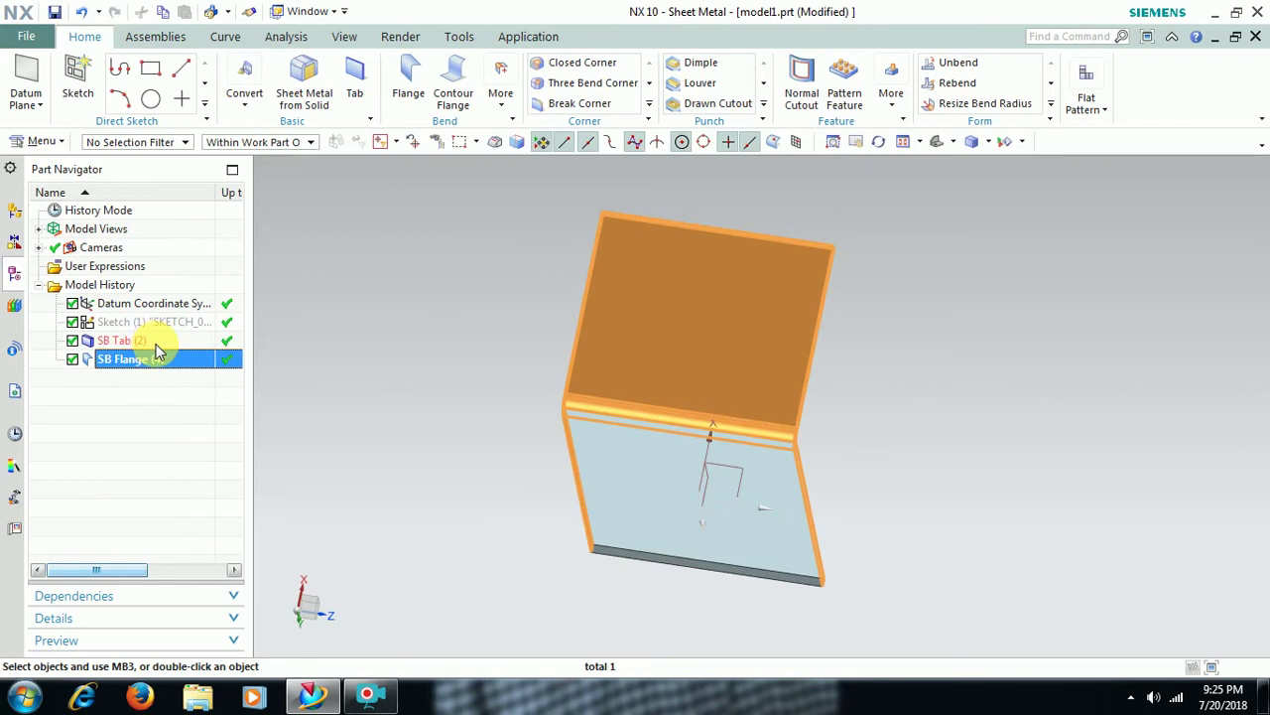
pyautogui.click(165, 340)
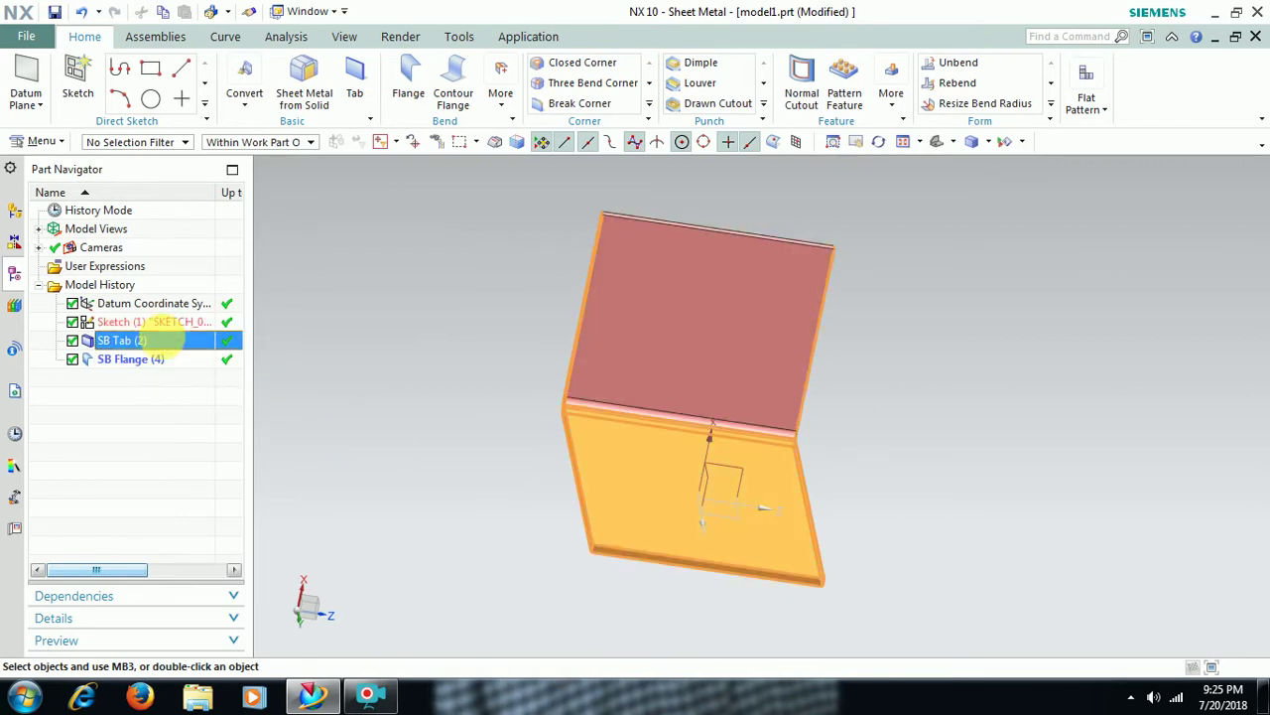
pyautogui.rightClick(165, 340)
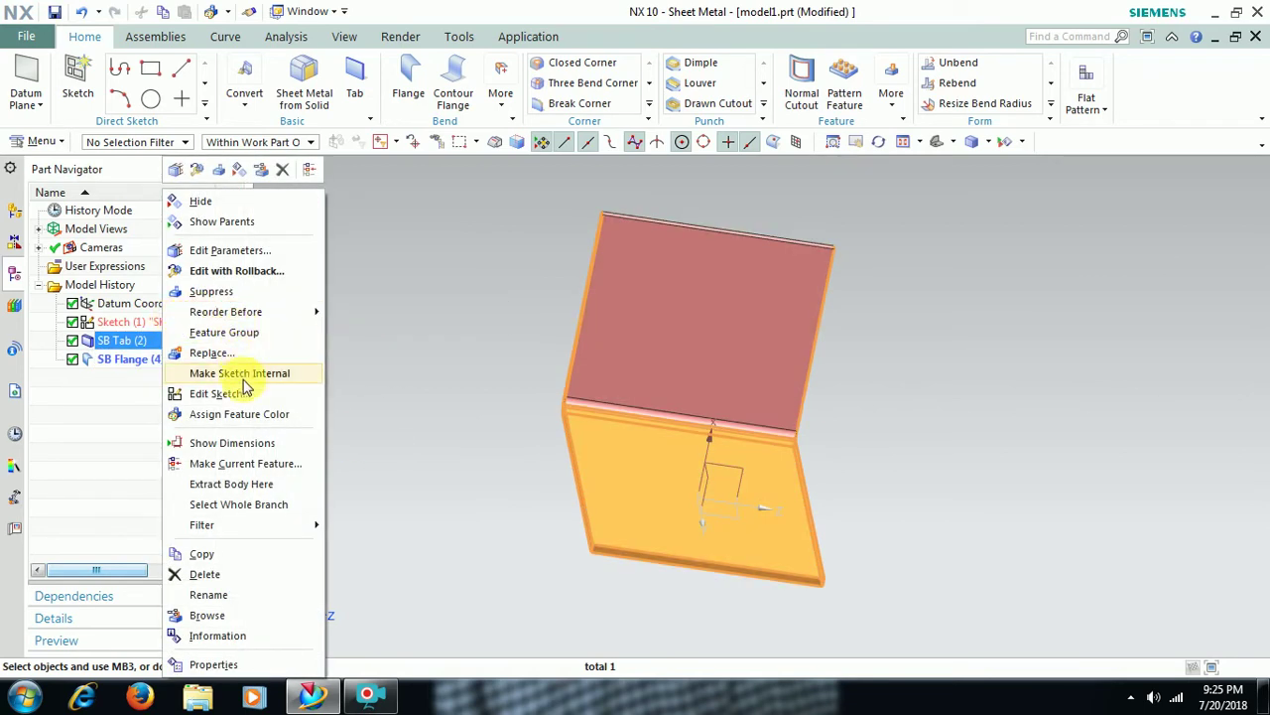
pyautogui.click(246, 413)
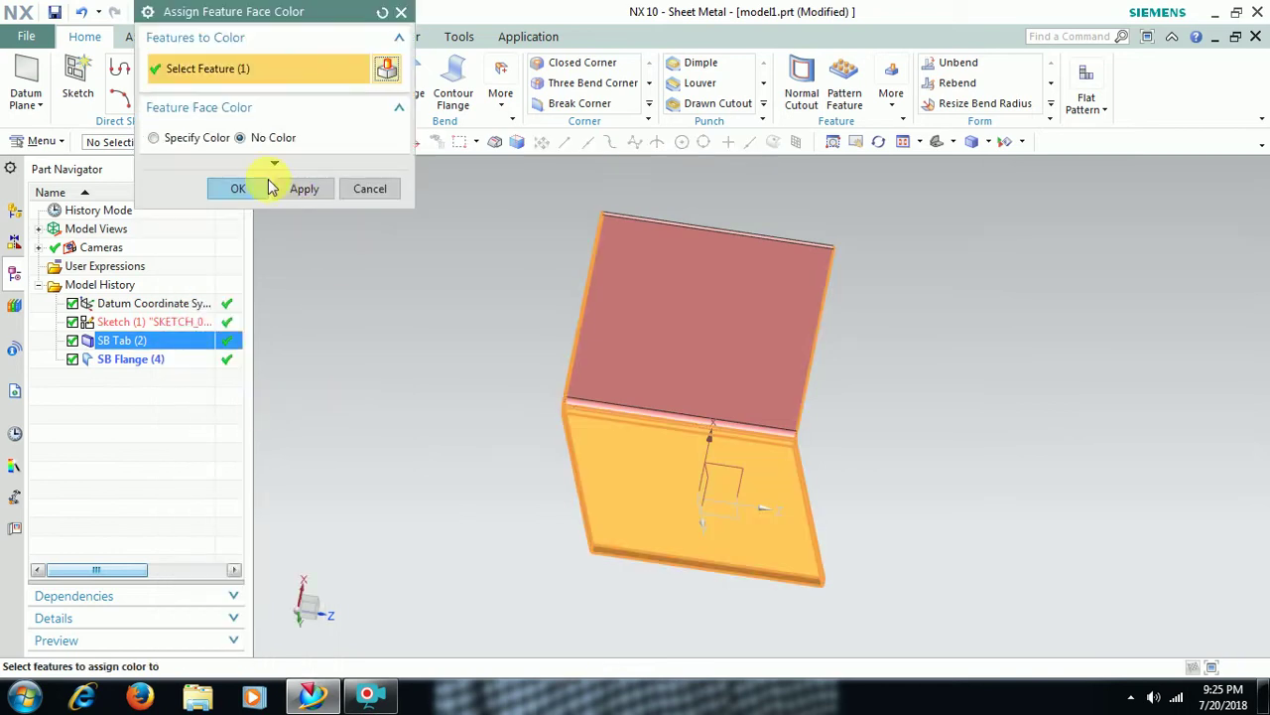
pyautogui.click(156, 138)
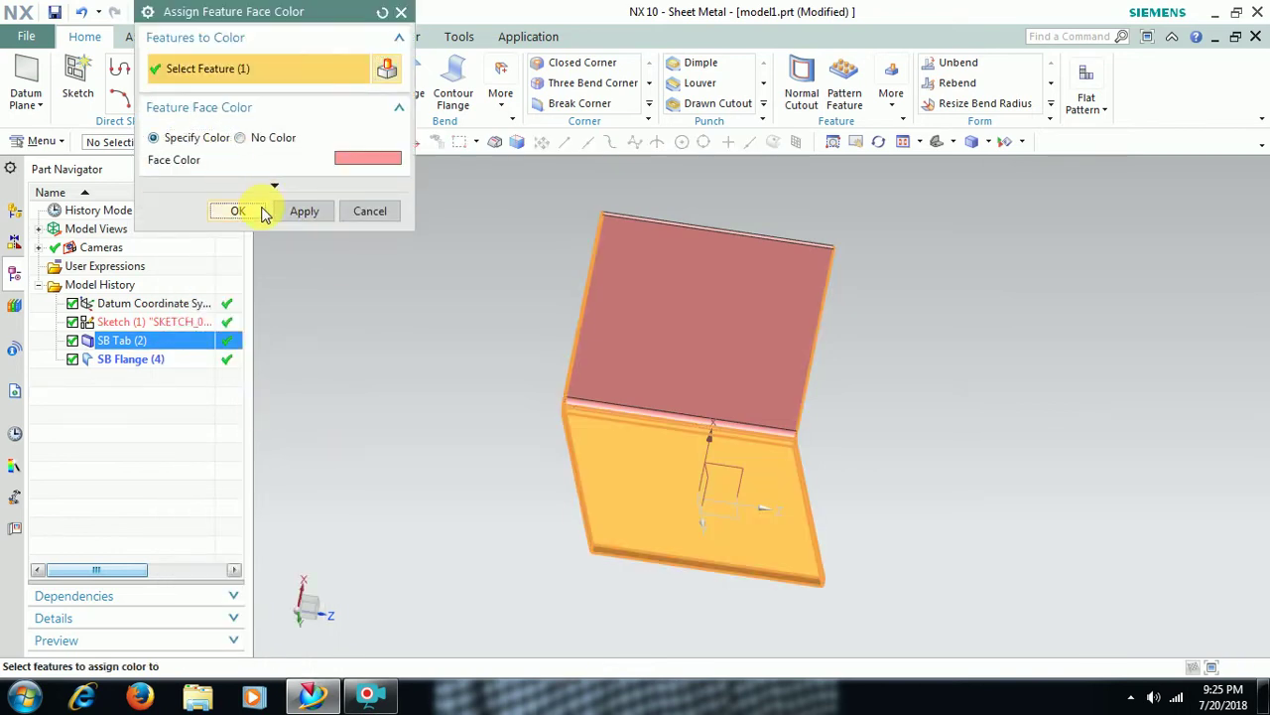
pyautogui.click(238, 211)
pyautogui.moveTo(587, 555); pyautogui.dragTo(652, 545, button='middle')
pyautogui.click(652, 545)
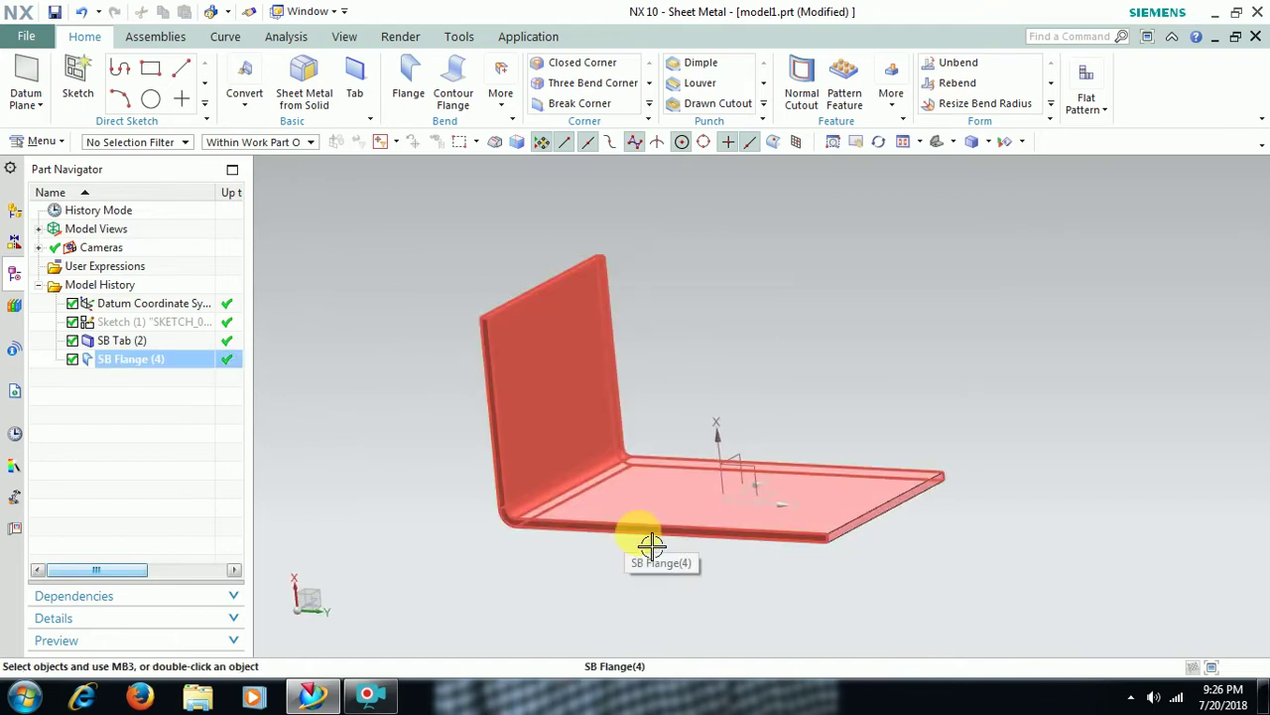
pyautogui.press('Escape')
# Step: Fold SB Flange (6), 40 mm with Bend Outside inset, off the upright wall's top edge
pyautogui.moveTo(731, 420); pyautogui.dragTo(733, 367, button='middle')
pyautogui.click(417, 91)
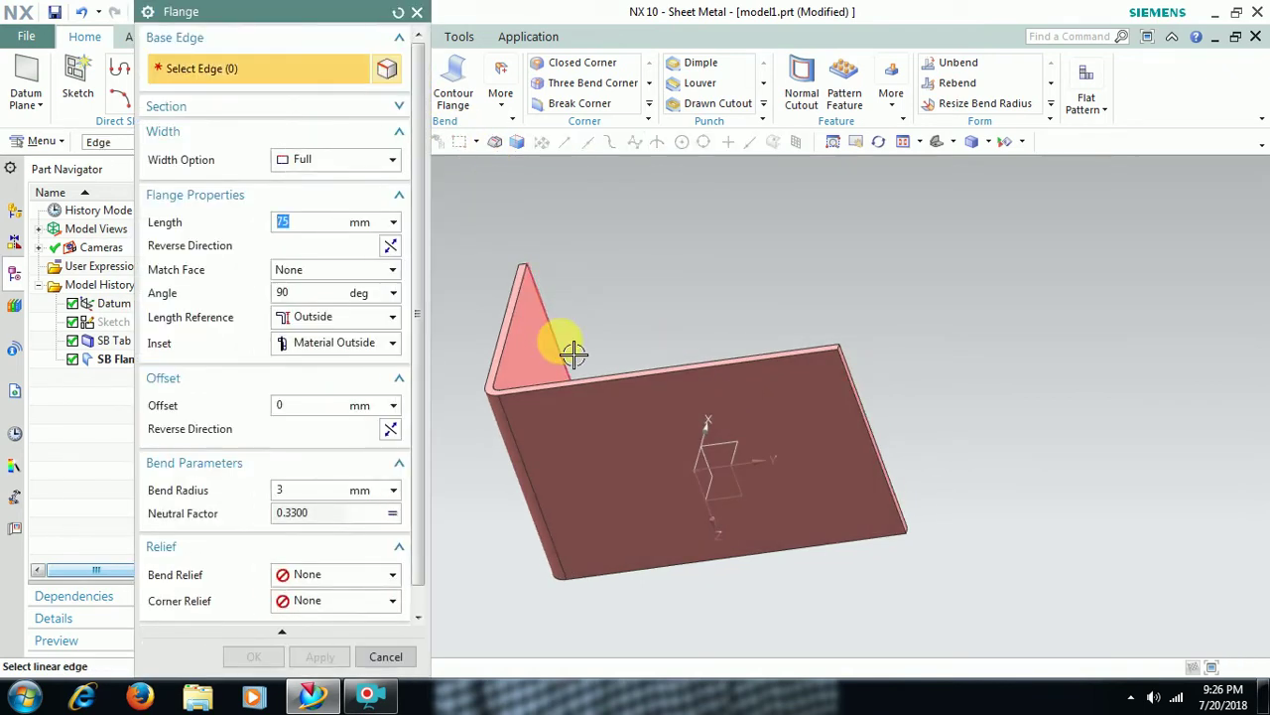
pyautogui.moveTo(576, 348)
pyautogui.mouseDown(button='middle')
pyautogui.moveTo(593, 344)
pyautogui.moveTo(573, 335)
pyautogui.mouseUp(button='middle')
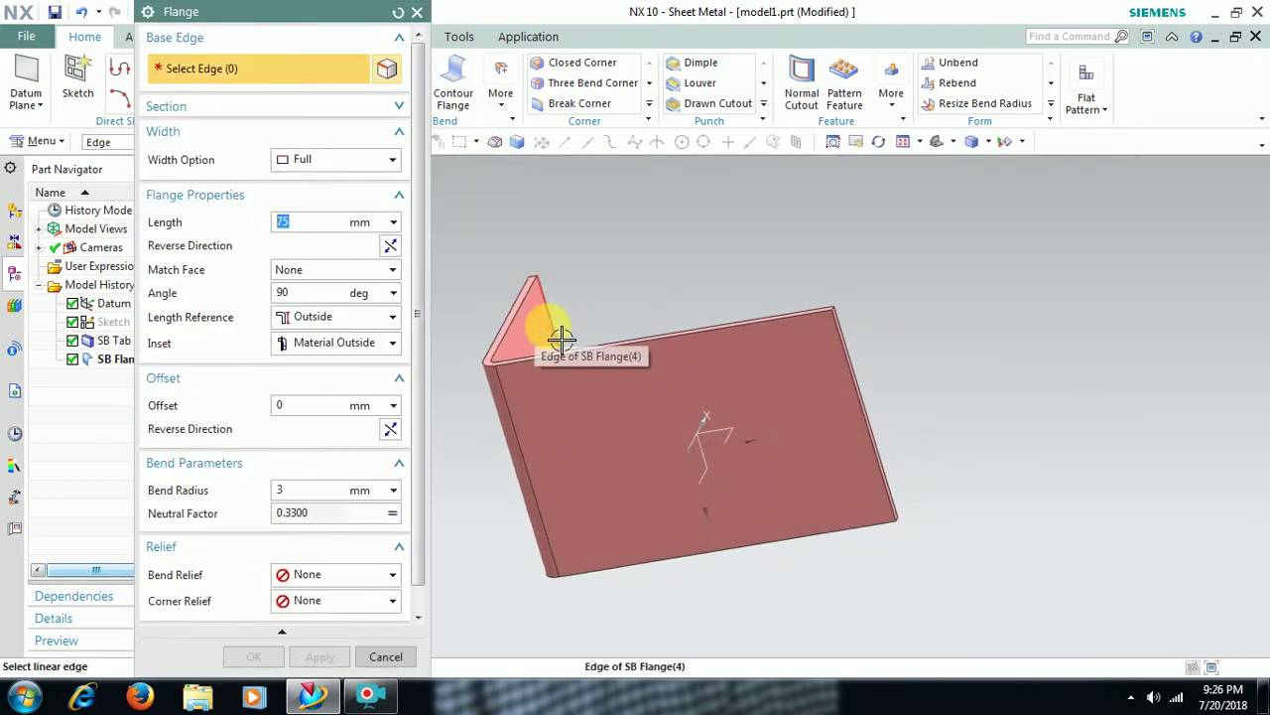
pyautogui.click(533, 328)
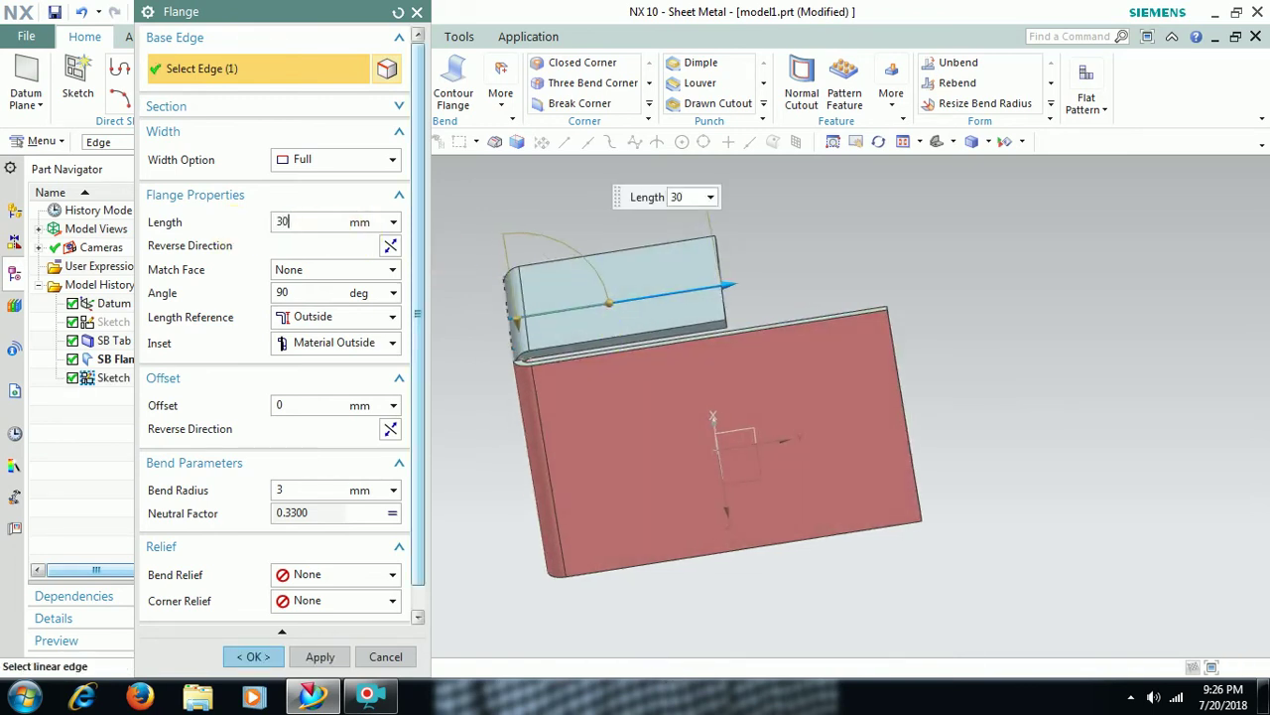
pyautogui.press('Return')
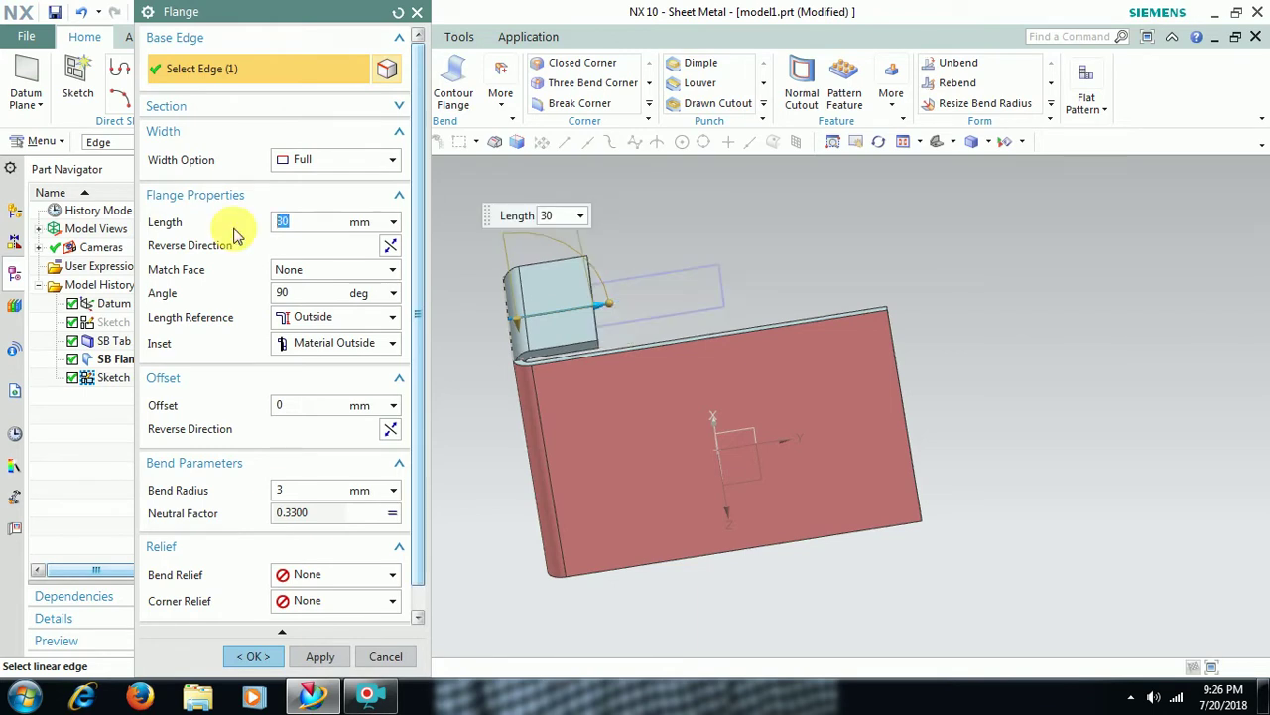
pyautogui.moveTo(487, 371); pyautogui.dragTo(487, 359, button='middle')
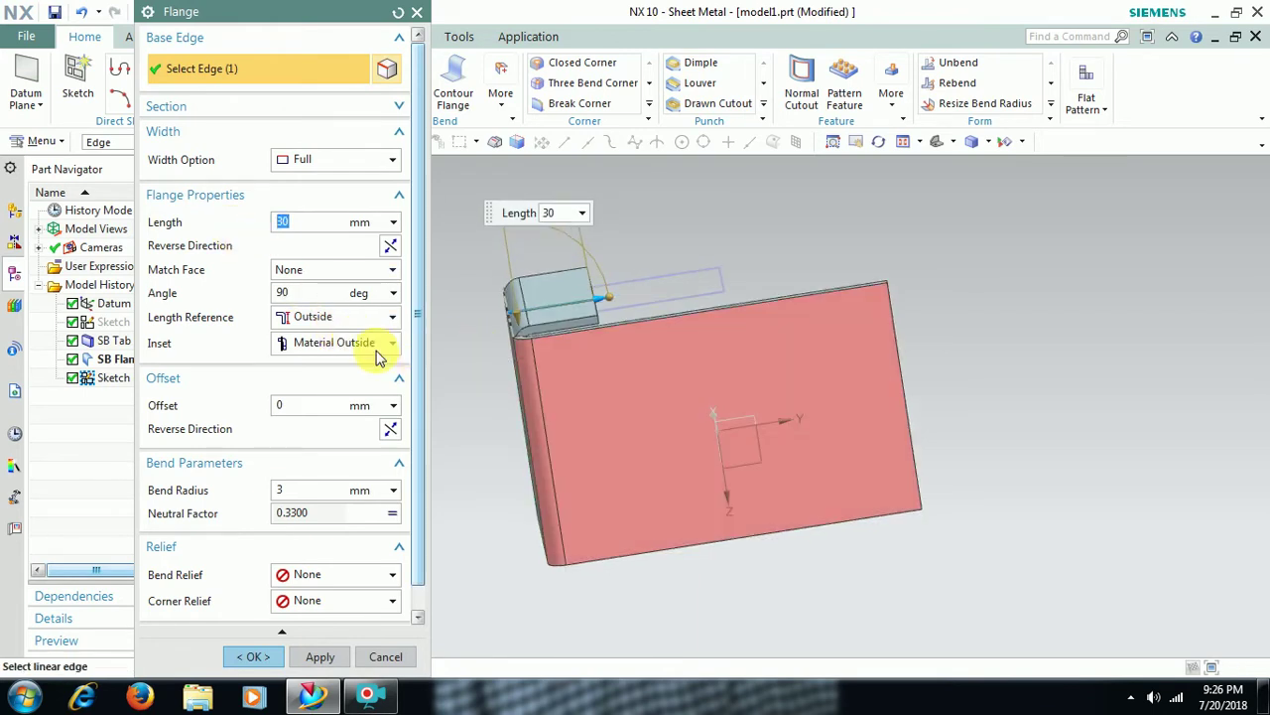
pyautogui.click(302, 347)
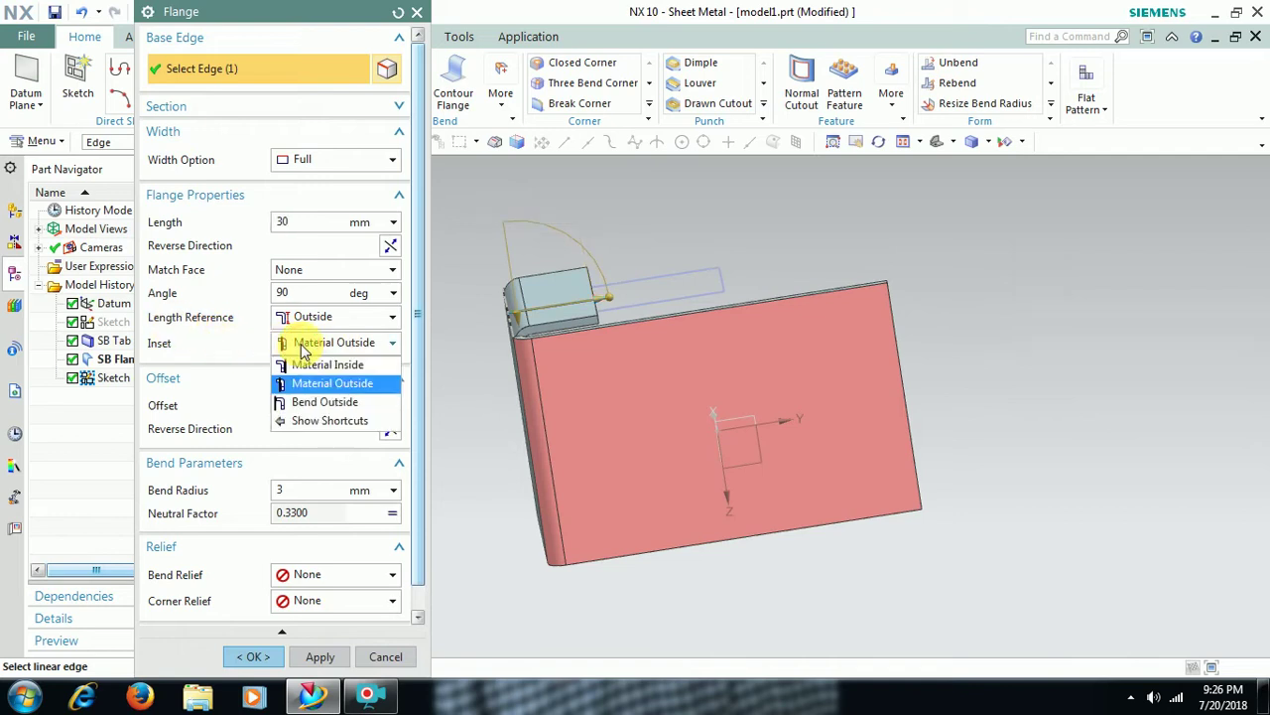
pyautogui.click(304, 404)
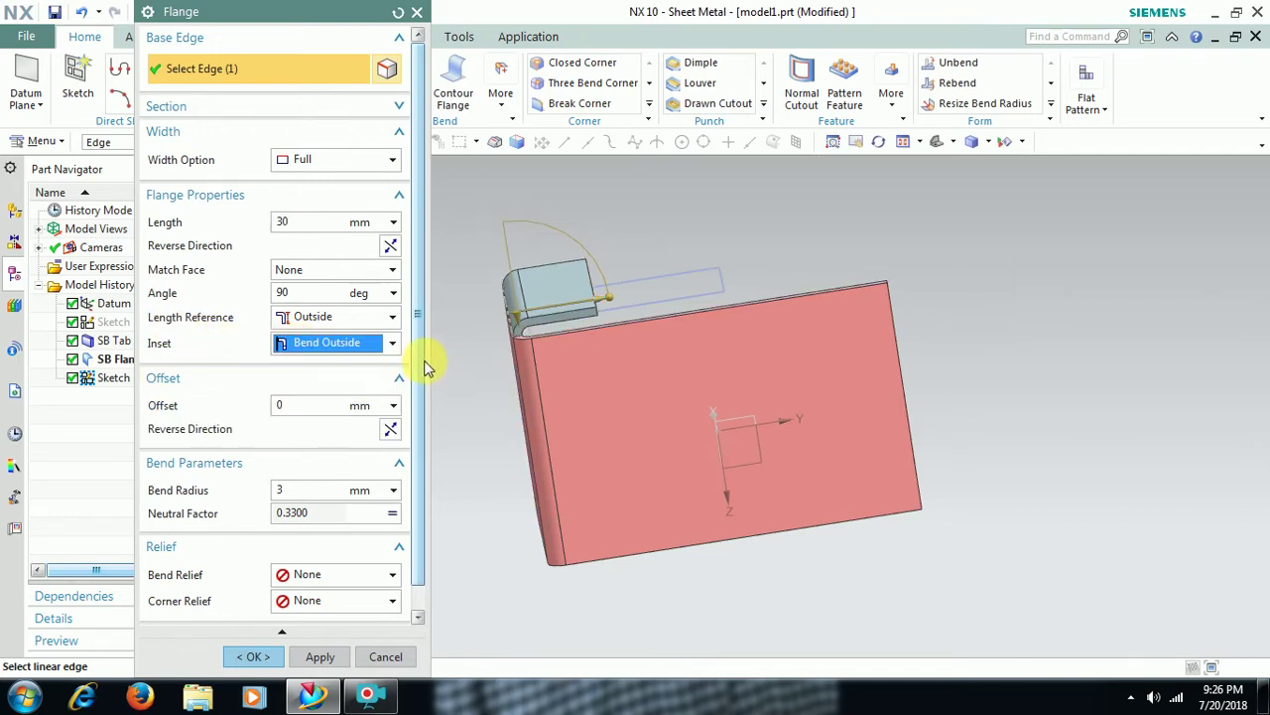
pyautogui.click(309, 222)
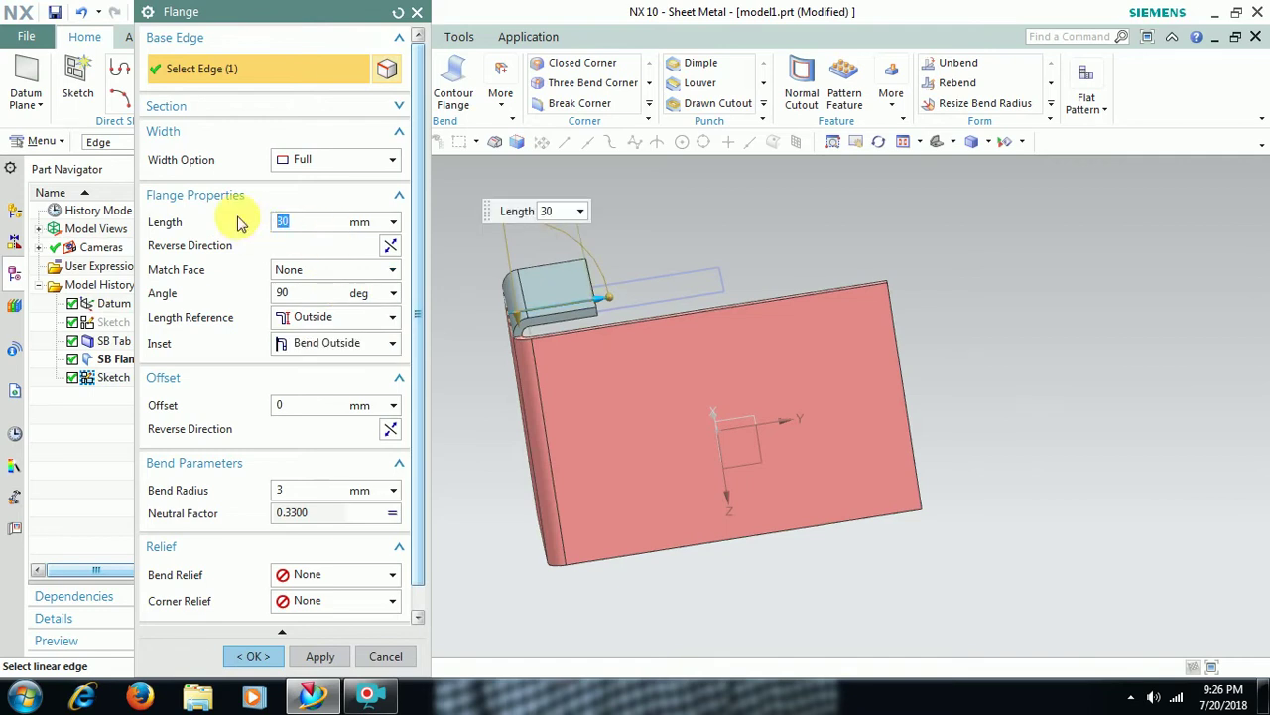
pyautogui.press('Return')
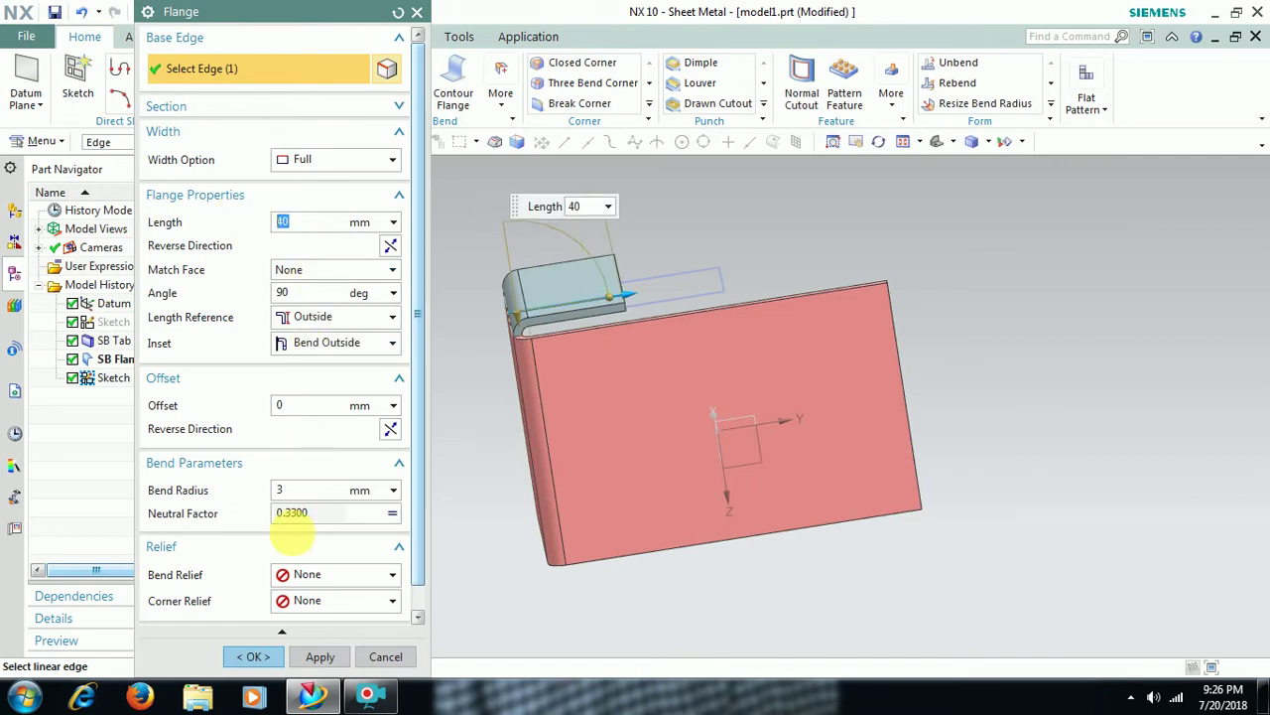
pyautogui.click(254, 656)
pyautogui.moveTo(771, 269); pyautogui.dragTo(744, 314, button='middle')
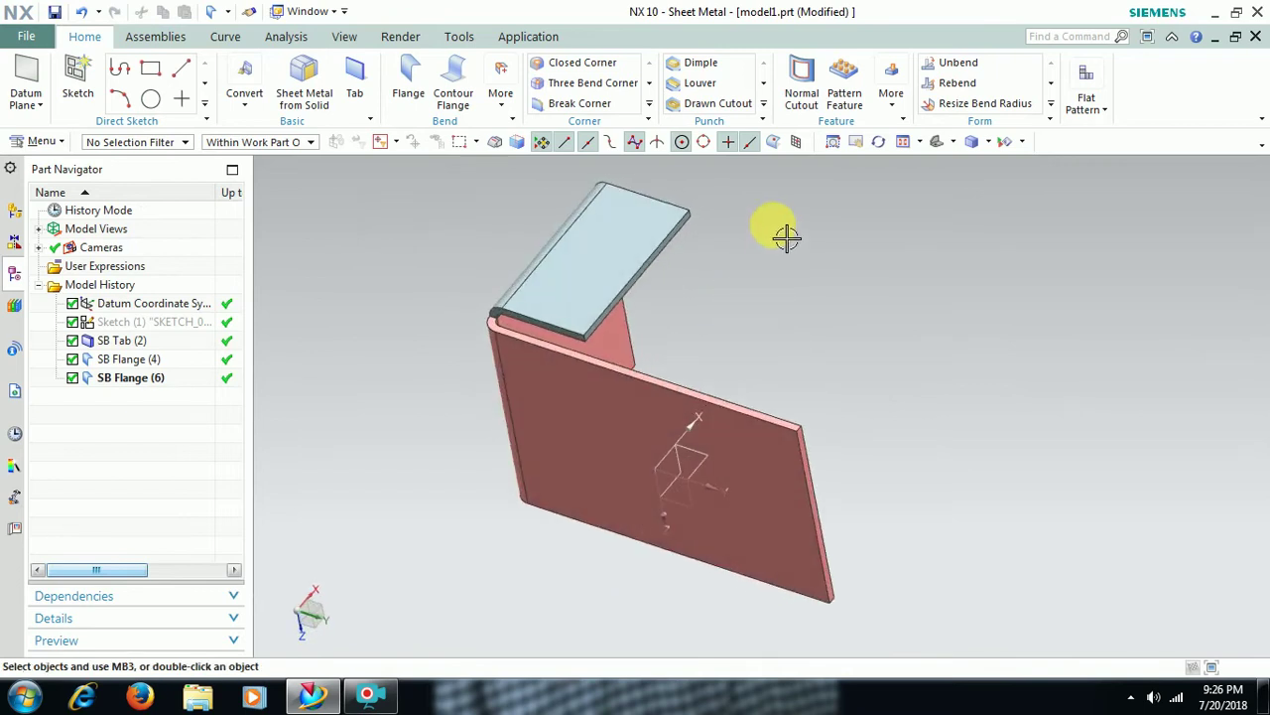
# Step: Create SB Flange (8), 40 mm with Bend Outside inset, on the adjoining top edge
pyautogui.click(405, 81)
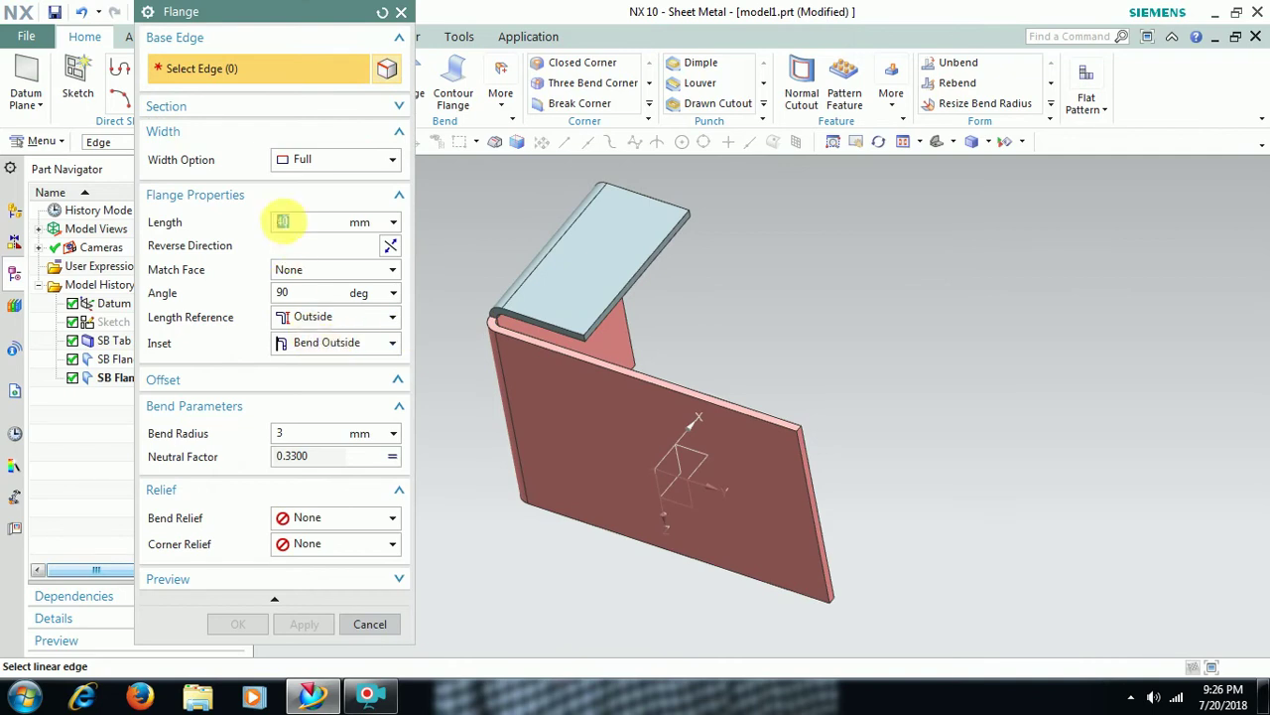
pyautogui.click(612, 365)
pyautogui.moveTo(604, 406); pyautogui.dragTo(521, 355, button='middle')
pyautogui.click(337, 344)
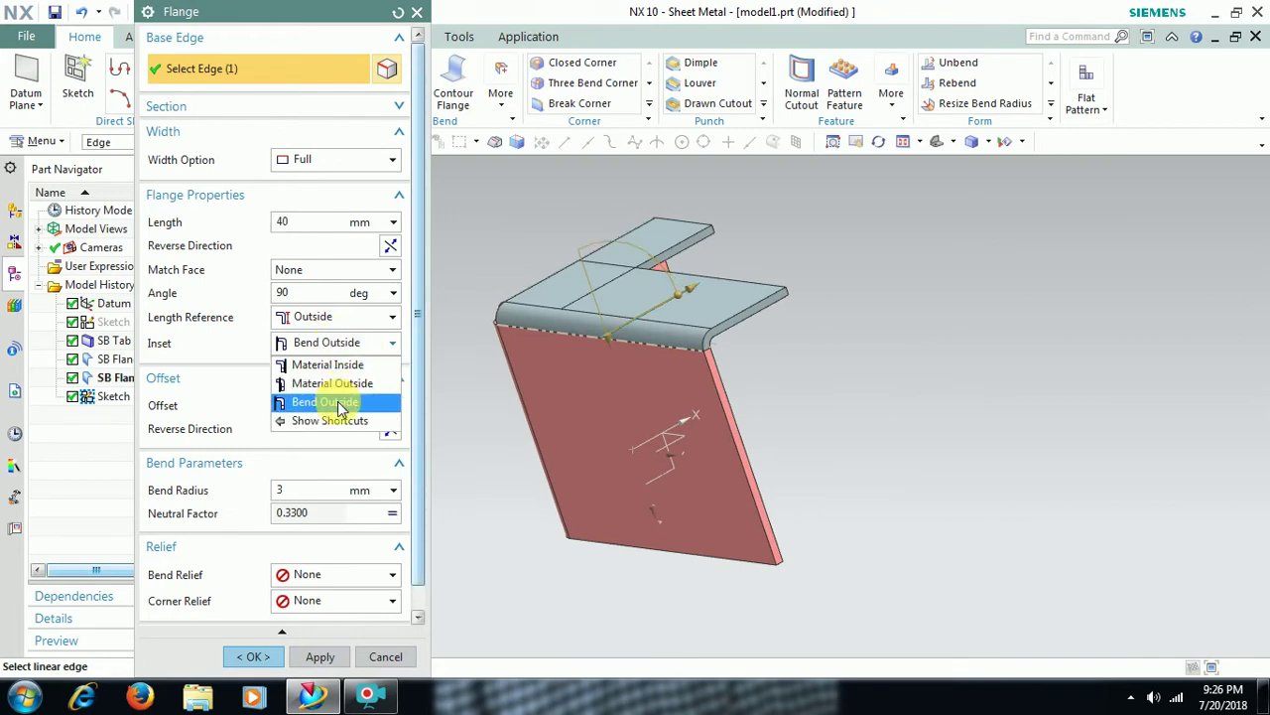
pyautogui.click(349, 402)
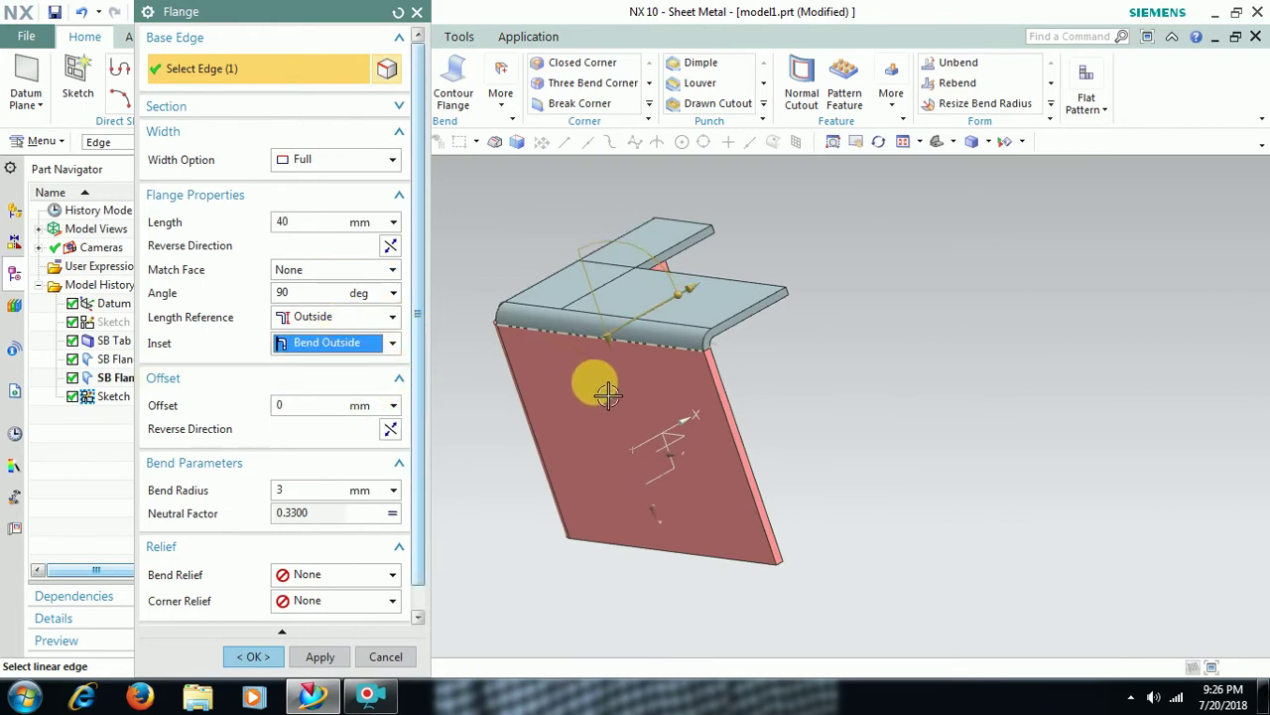
pyautogui.moveTo(604, 386); pyautogui.dragTo(675, 436, button='middle')
pyautogui.click(255, 657)
pyautogui.moveTo(871, 426); pyautogui.dragTo(901, 426, button='middle')
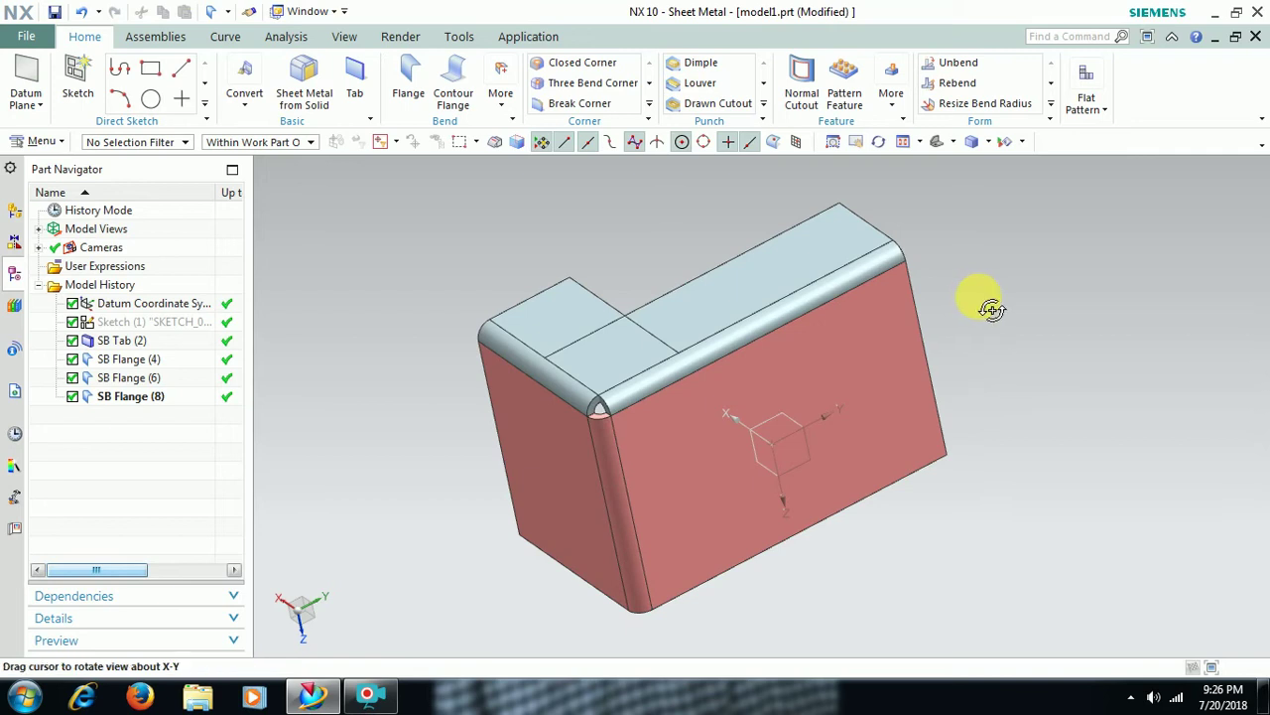
# Step: Zoom and orbit in on the corner where the two 40 mm flanges meet
pyautogui.scroll(3, 984, 309)
pyautogui.moveTo(984, 308); pyautogui.dragTo(971, 313, button='middle')
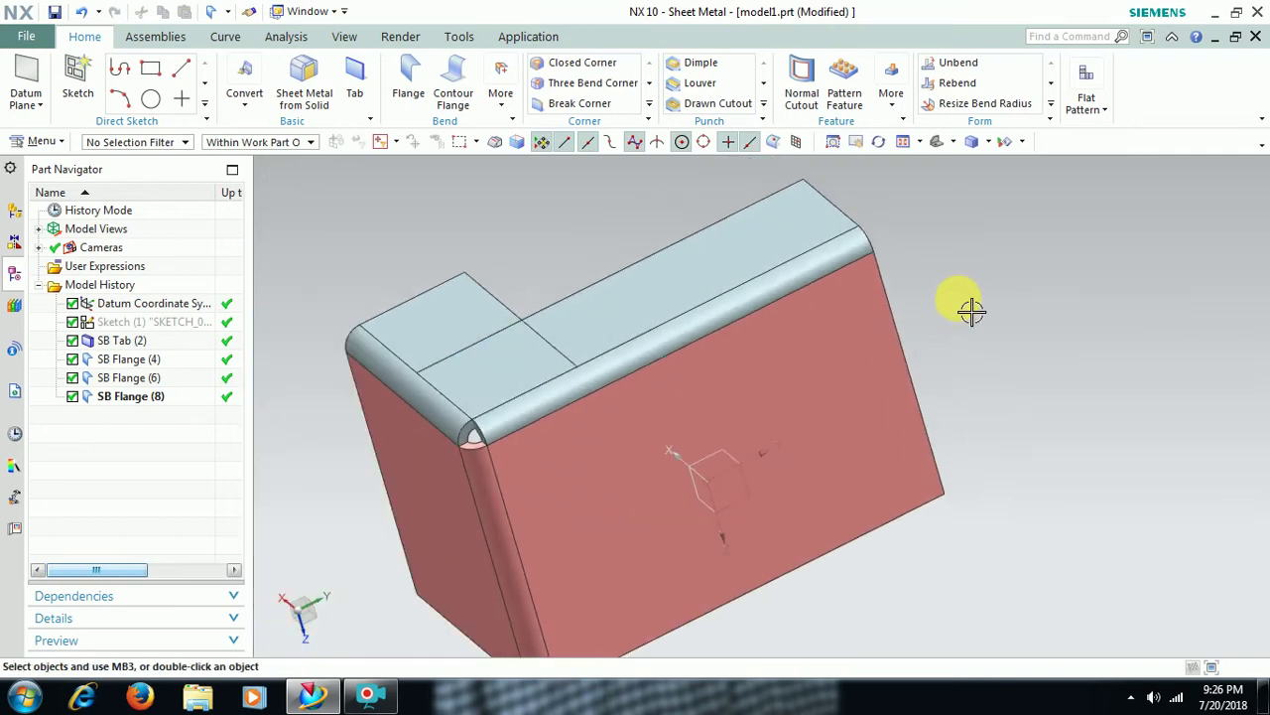
pyautogui.moveTo(972, 310); pyautogui.dragTo(887, 345, button='middle')
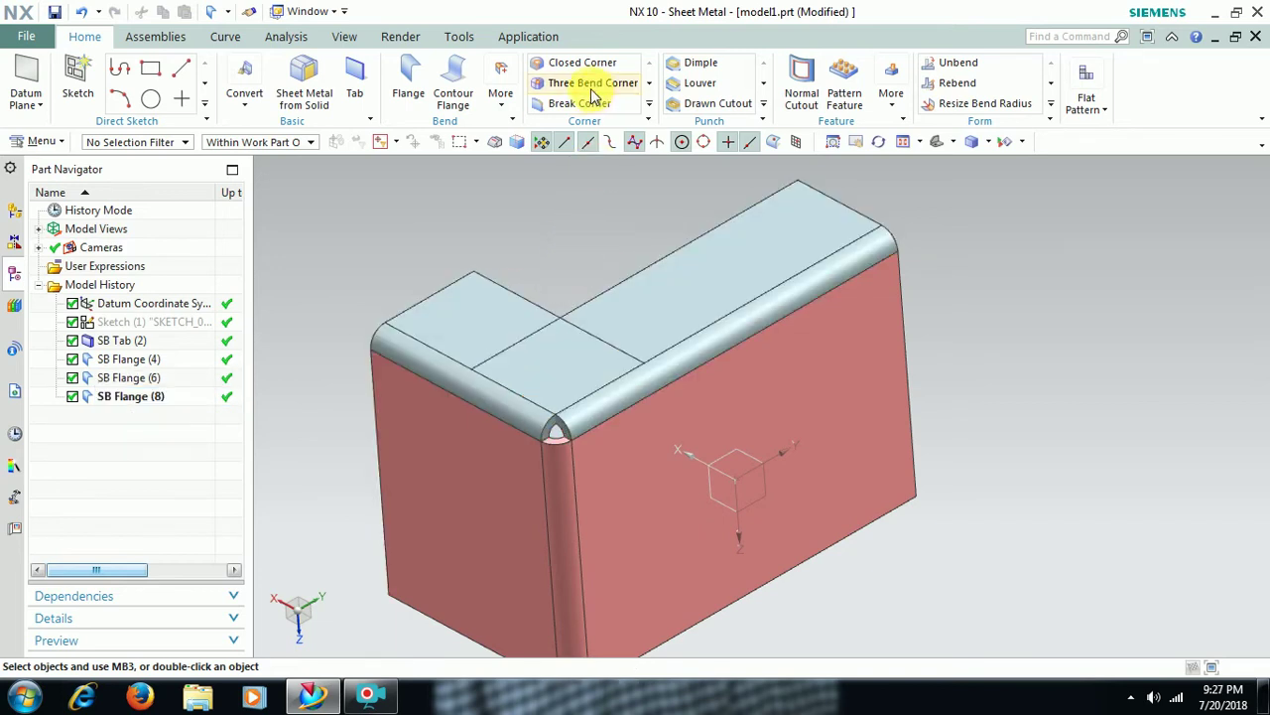
pyautogui.scroll(1, 972, 314)
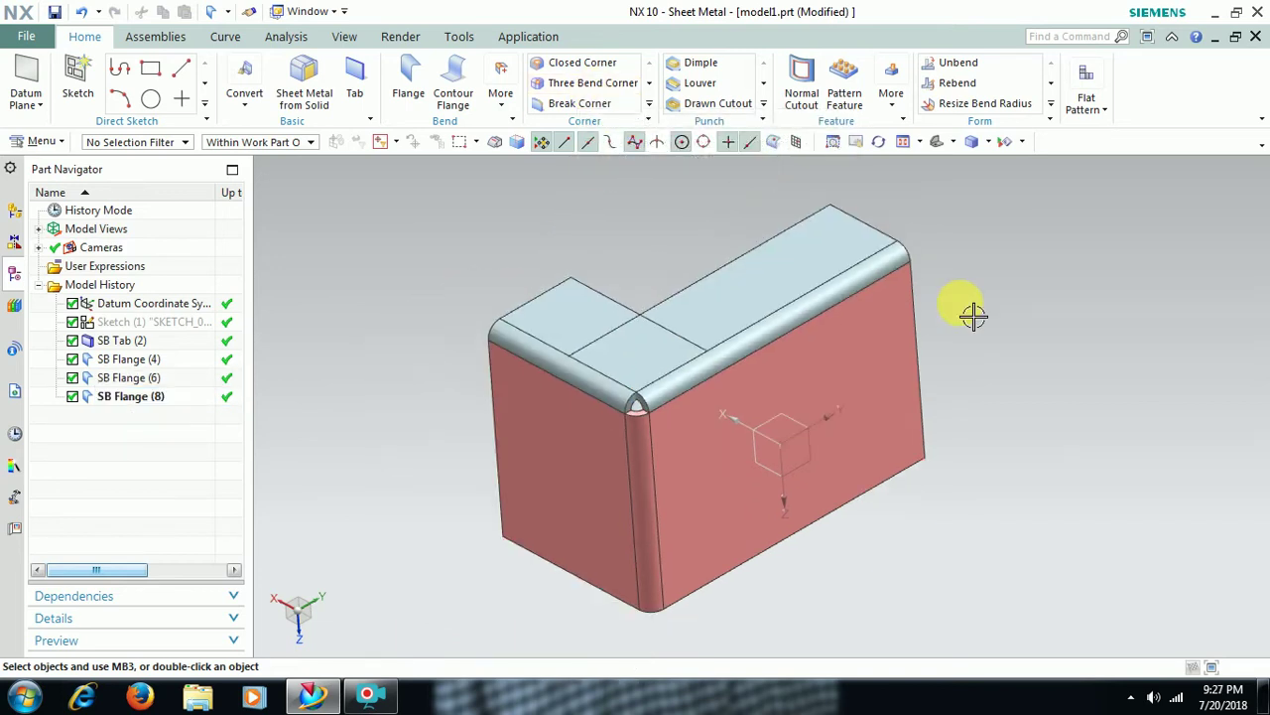
pyautogui.scroll(-1, 913, 305)
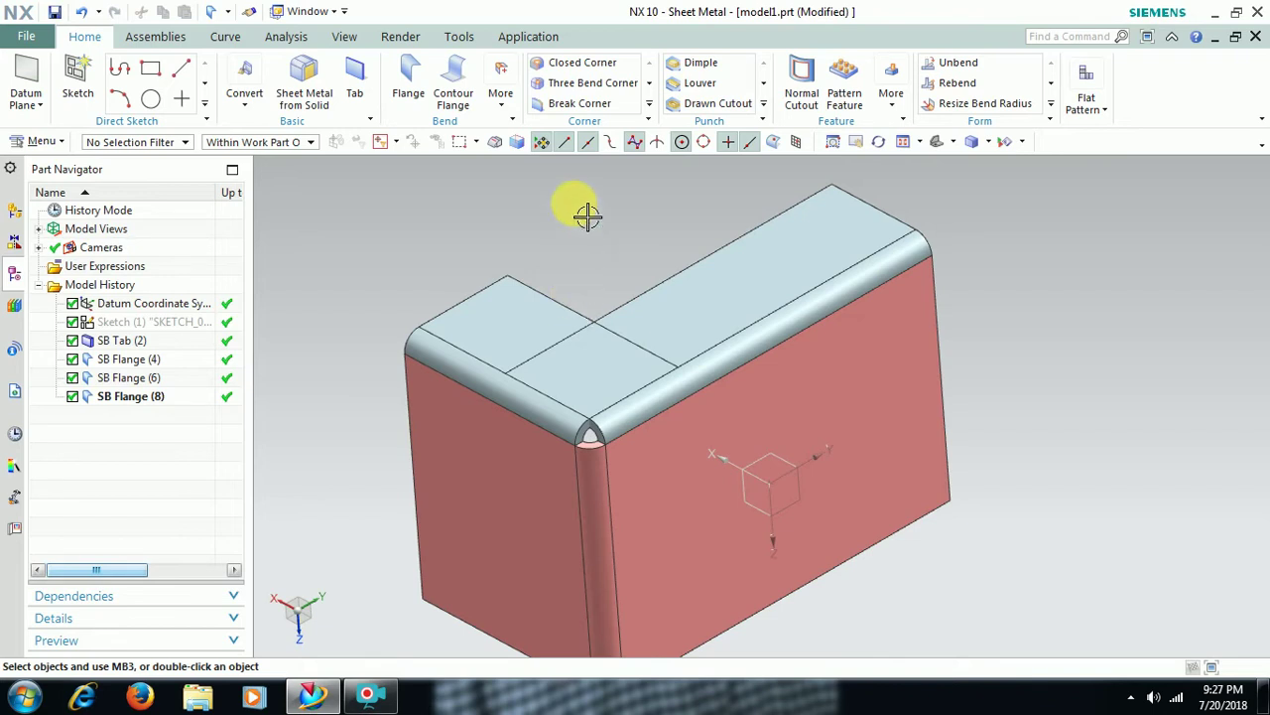
# Step: Apply a Three Bend Corner with Open treatment, selecting the bends beside the corner
pyautogui.click(591, 83)
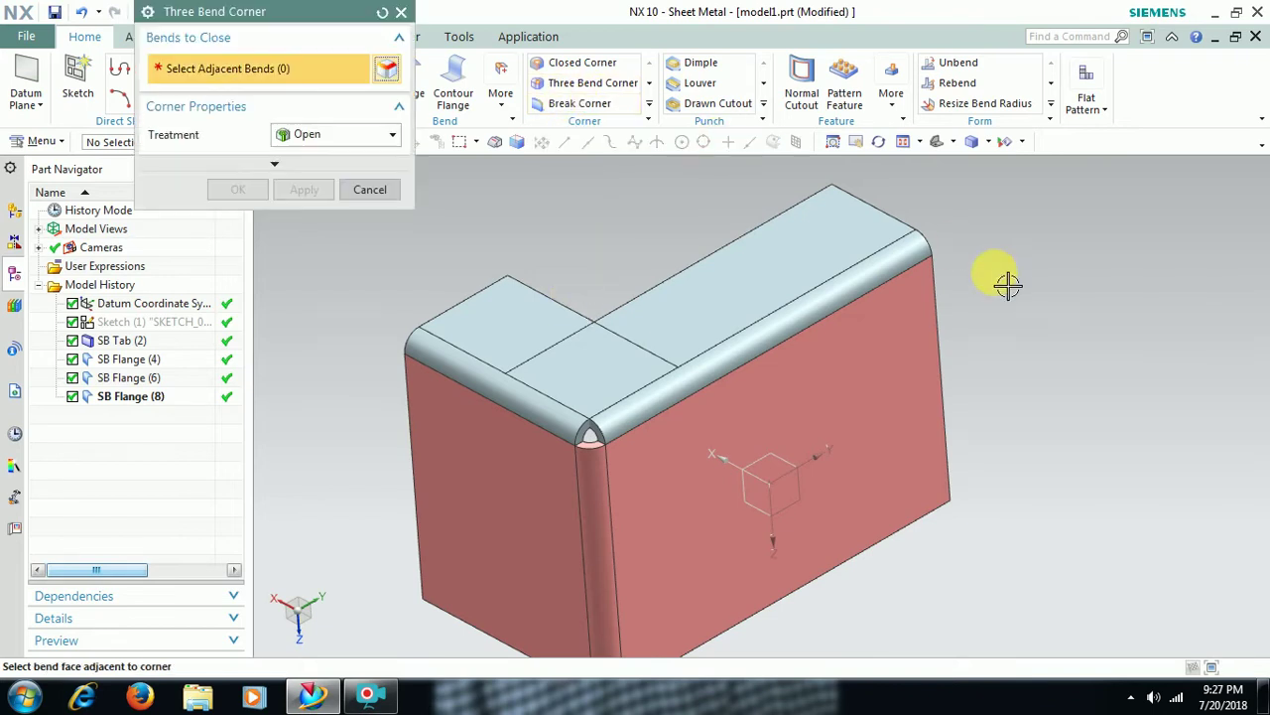
pyautogui.click(698, 363)
pyautogui.click(506, 397)
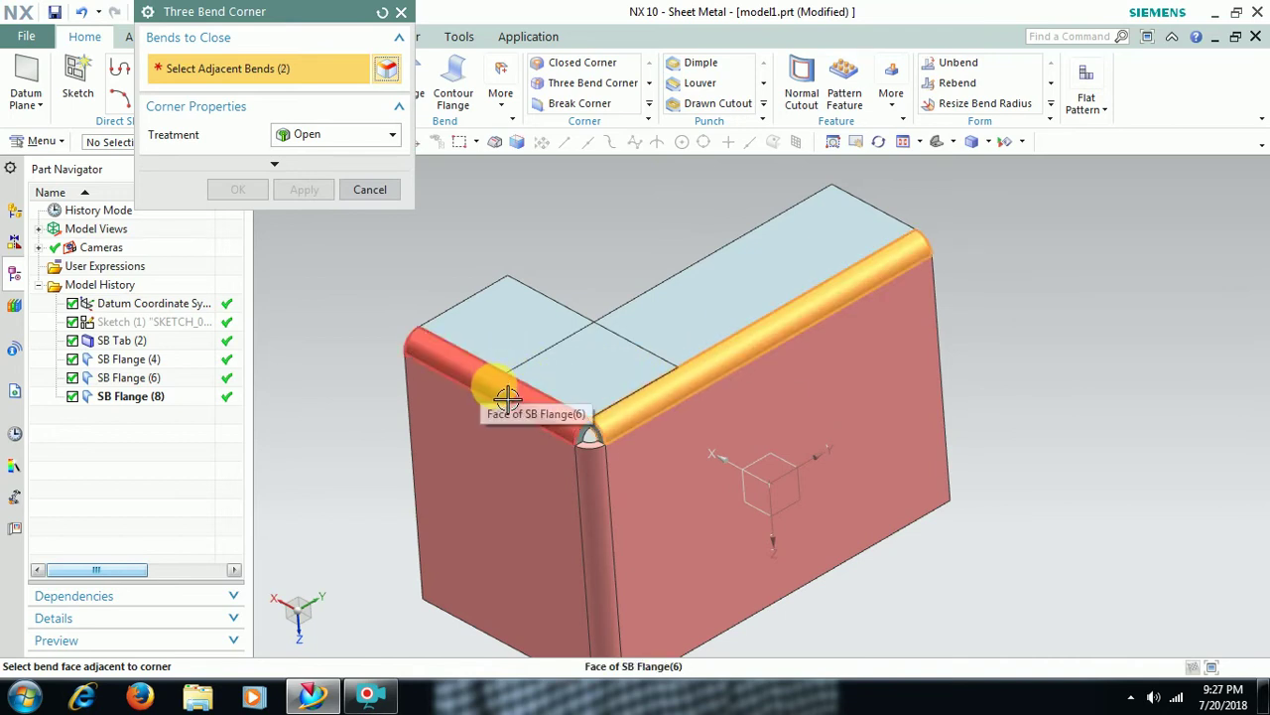
pyautogui.click(454, 397)
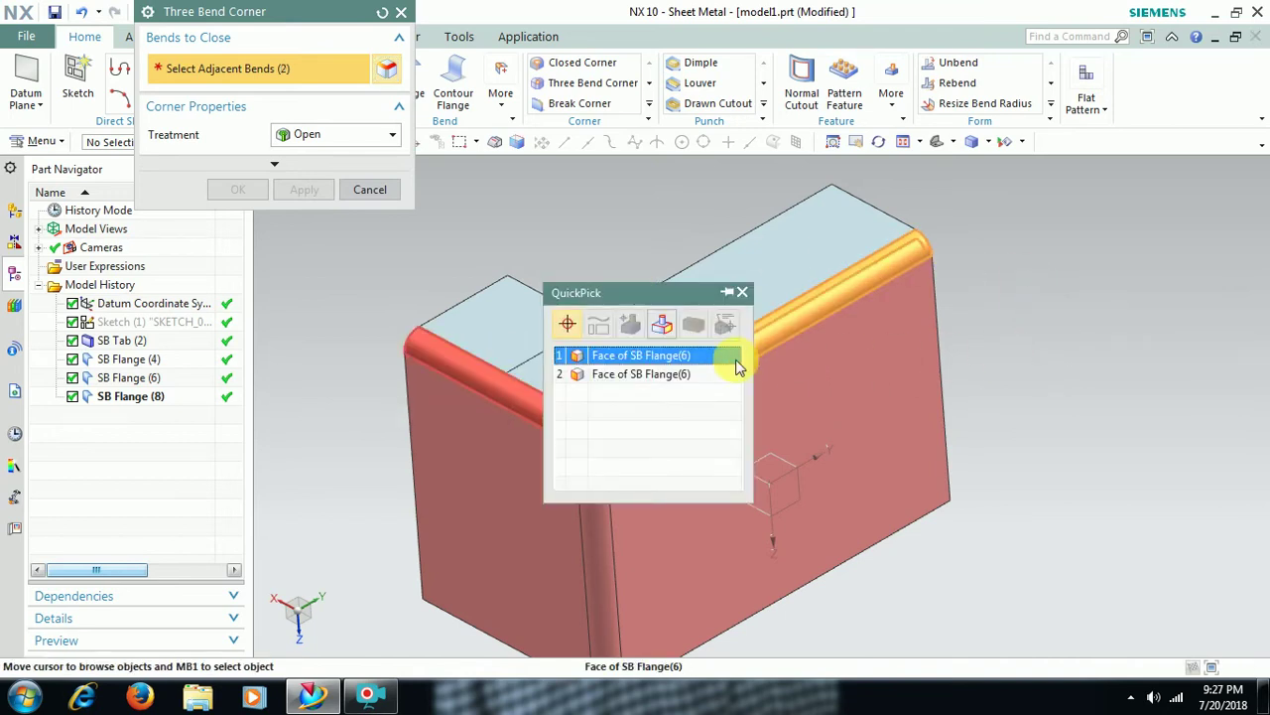
pyautogui.click(738, 357)
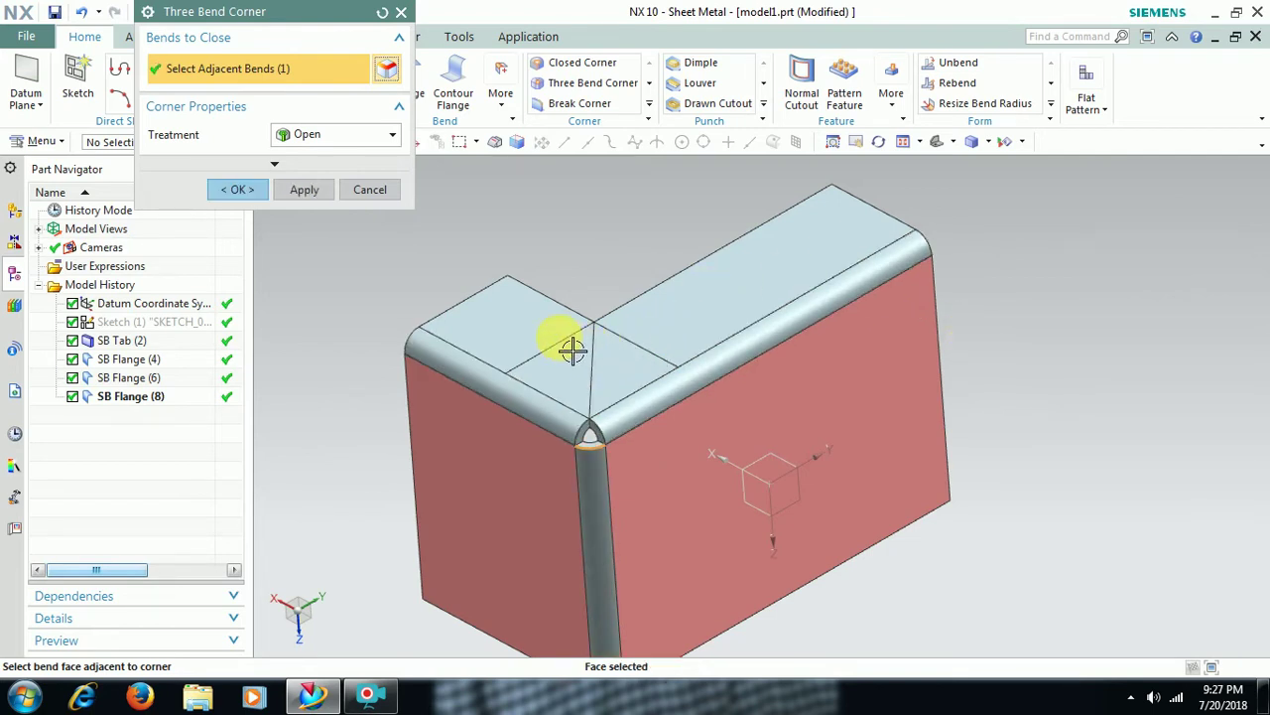
pyautogui.click(243, 187)
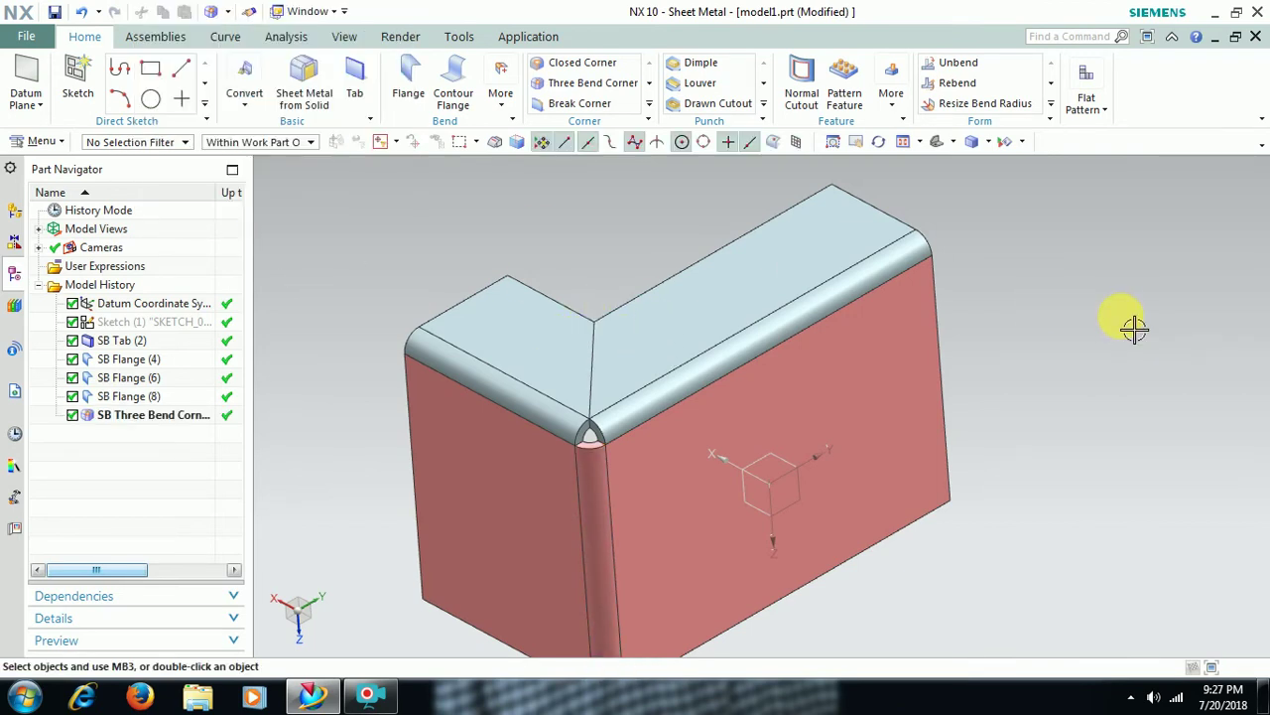
pyautogui.moveTo(1135, 326); pyautogui.dragTo(1086, 331, button='middle')
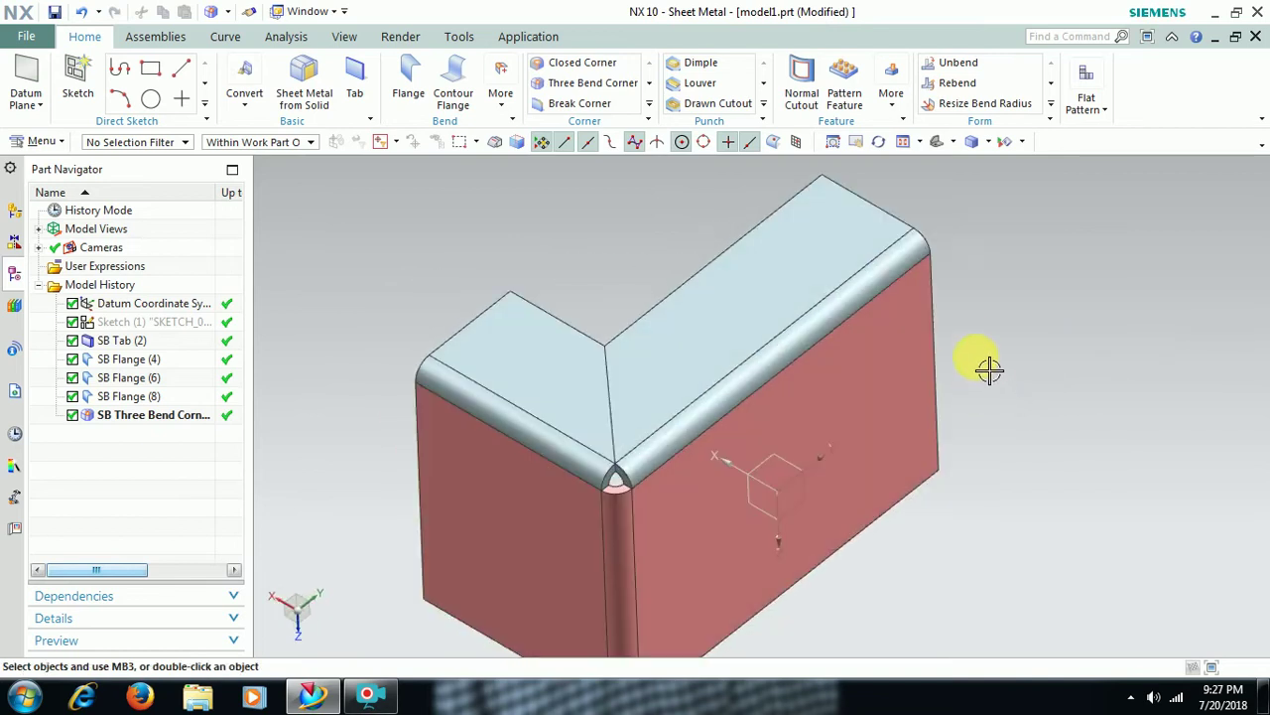
pyautogui.scroll(2, 993, 354)
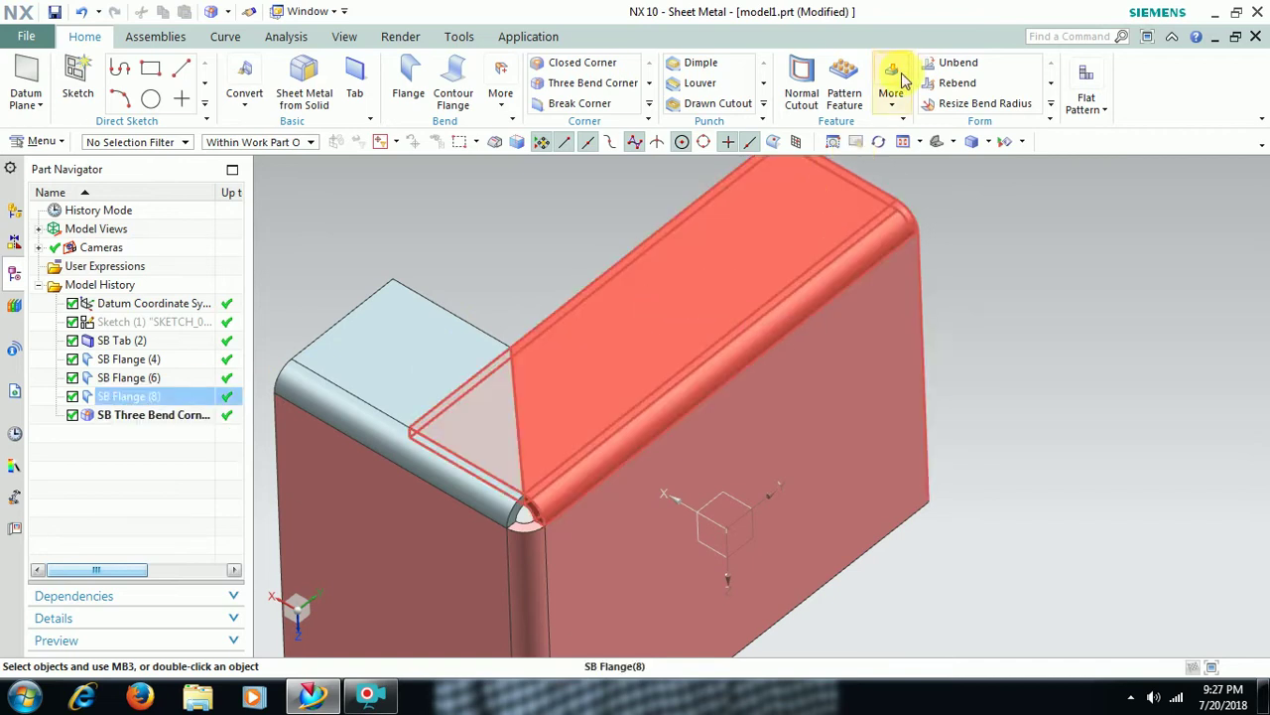
pyautogui.click(856, 141)
pyautogui.moveTo(979, 294); pyautogui.dragTo(1129, 318)
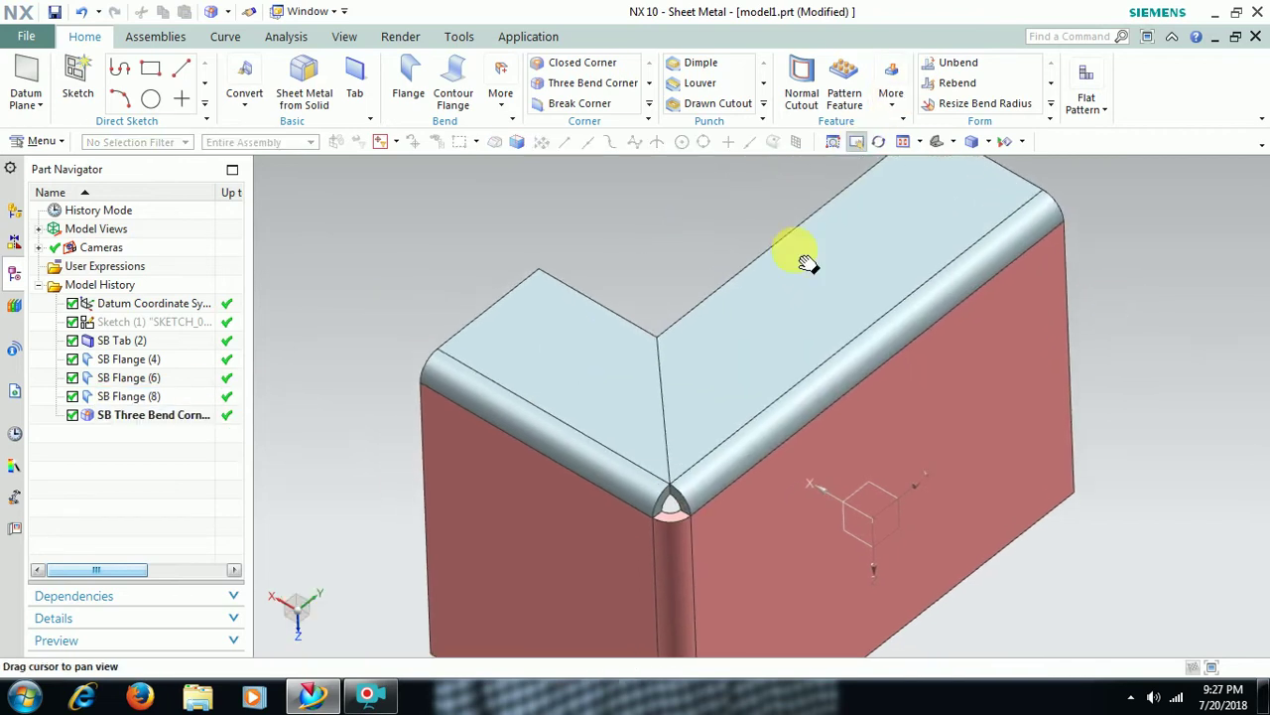
pyautogui.press('Escape')
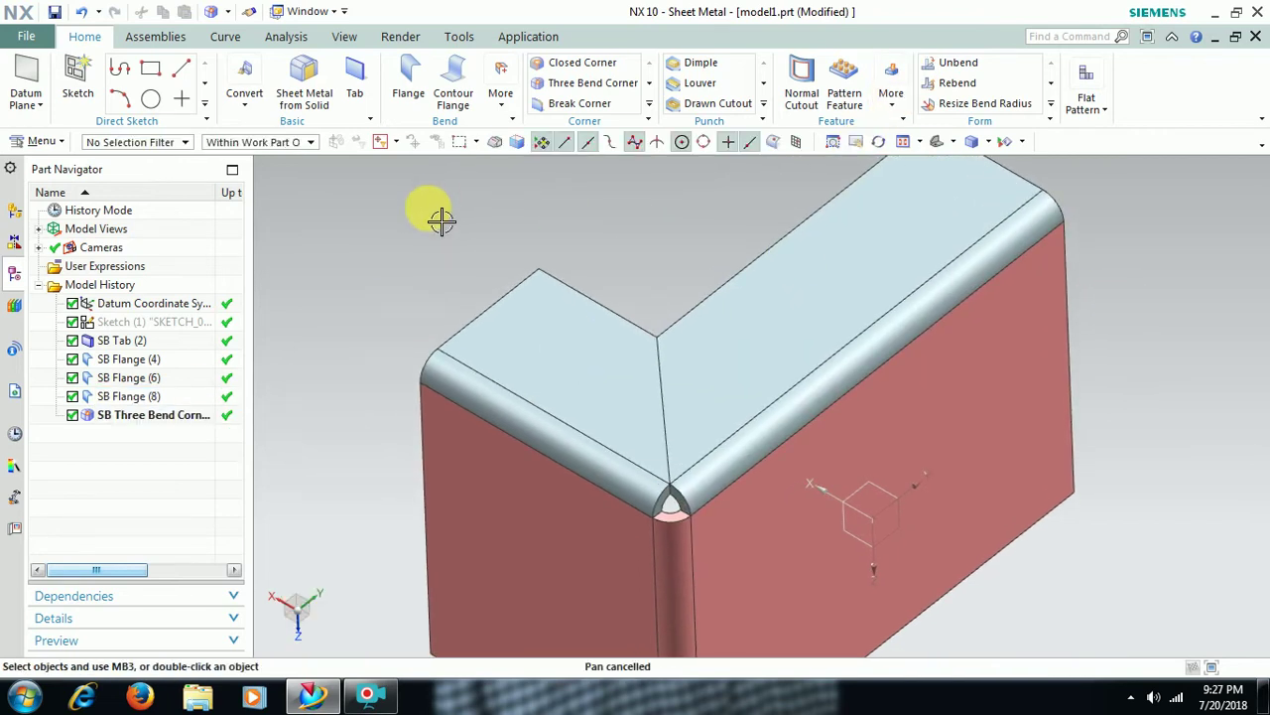
# Step: Switch SB Three Bend Corner to Closed treatment, giving a mitered corner with 0.5 mm root radius
pyautogui.doubleClick(158, 414)
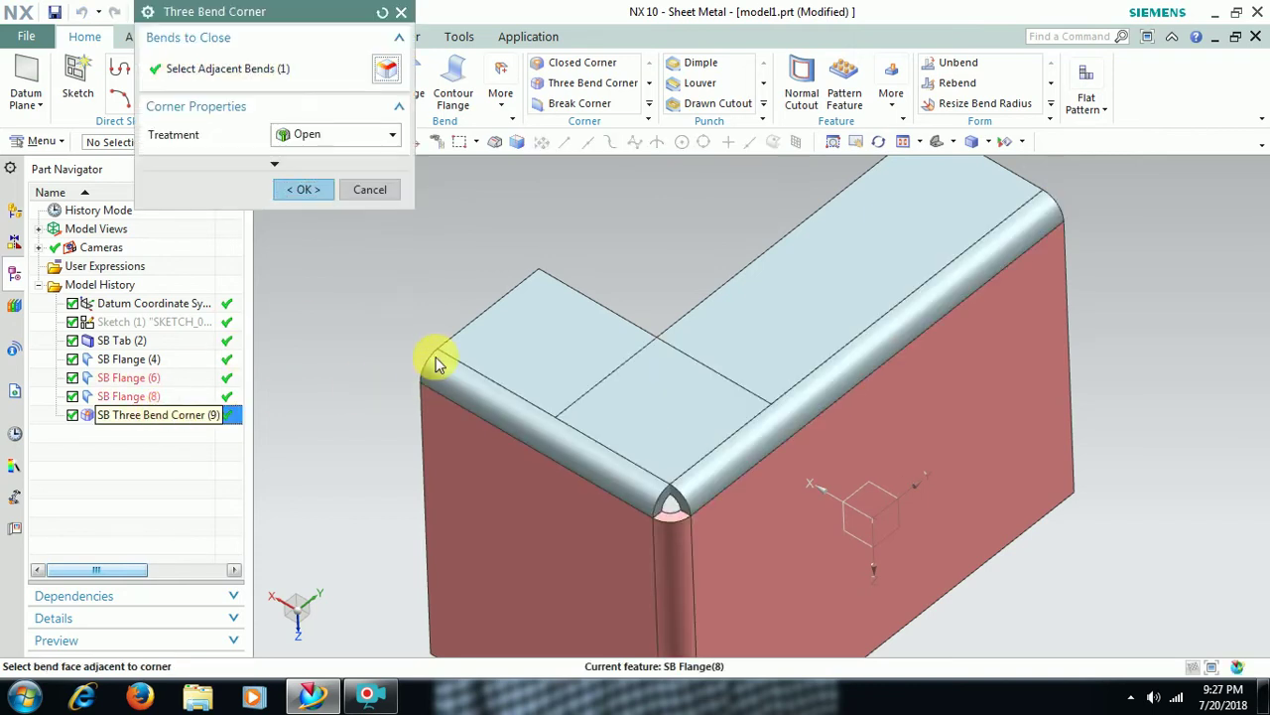
pyautogui.moveTo(431, 351); pyautogui.dragTo(420, 307, button='middle')
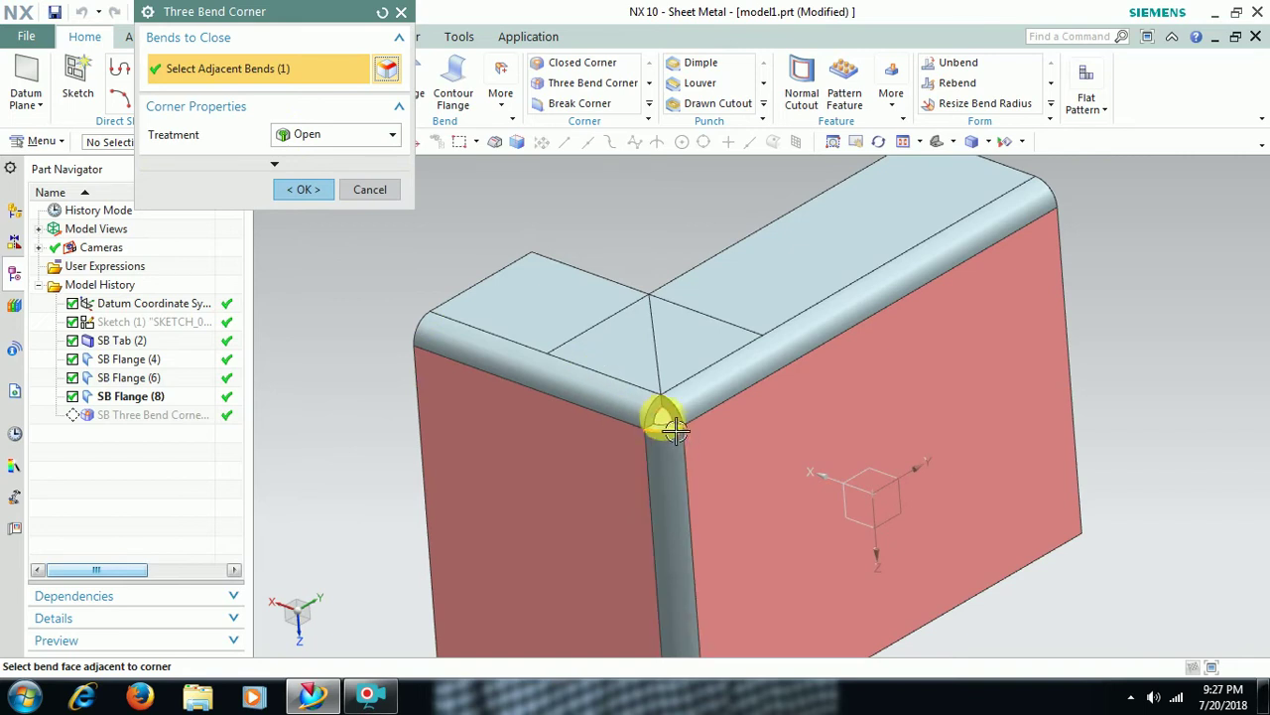
pyautogui.click(288, 135)
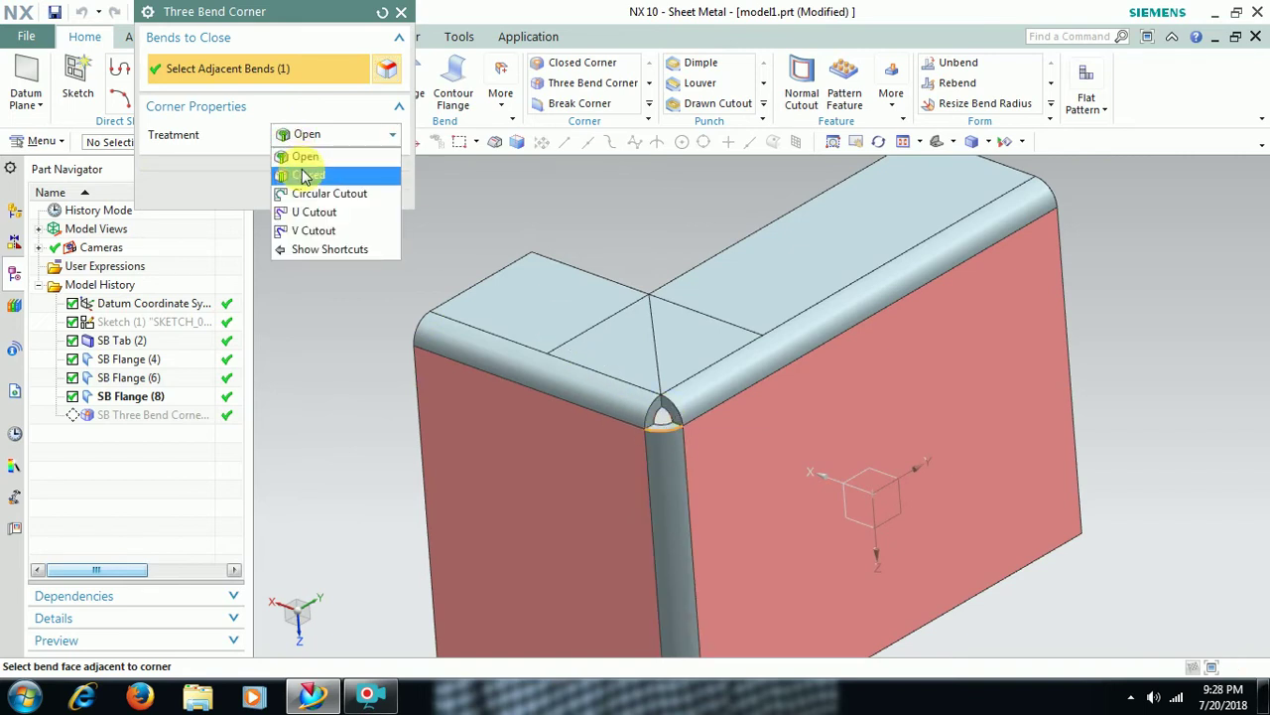
pyautogui.click(305, 176)
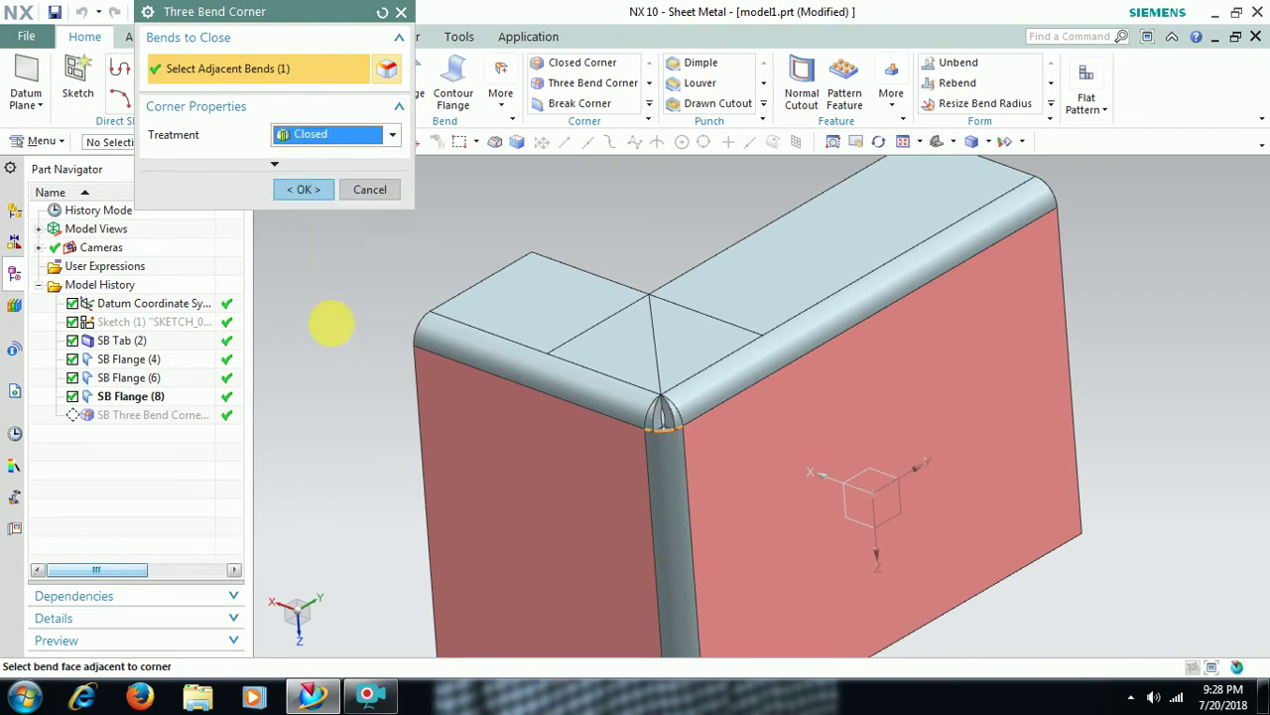
pyautogui.click(317, 254)
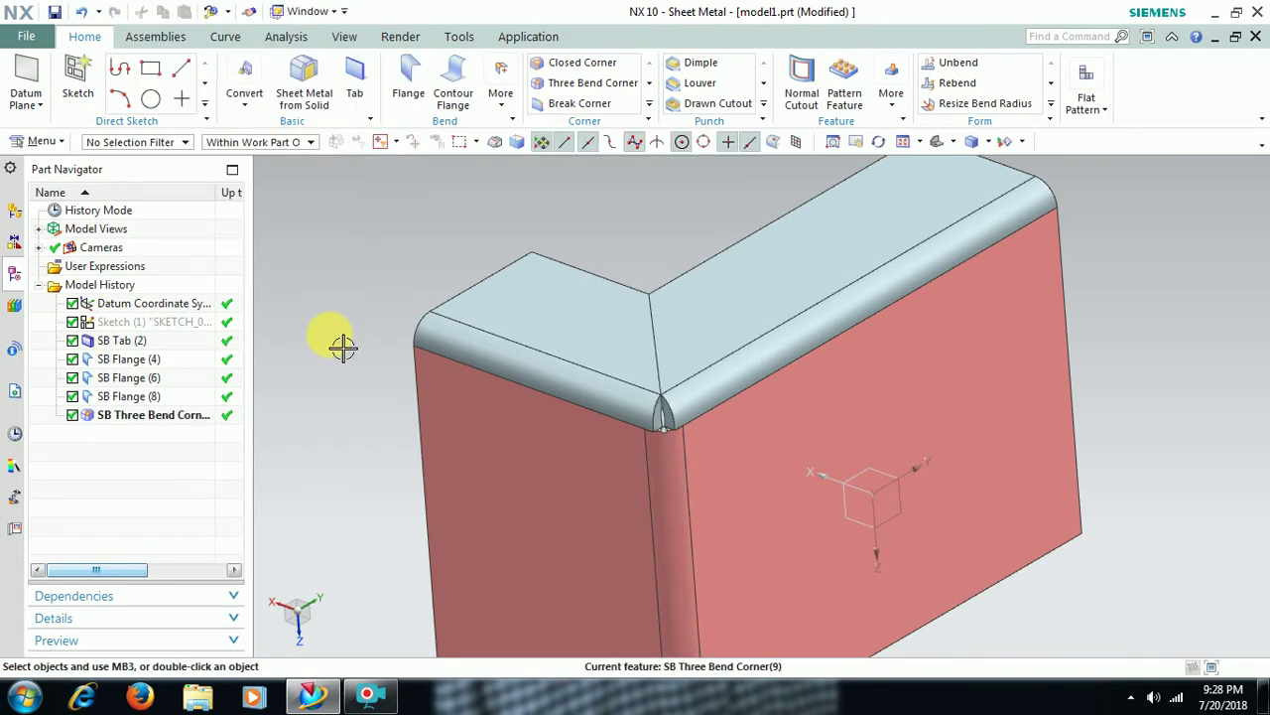
# Step: Set the three-bend corner's miter root radius to 0
pyautogui.doubleClick(169, 415)
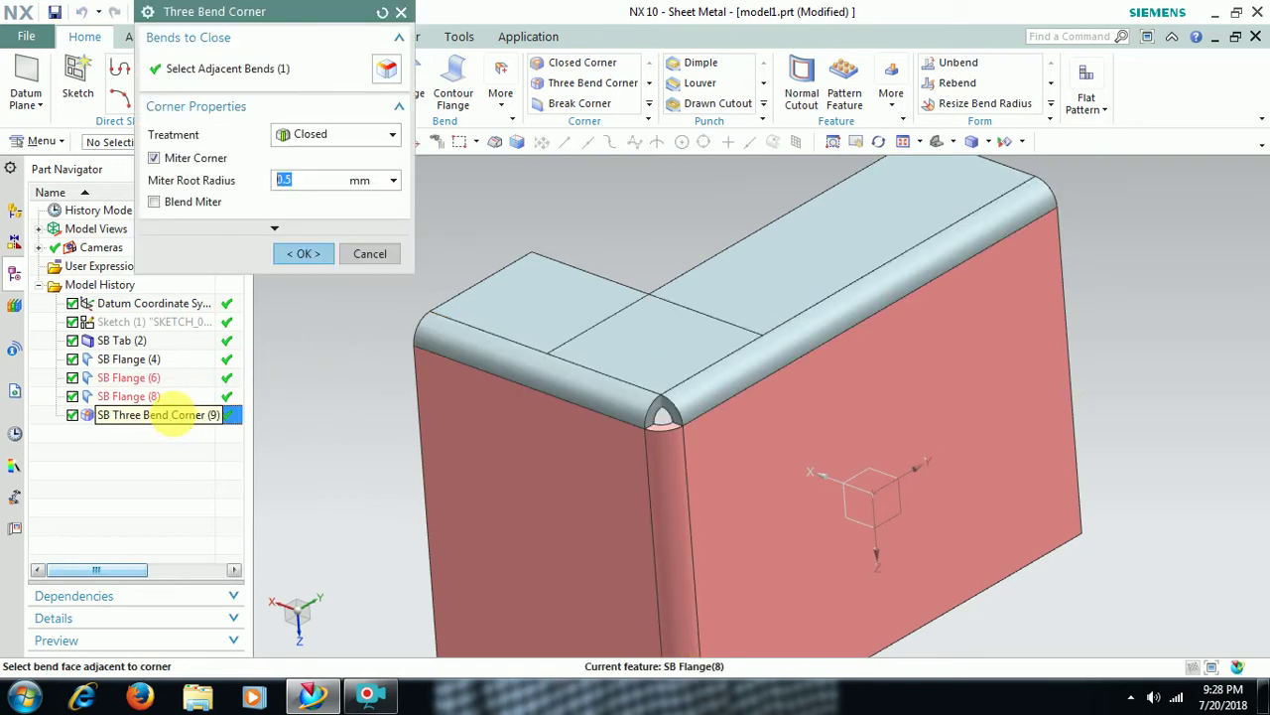
pyautogui.write('0')
pyautogui.click(276, 189)
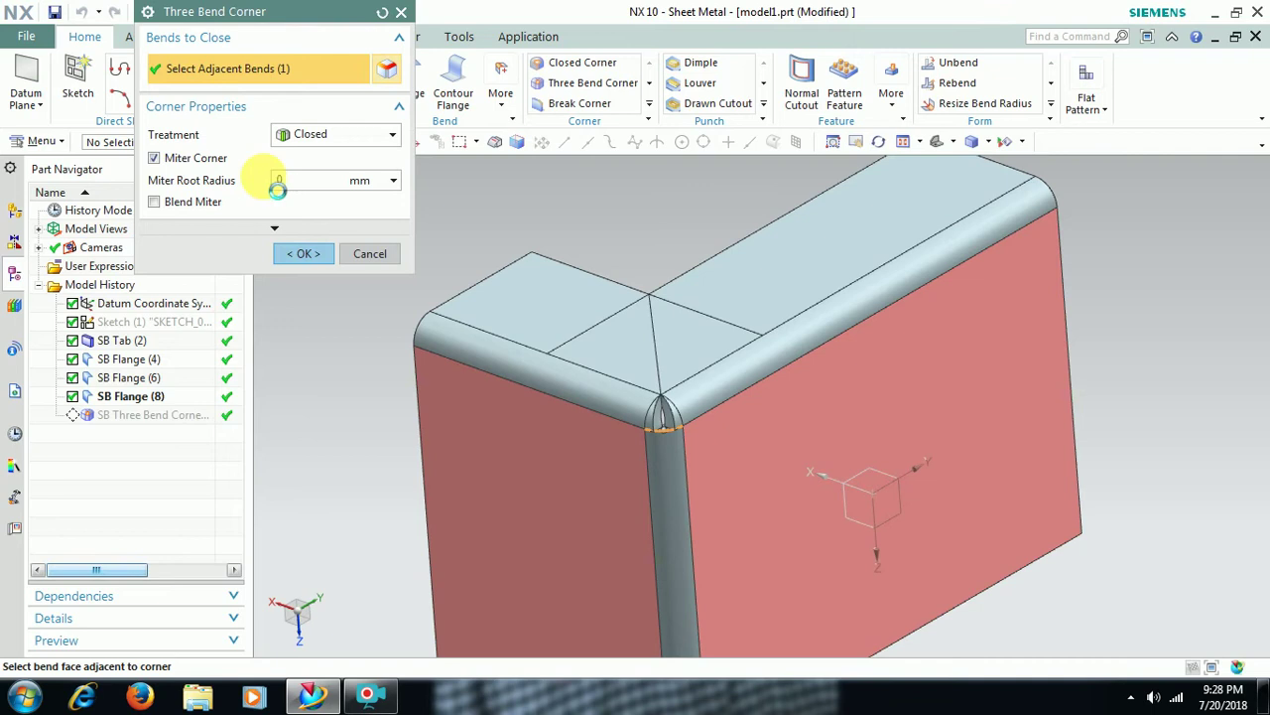
pyautogui.click(300, 252)
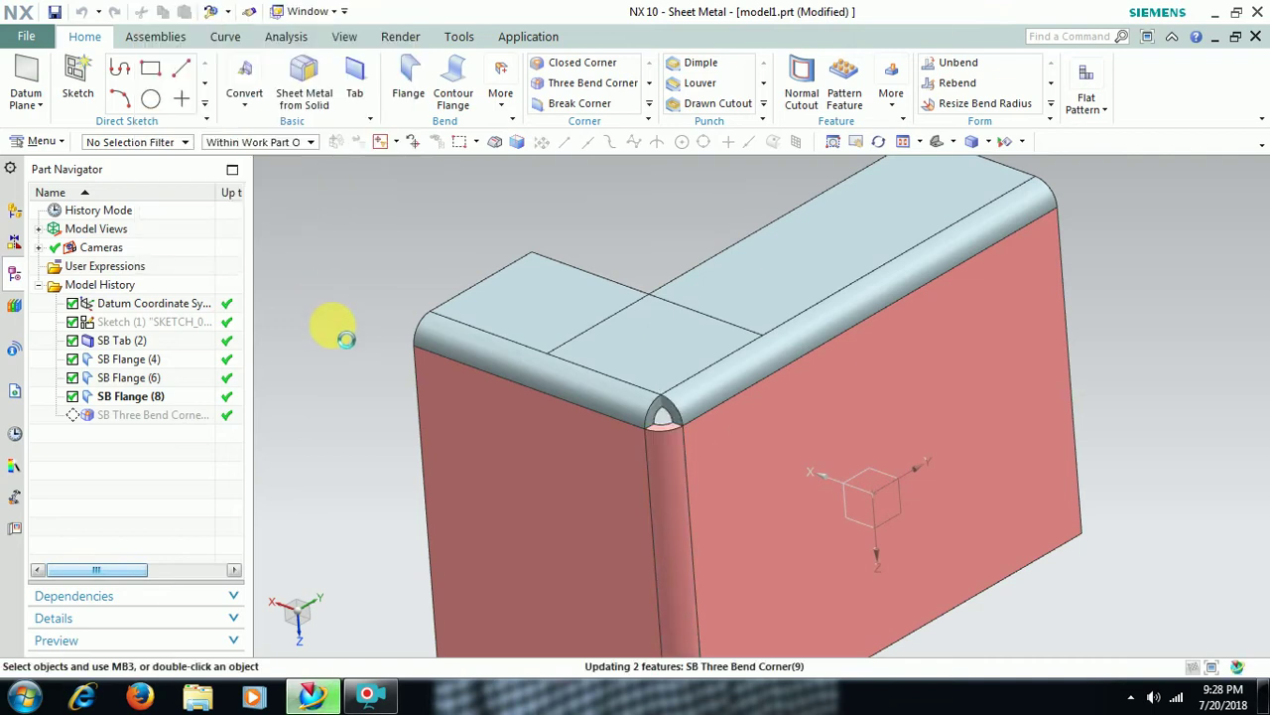
pyautogui.moveTo(638, 249)
pyautogui.mouseDown(button='middle')
pyautogui.moveTo(658, 275)
pyautogui.moveTo(646, 255)
pyautogui.mouseUp(button='middle')
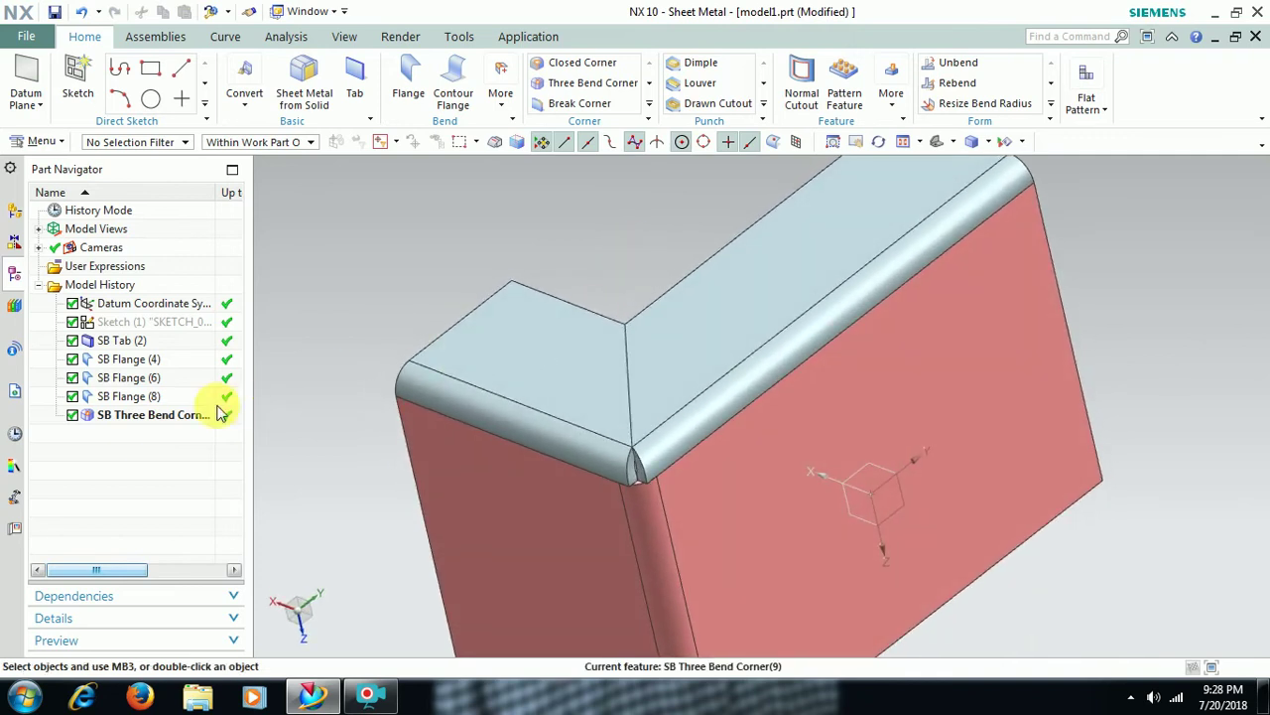
# Step: Change the corner treatment to Circular Cutout with new relief diameter and offset values
pyautogui.doubleClick(162, 414)
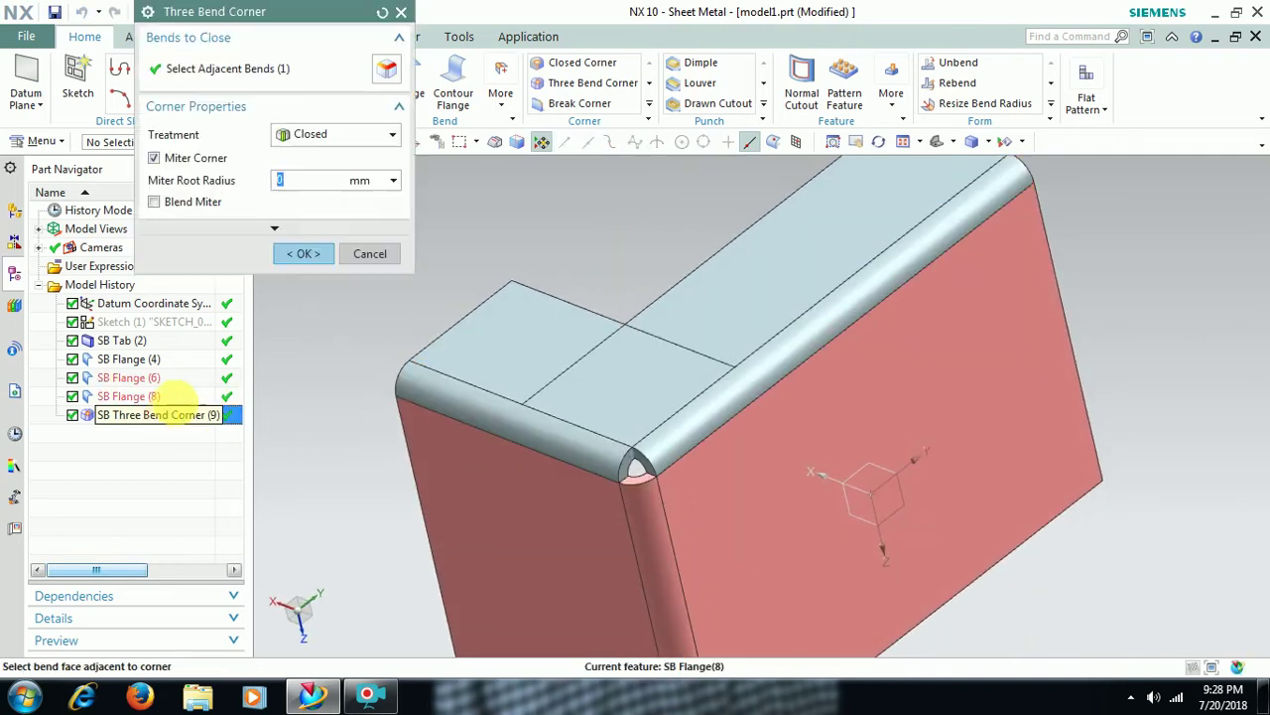
pyautogui.click(309, 139)
pyautogui.click(328, 194)
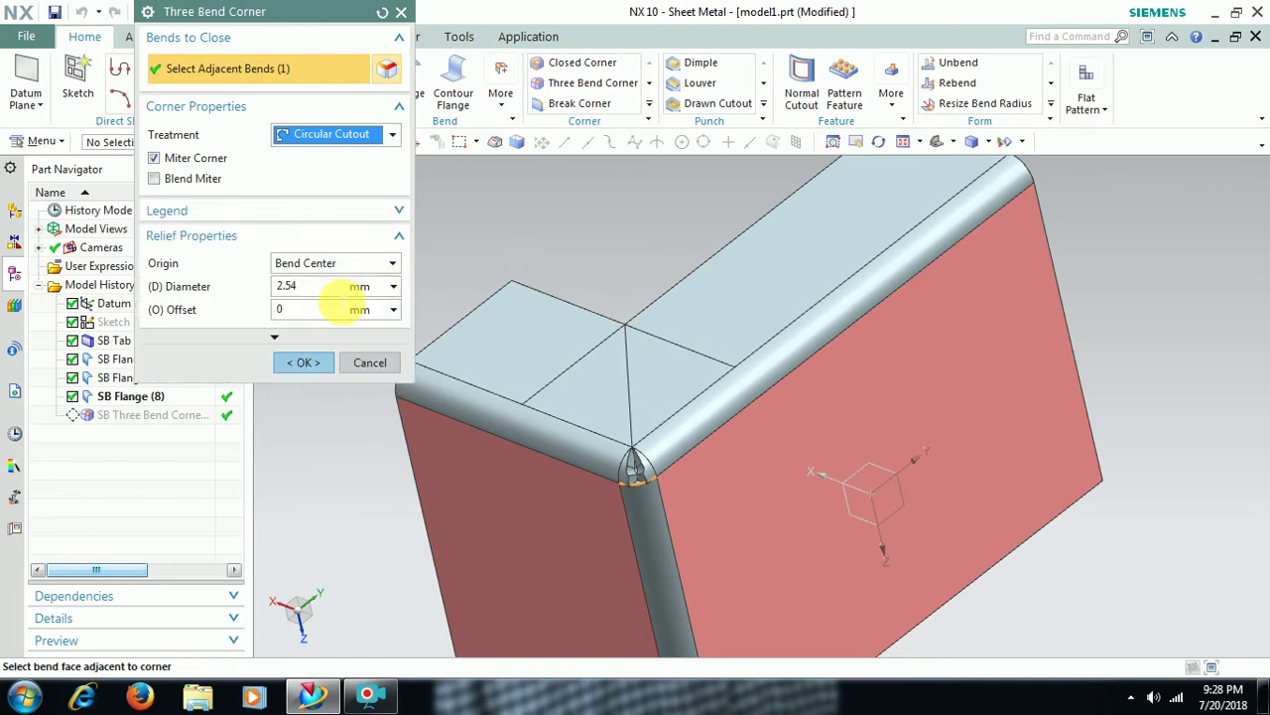
pyautogui.doubleClick(290, 286)
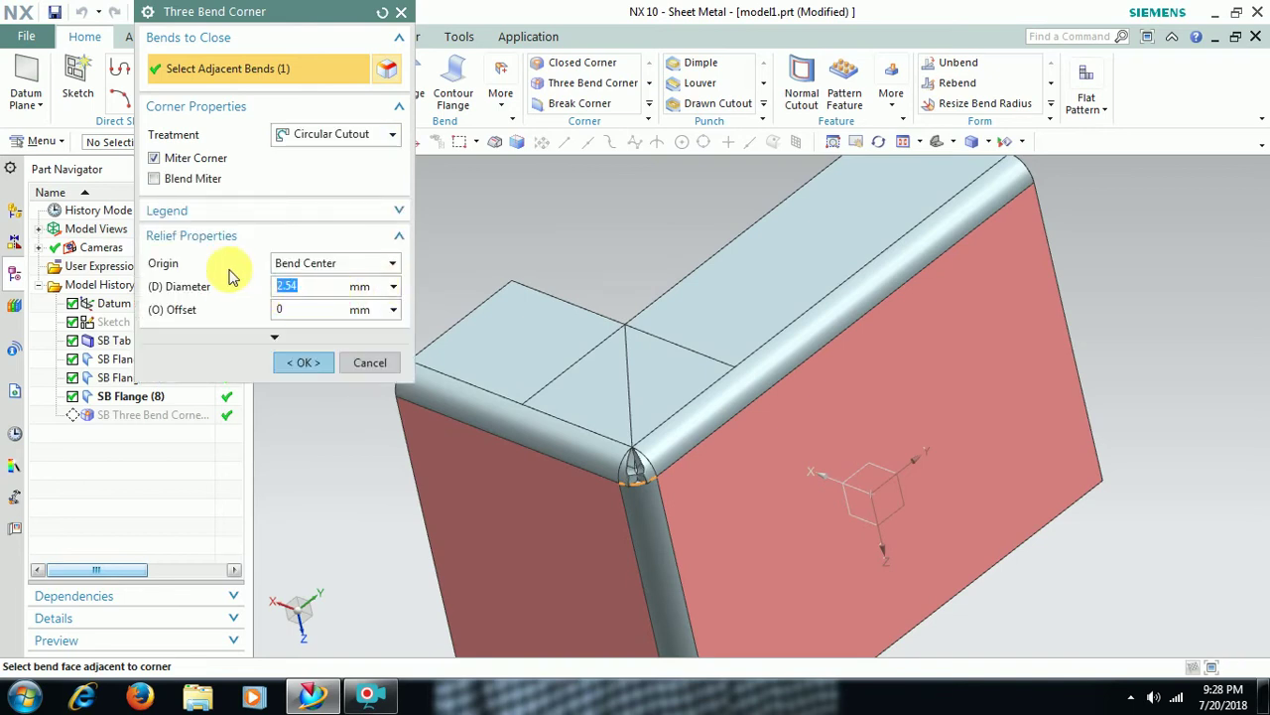
pyautogui.write('2')
pyautogui.write('3')
pyautogui.write('4')
pyautogui.write('5')
pyautogui.write('10')
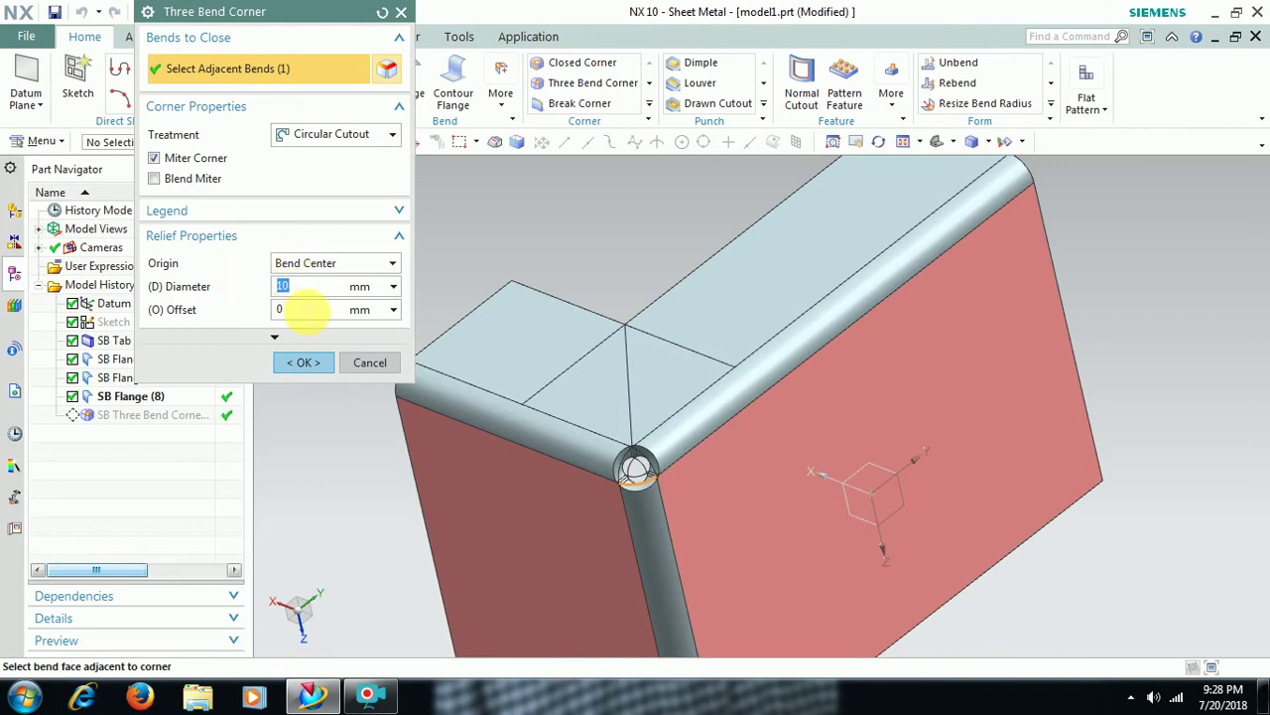
pyautogui.click(278, 310)
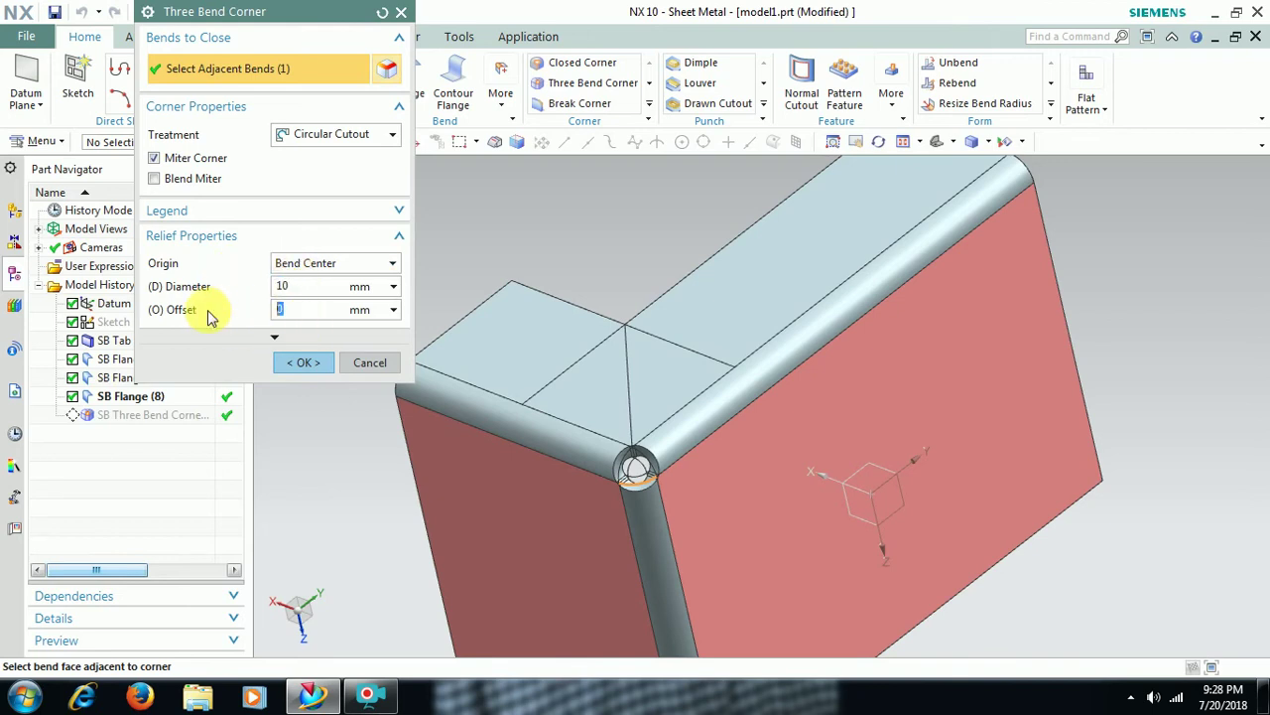
pyautogui.write('2')
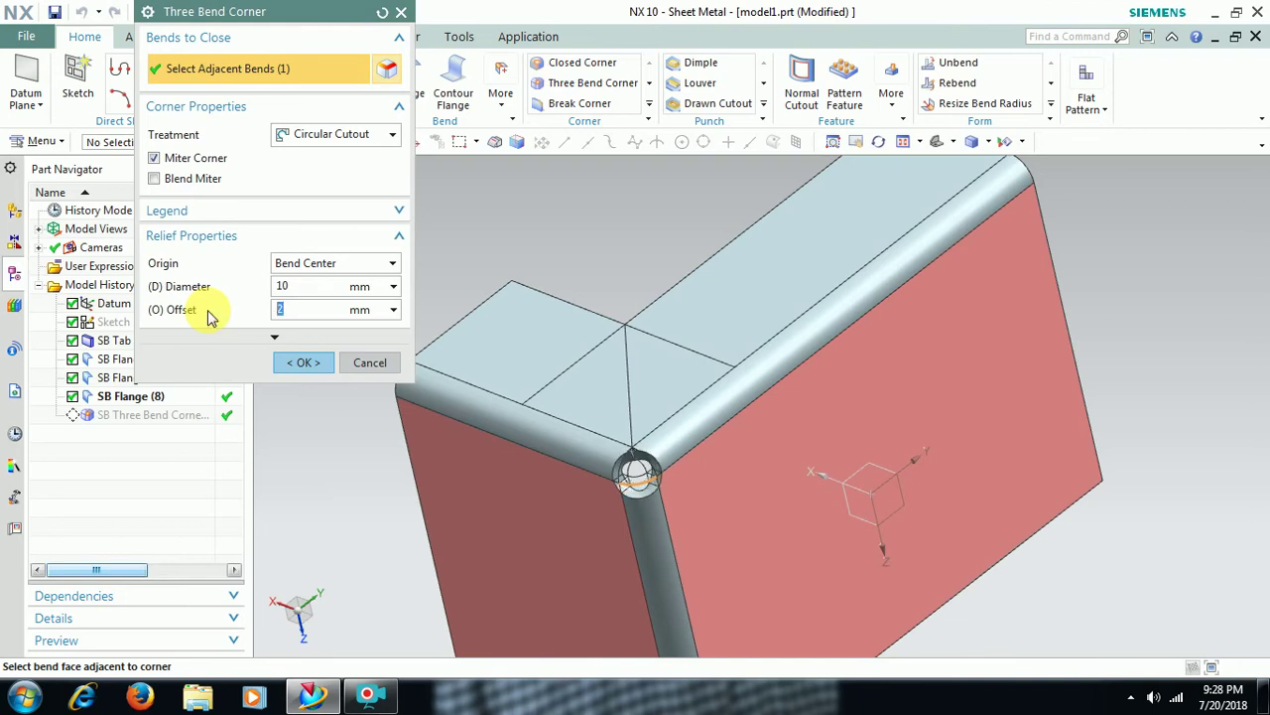
pyautogui.write('5')
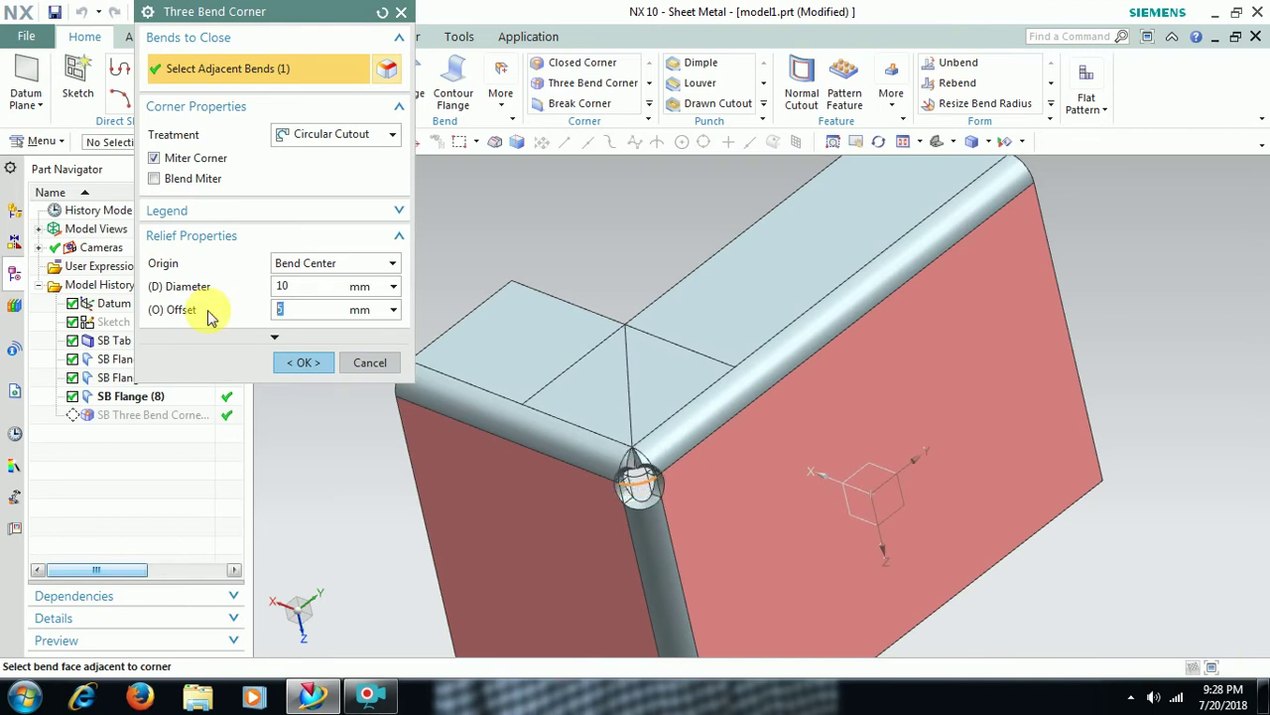
pyautogui.write('6')
pyautogui.click(304, 362)
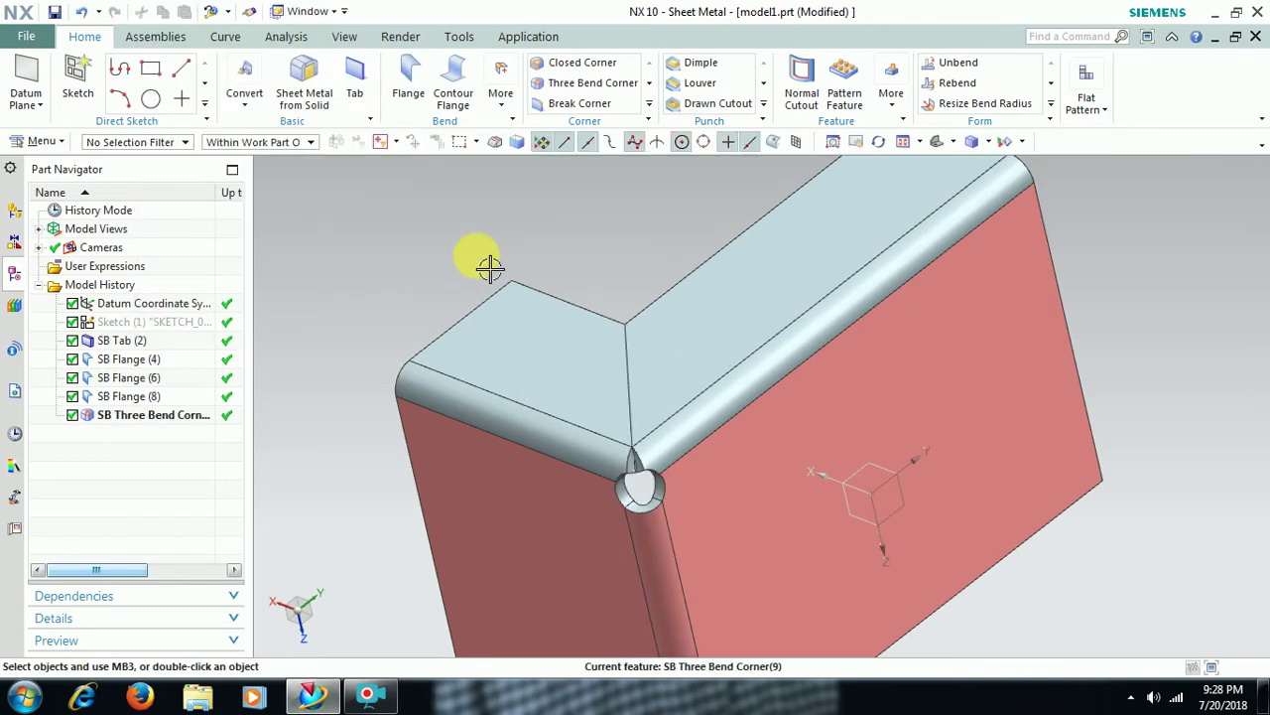
# Step: Re-edit the circular cutout relief to a 5 mm diameter and 0 offset
pyautogui.click(168, 417)
pyautogui.doubleClick(169, 417)
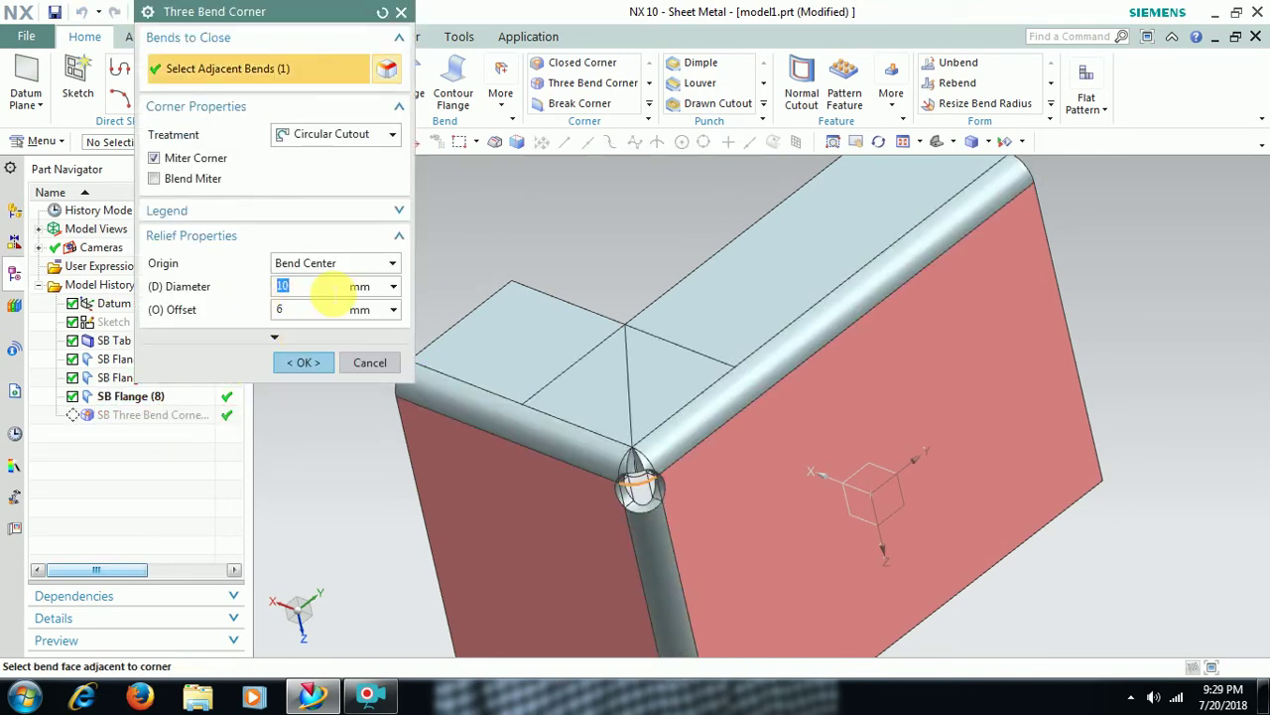
pyautogui.write('5')
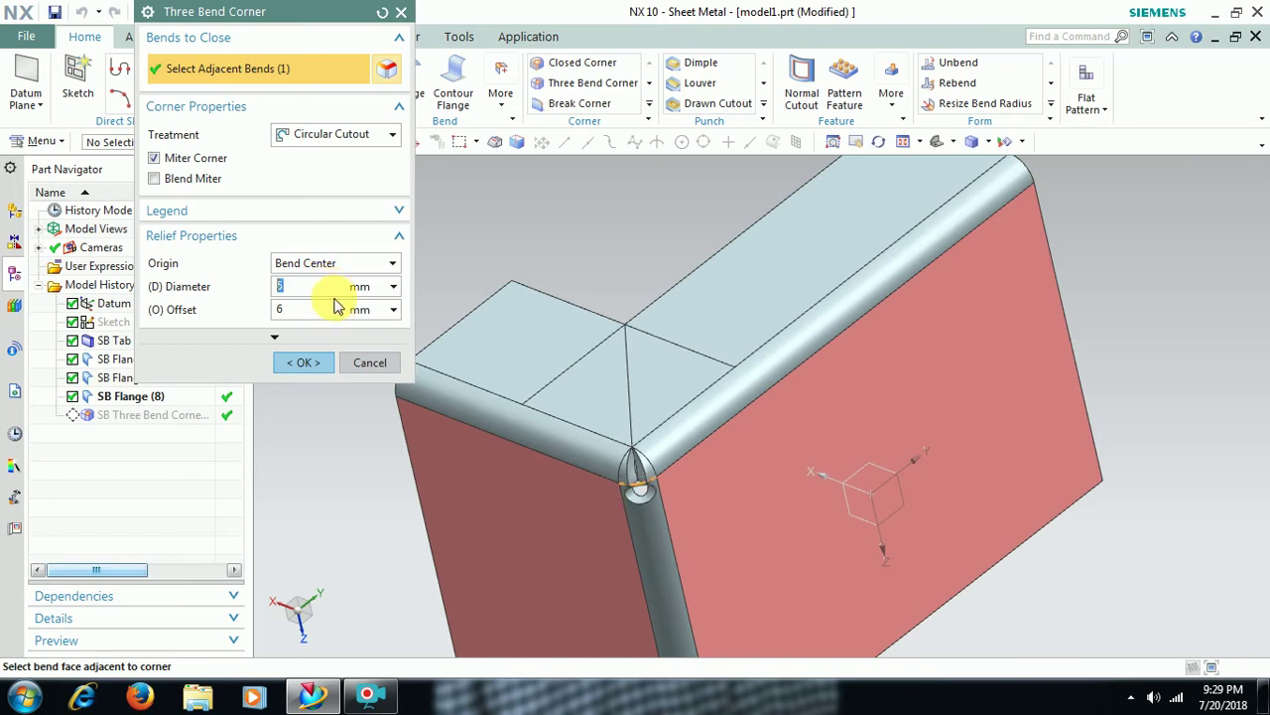
pyautogui.click(320, 309)
pyautogui.write('0')
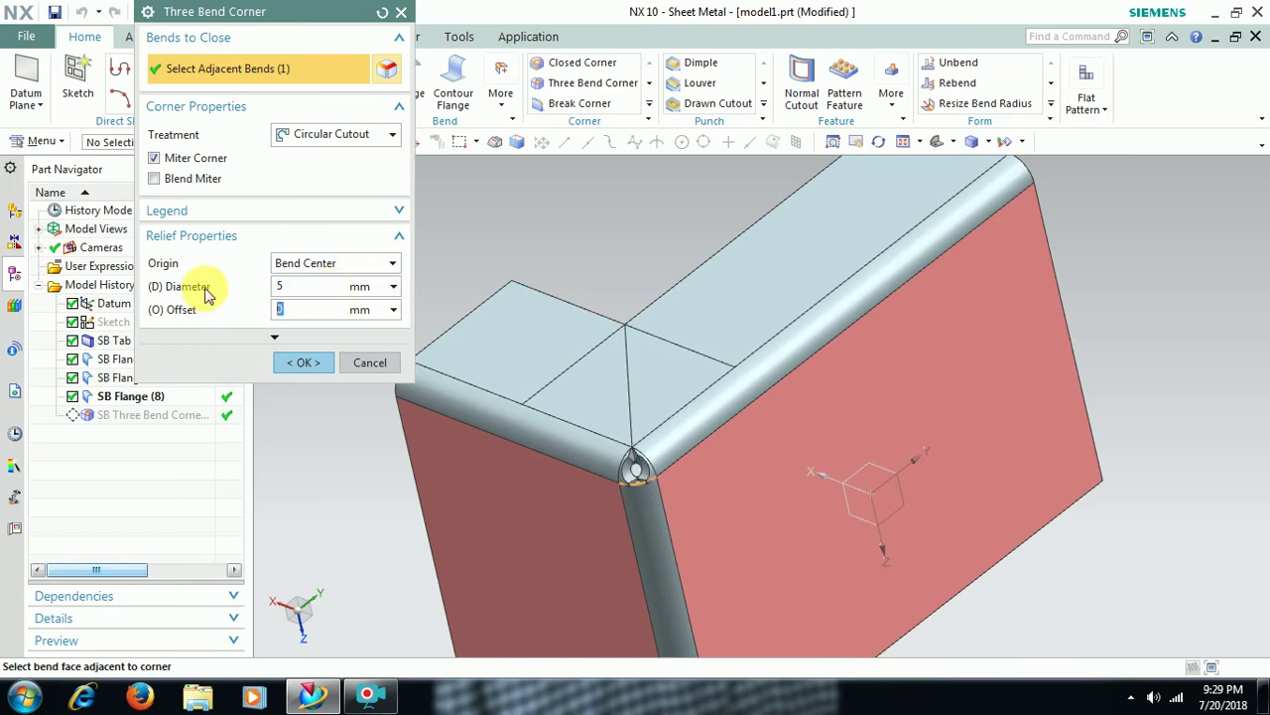
pyautogui.click(307, 363)
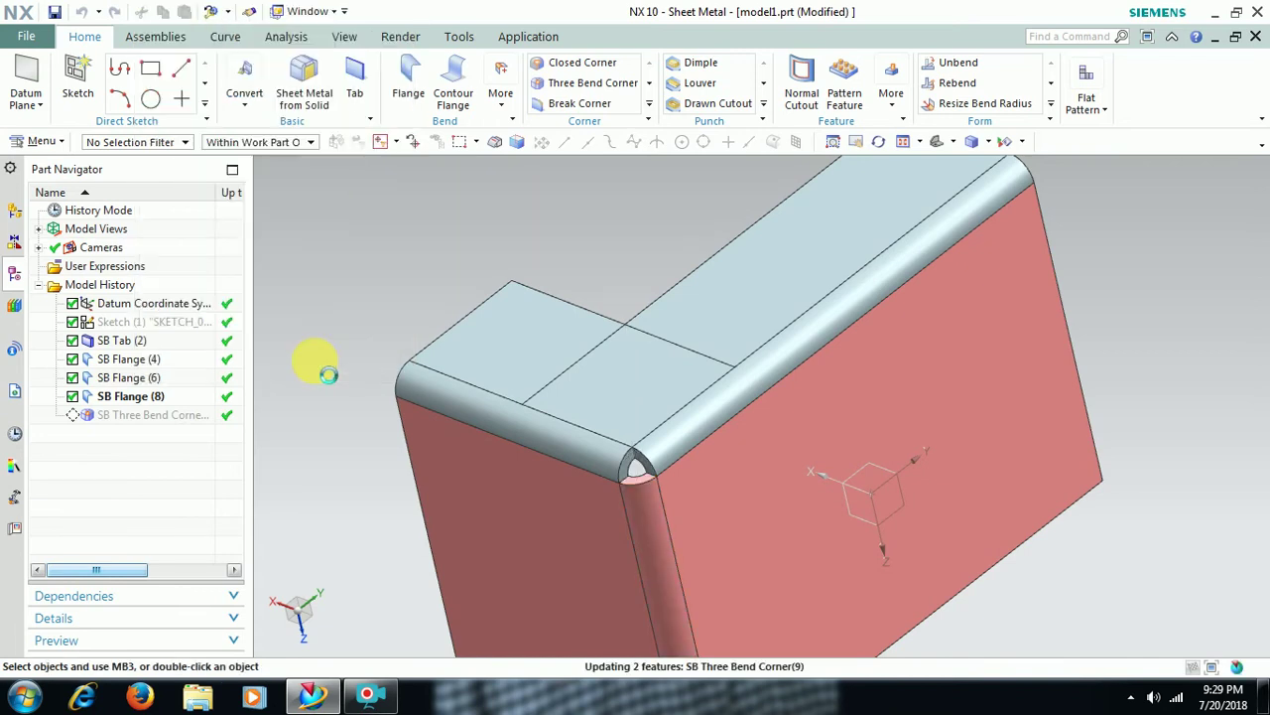
# Step: Set SB Three Bend Corner to U Cutout with diameter 15 and offset 0, then inspect the relief
pyautogui.click(189, 415)
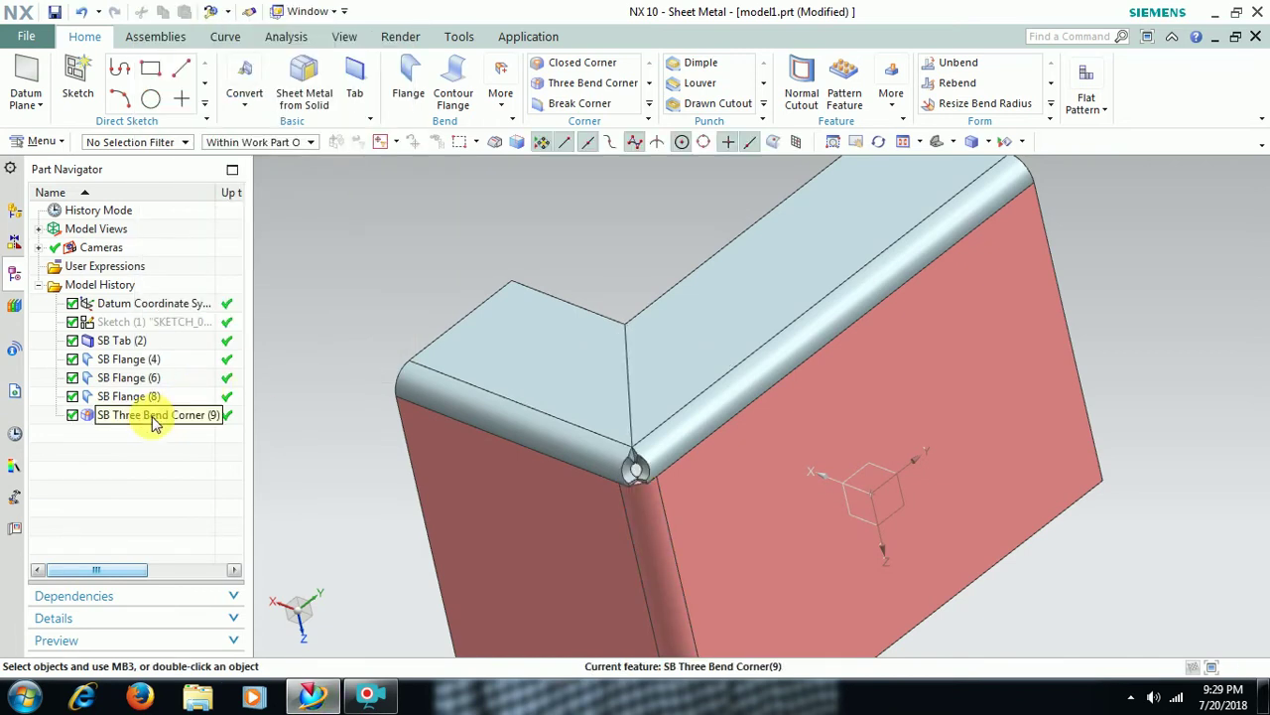
pyautogui.click(320, 133)
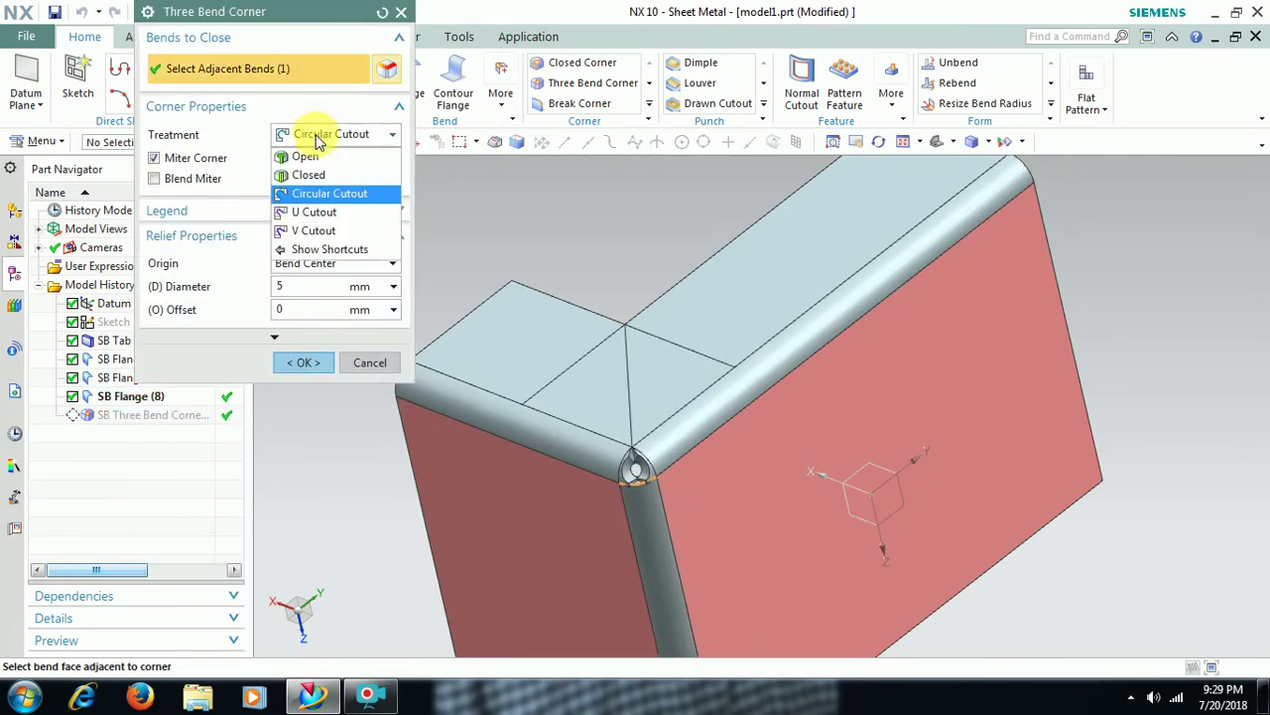
pyautogui.click(314, 214)
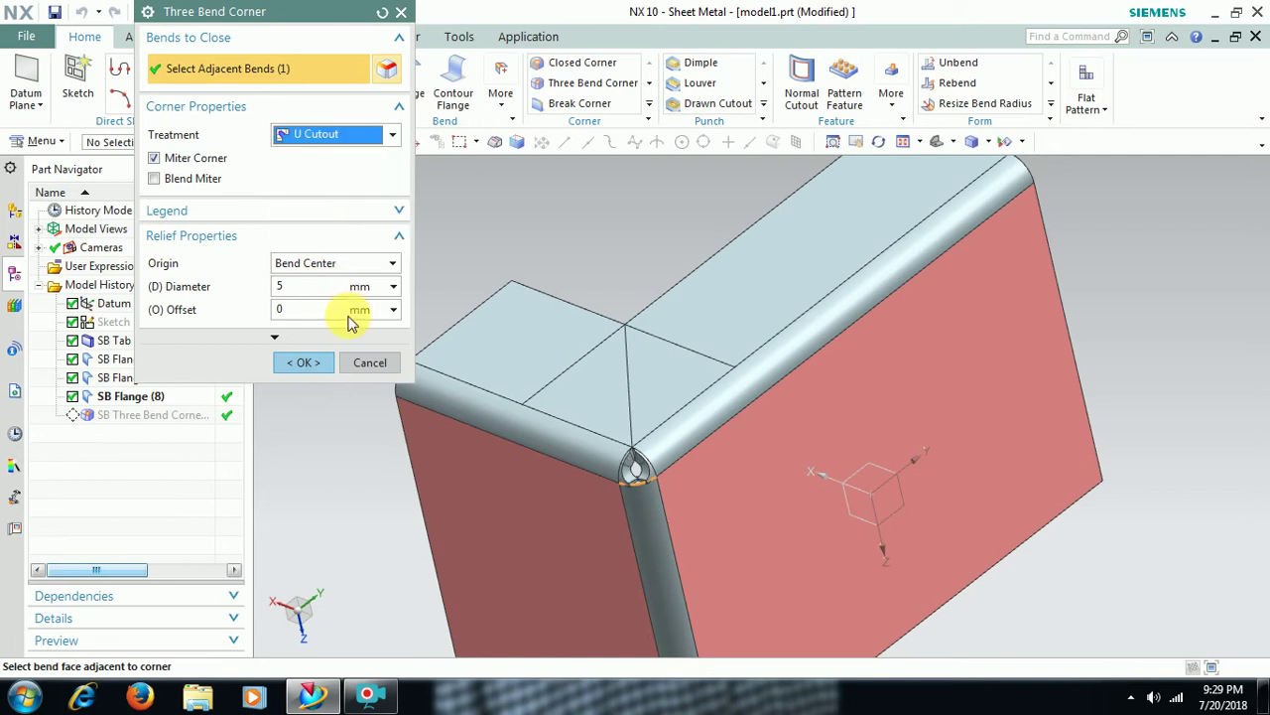
pyautogui.doubleClick(304, 286)
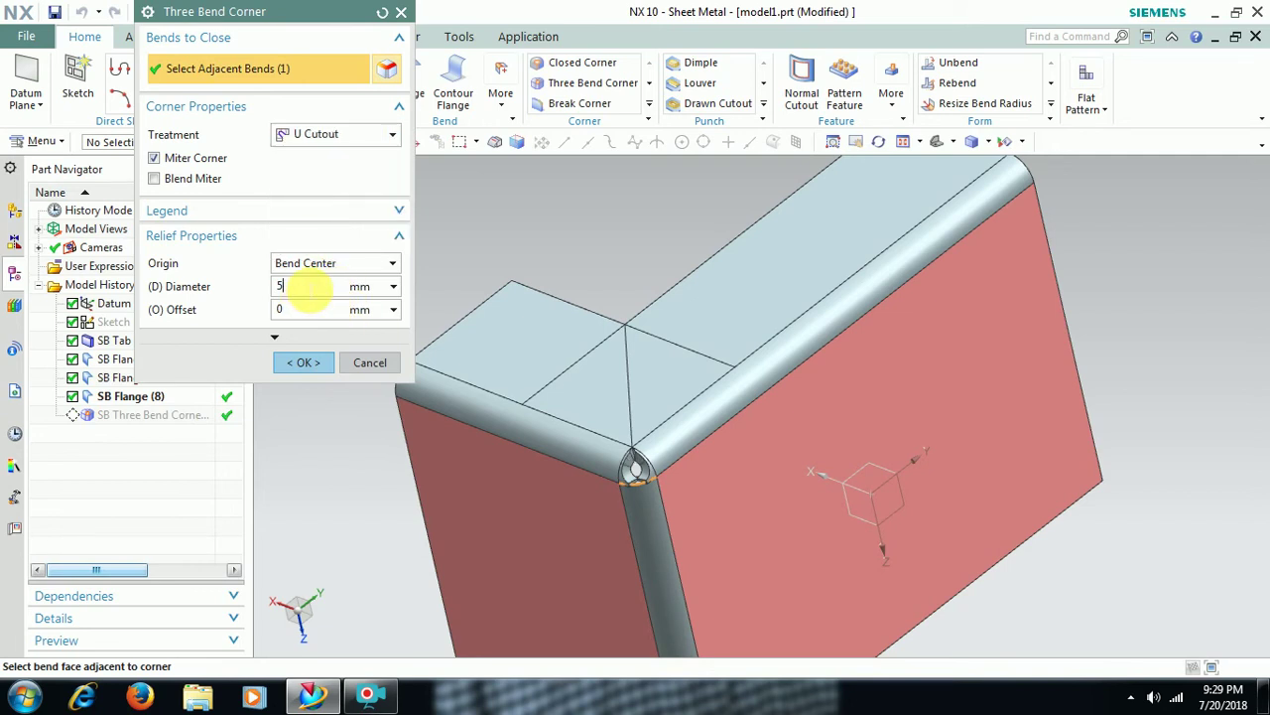
pyautogui.write('10')
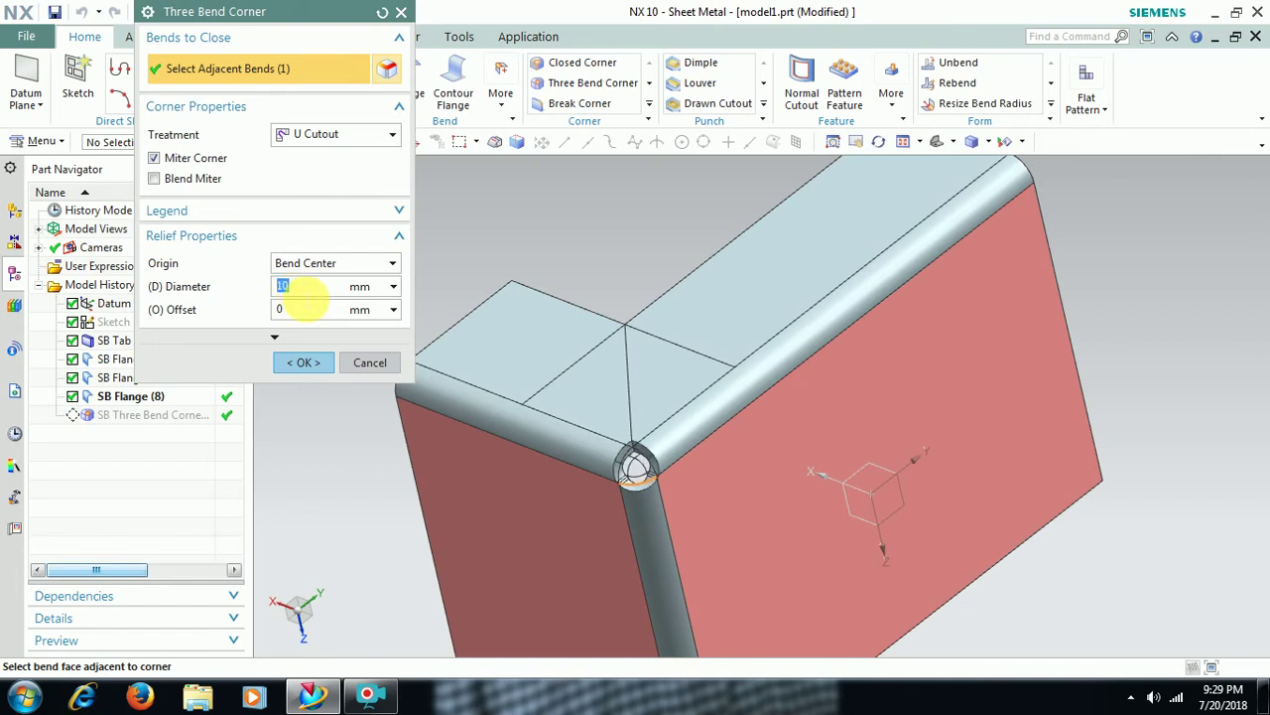
pyautogui.press('Tab')
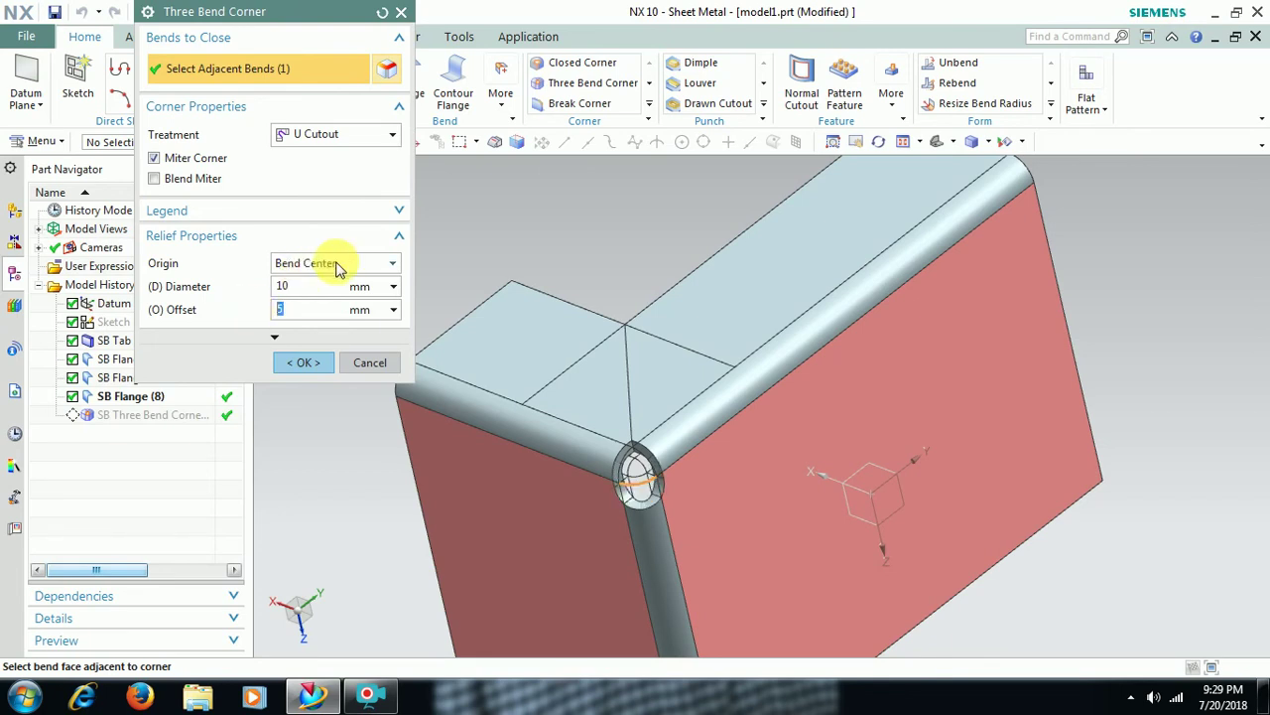
pyautogui.click(283, 287)
pyautogui.write('15')
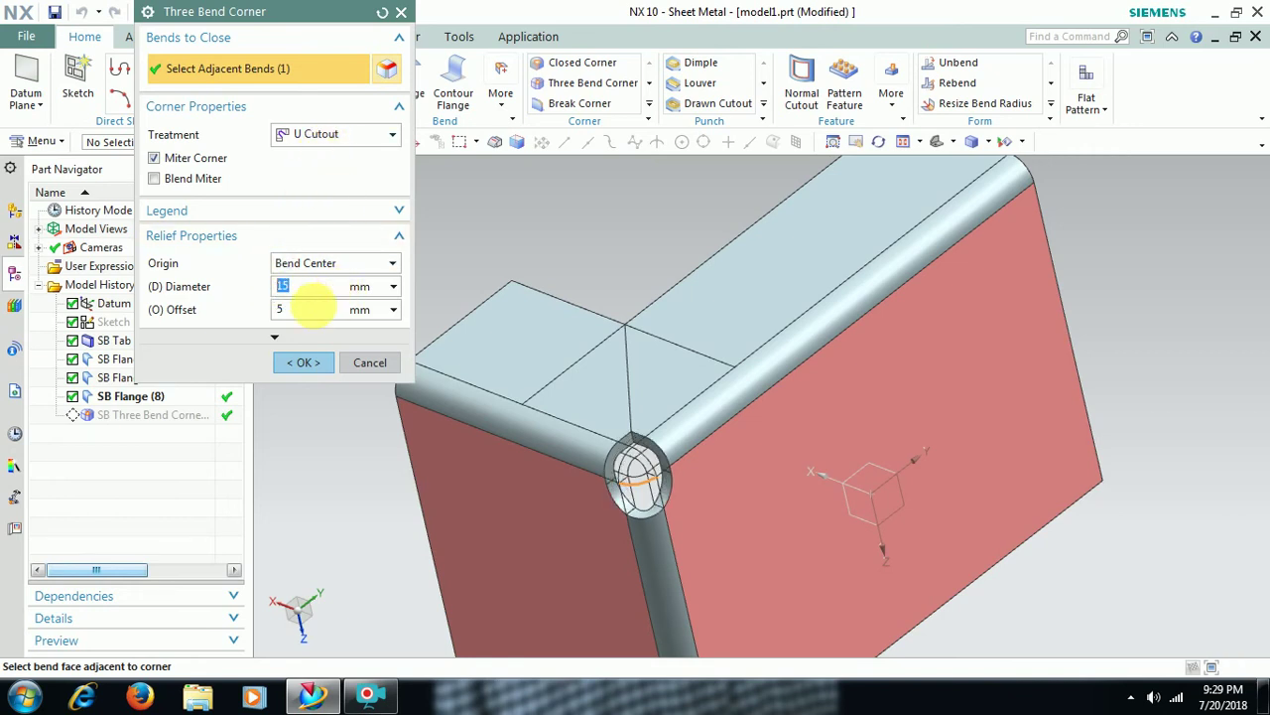
pyautogui.press('Tab')
pyautogui.write('0')
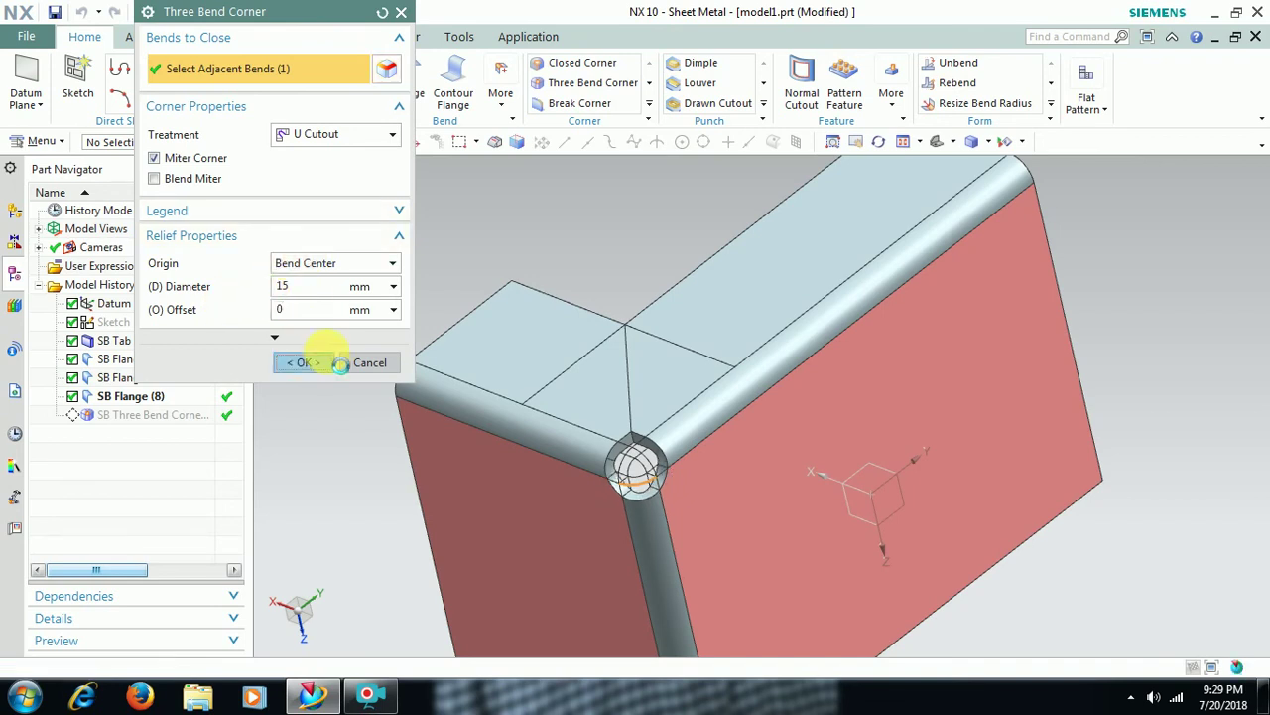
pyautogui.click(325, 362)
pyautogui.moveTo(596, 249); pyautogui.dragTo(593, 265, button='middle')
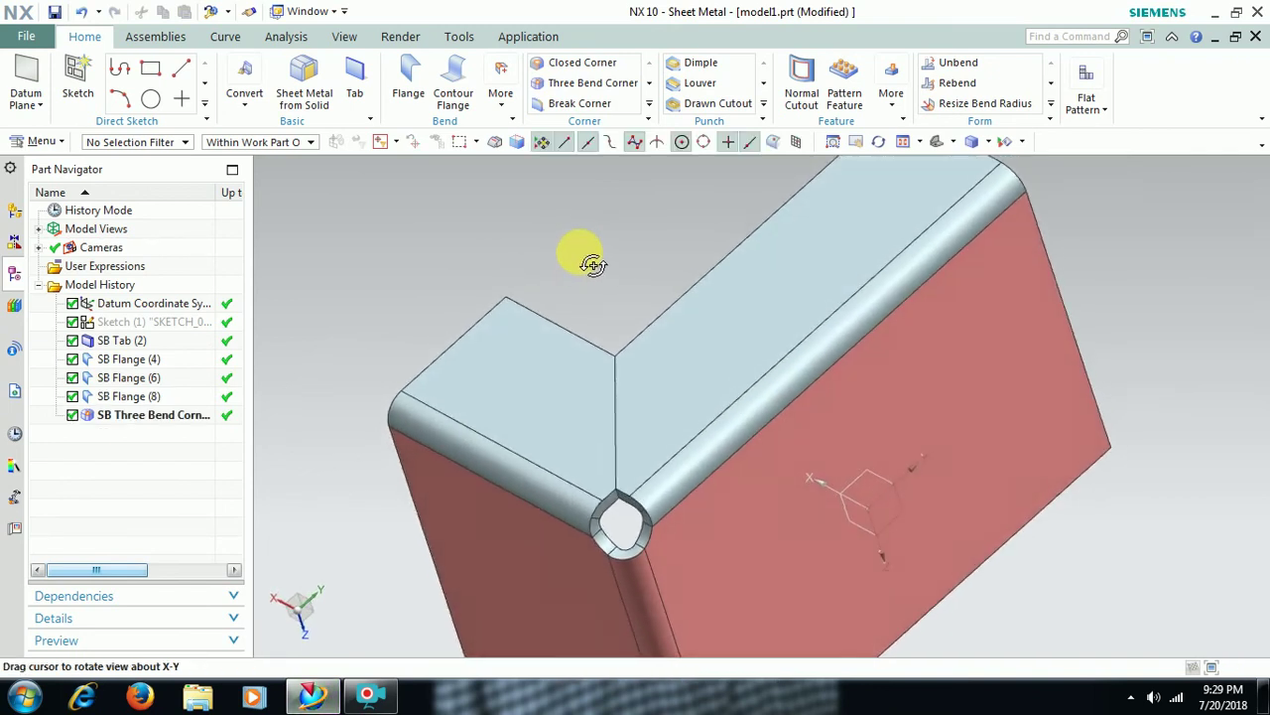
# Step: Change SB Three Bend Corner to V Cutout with Angle 1 and Angle 2 both 10°
pyautogui.doubleClick(139, 415)
pyautogui.click(318, 136)
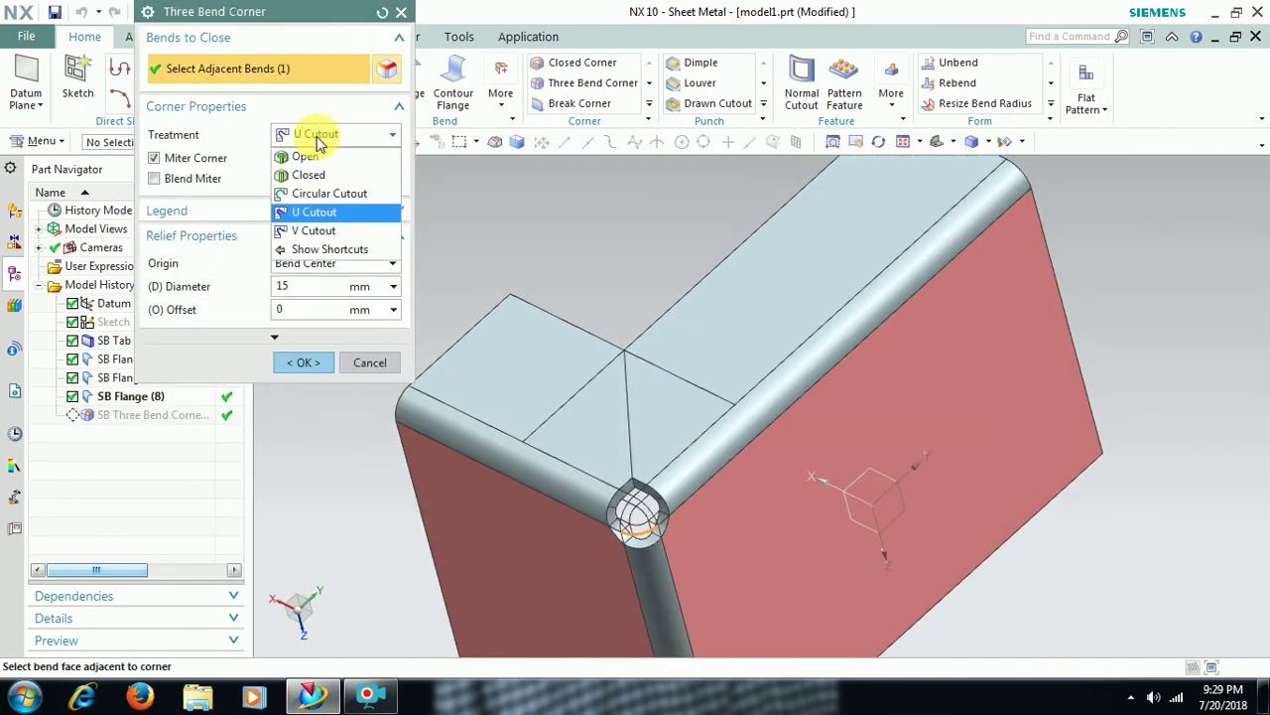
pyautogui.click(320, 232)
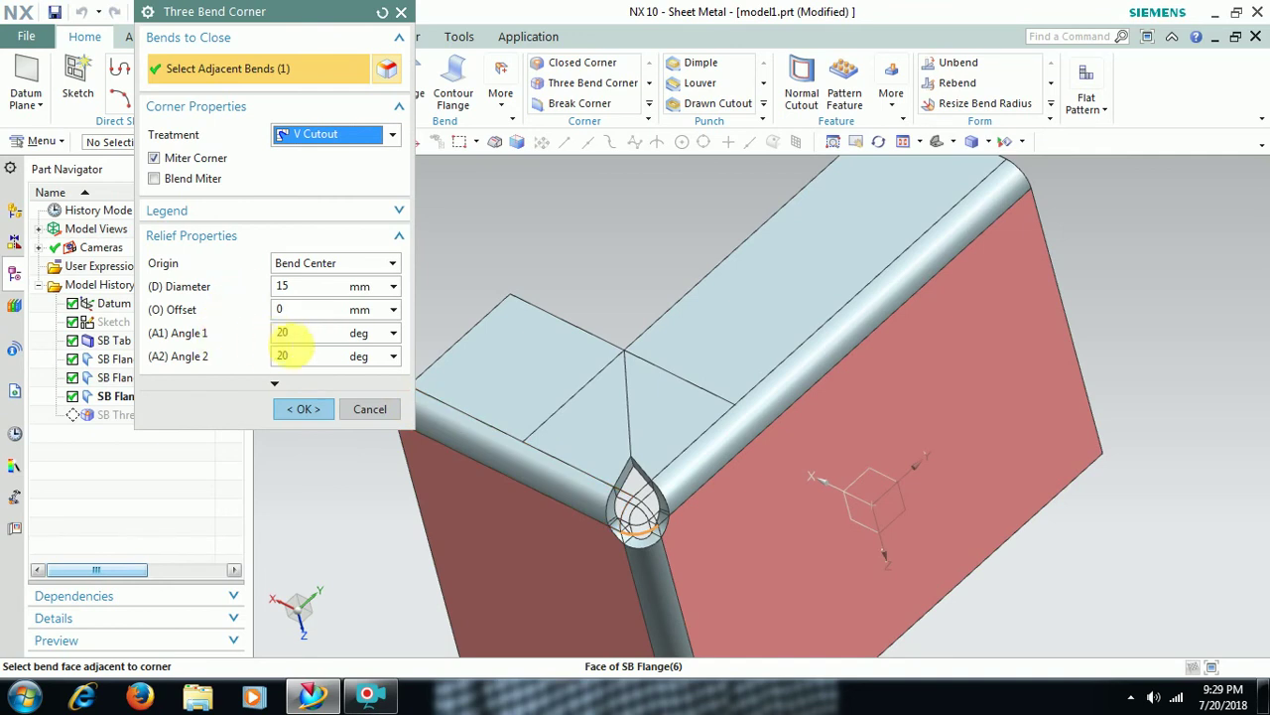
pyautogui.click(303, 333)
pyautogui.write('30')
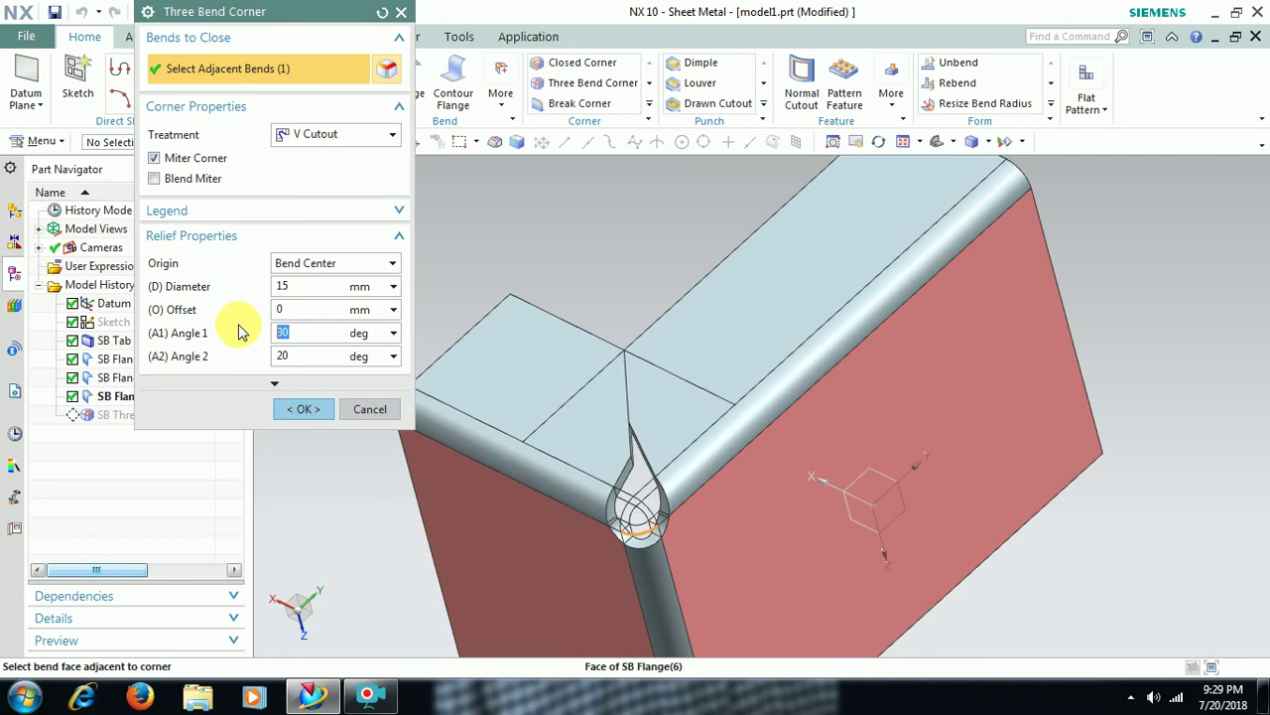
pyautogui.write('1')
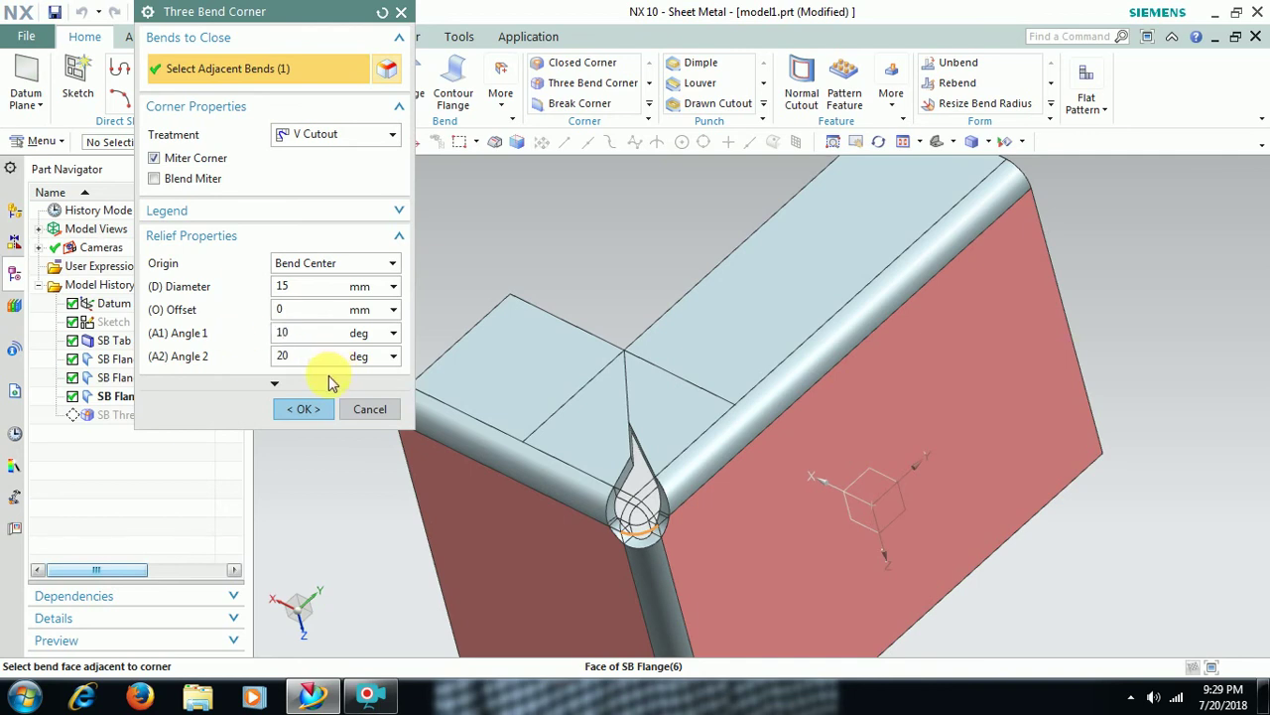
pyautogui.click(294, 359)
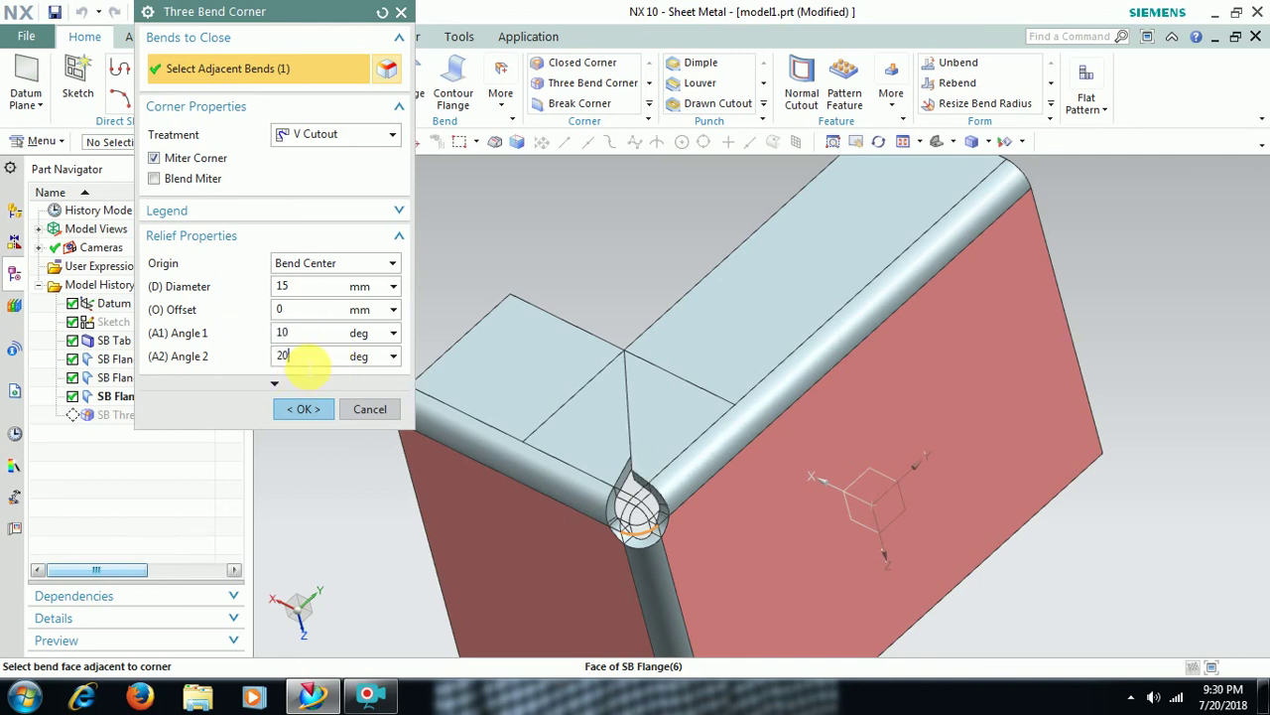
pyautogui.press('BackSpace')
pyautogui.press('BackSpace')
pyautogui.write('10')
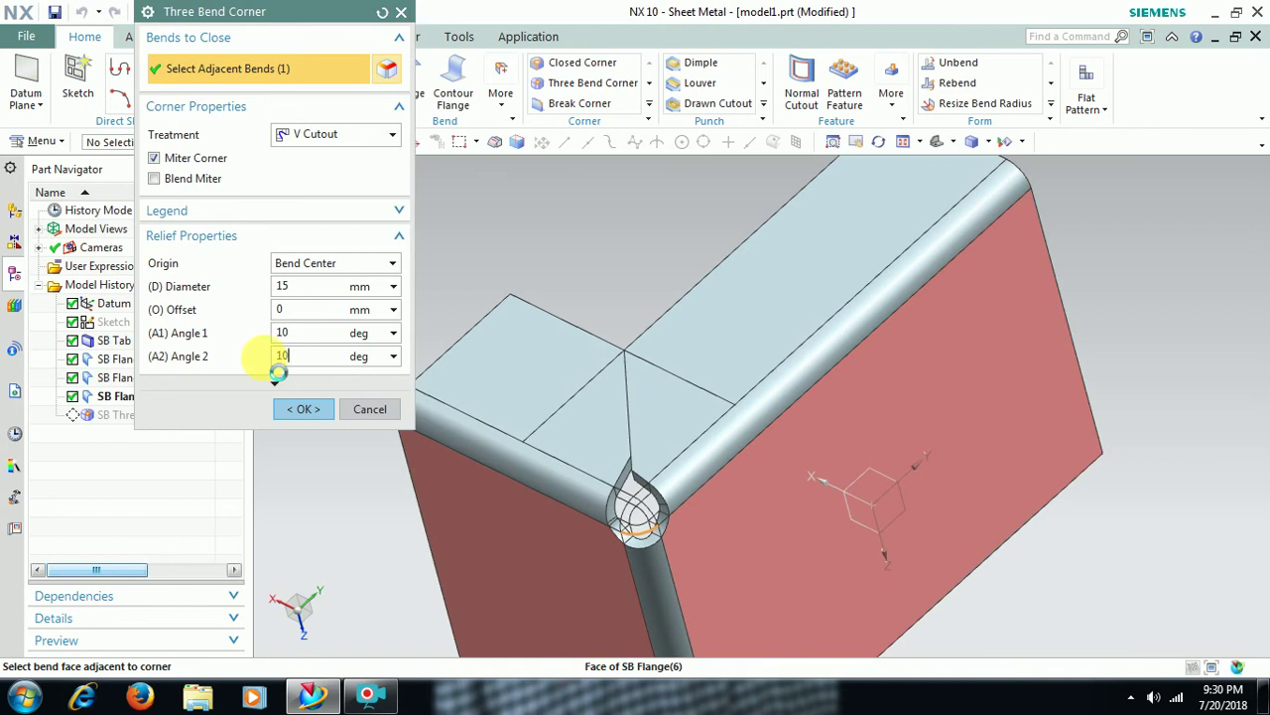
# Step: Accept the V Cutout relief, then select and deselect the corner feature on the part
pyautogui.click(308, 410)
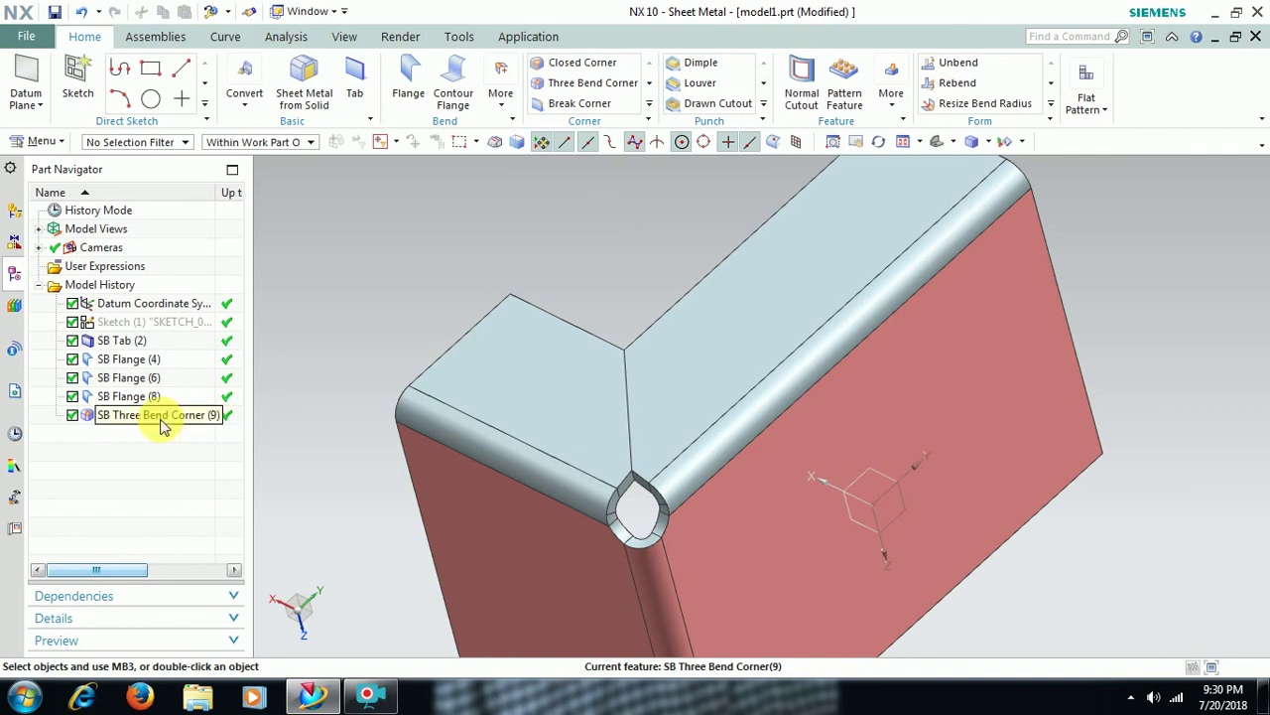
pyautogui.click(731, 438)
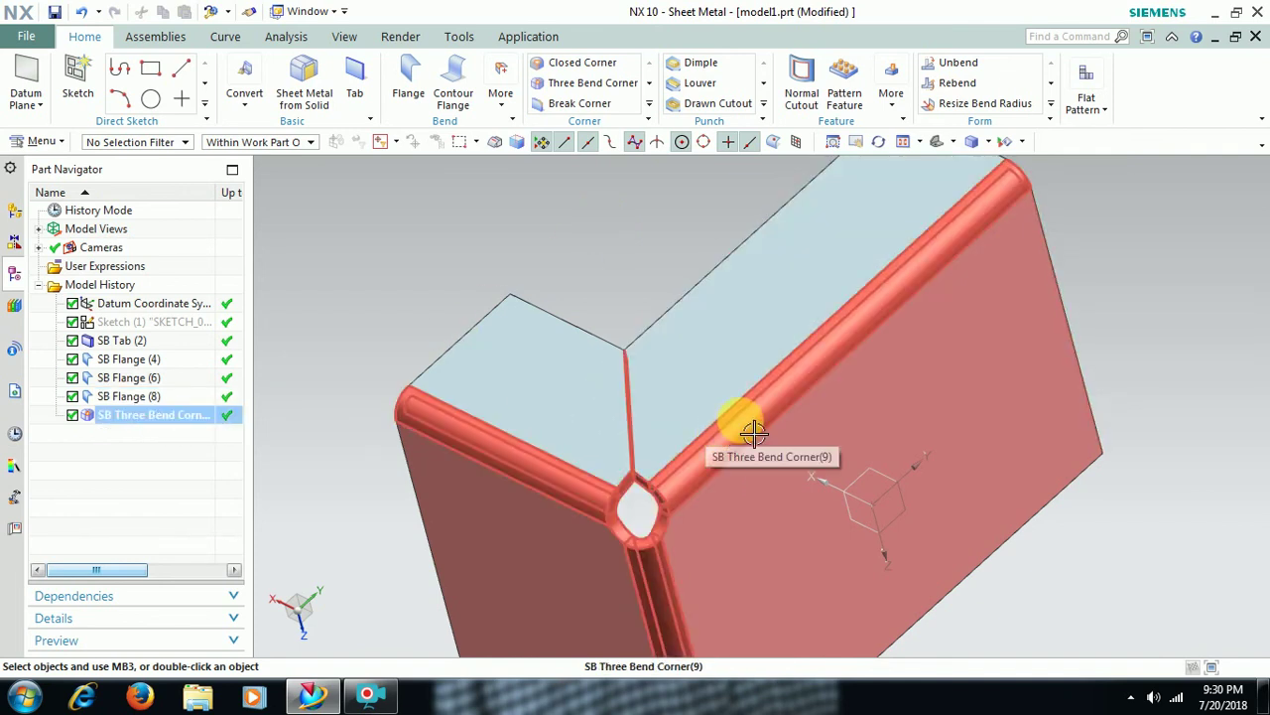
pyautogui.press('Escape')
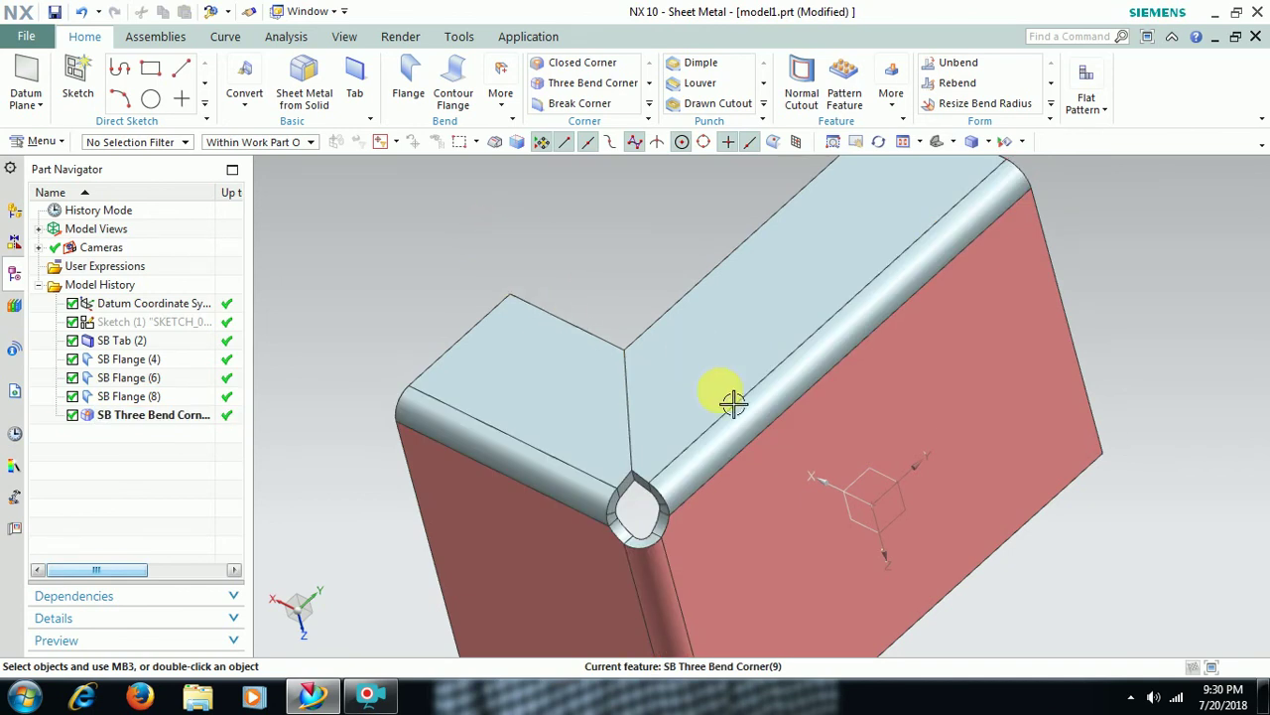
pyautogui.click(758, 438)
pyautogui.press('Escape')
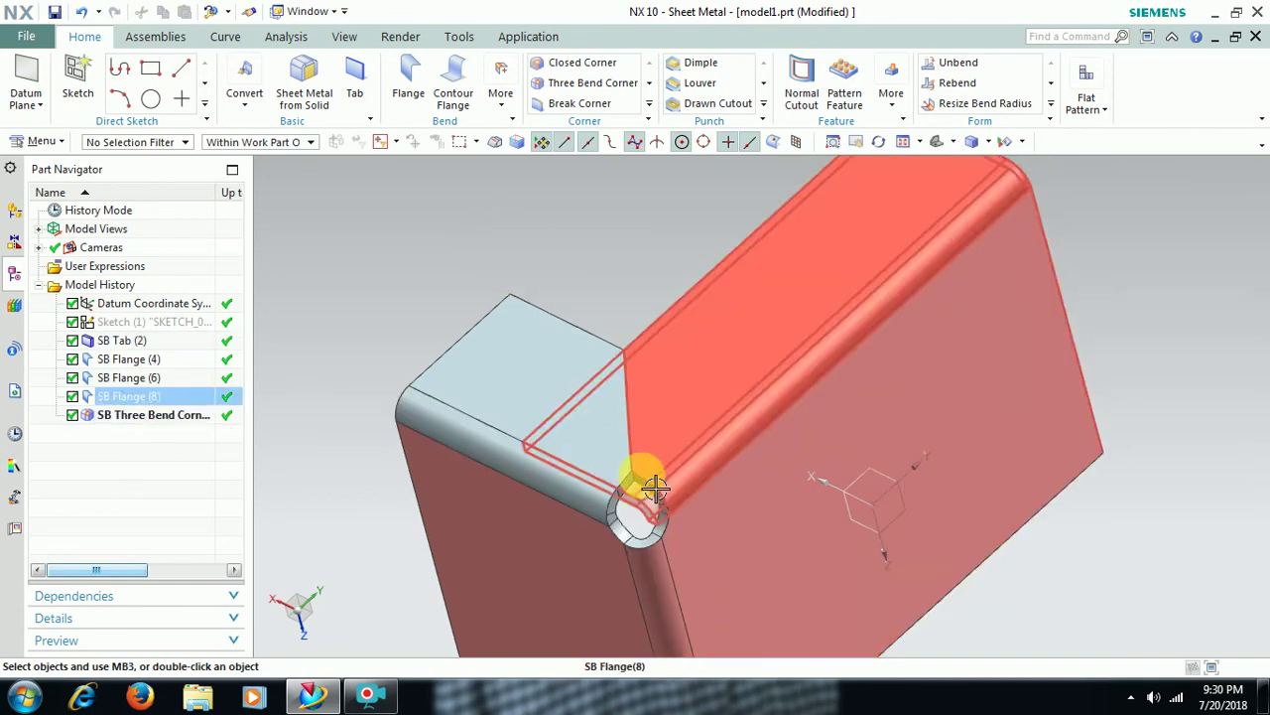
# Step: Return SB Three Bend Corner to Closed treatment and orbit to inspect the sealed corner
pyautogui.doubleClick(135, 419)
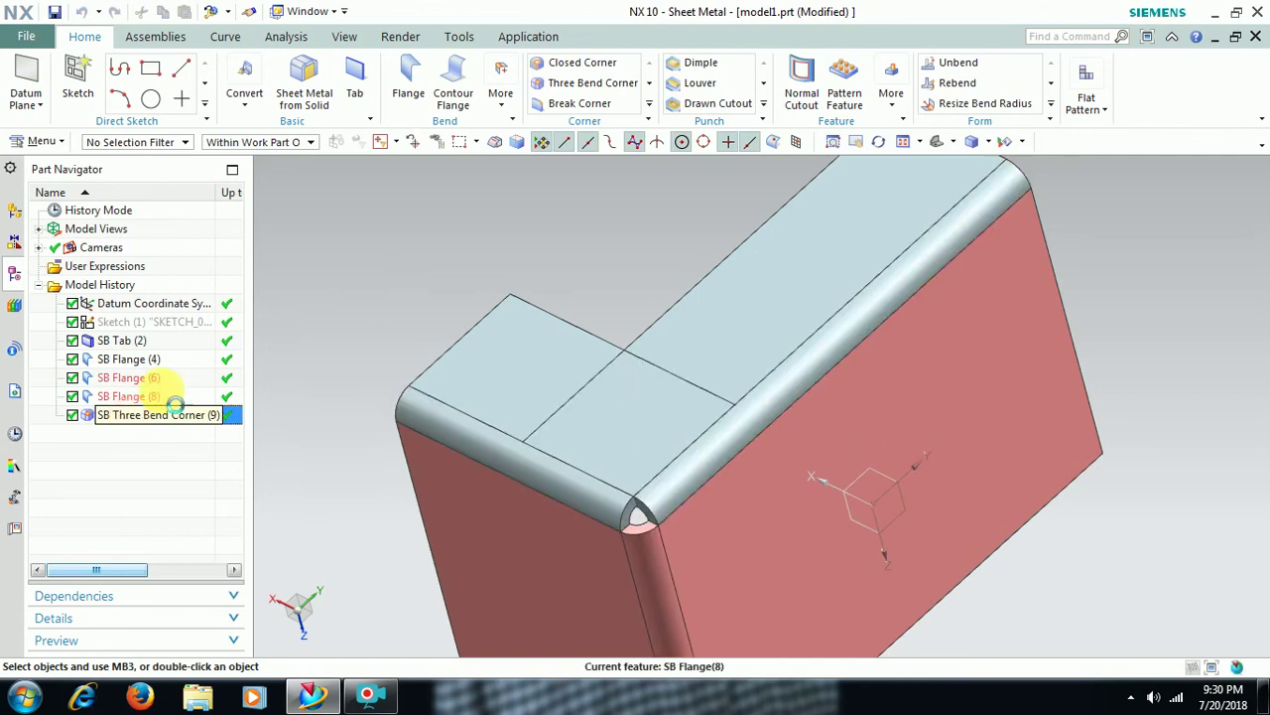
pyautogui.click(318, 139)
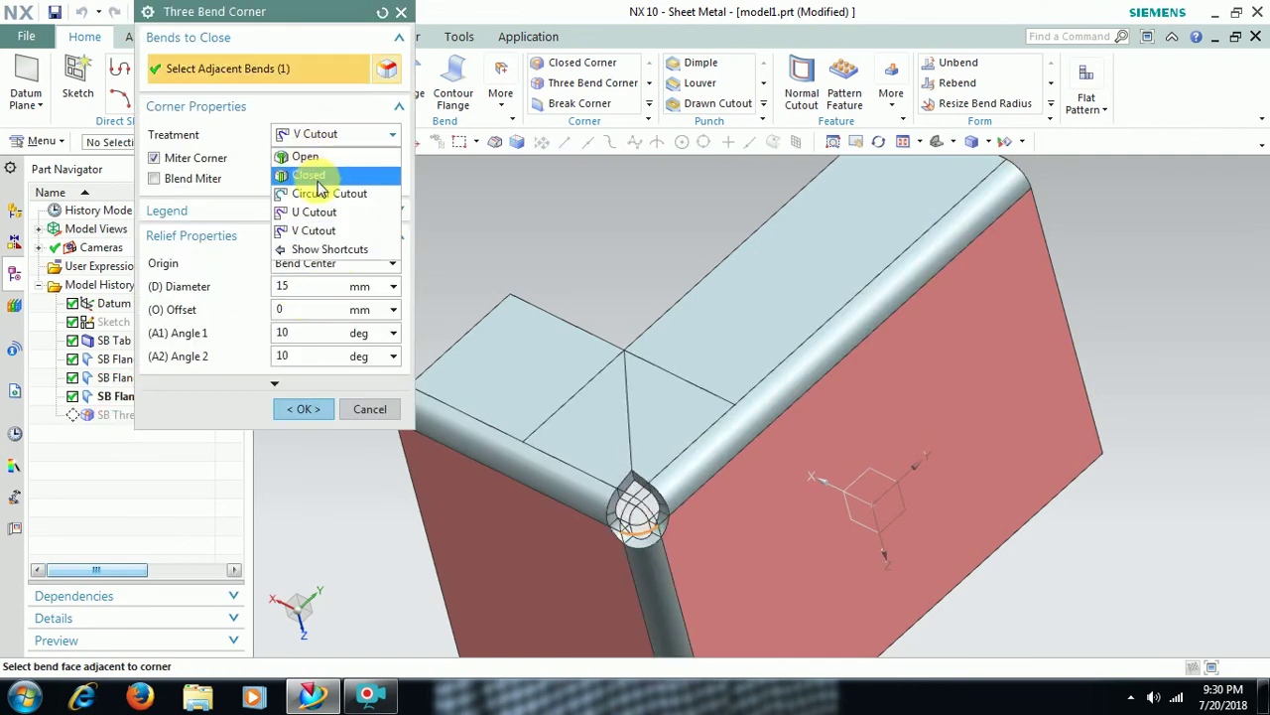
pyautogui.click(303, 174)
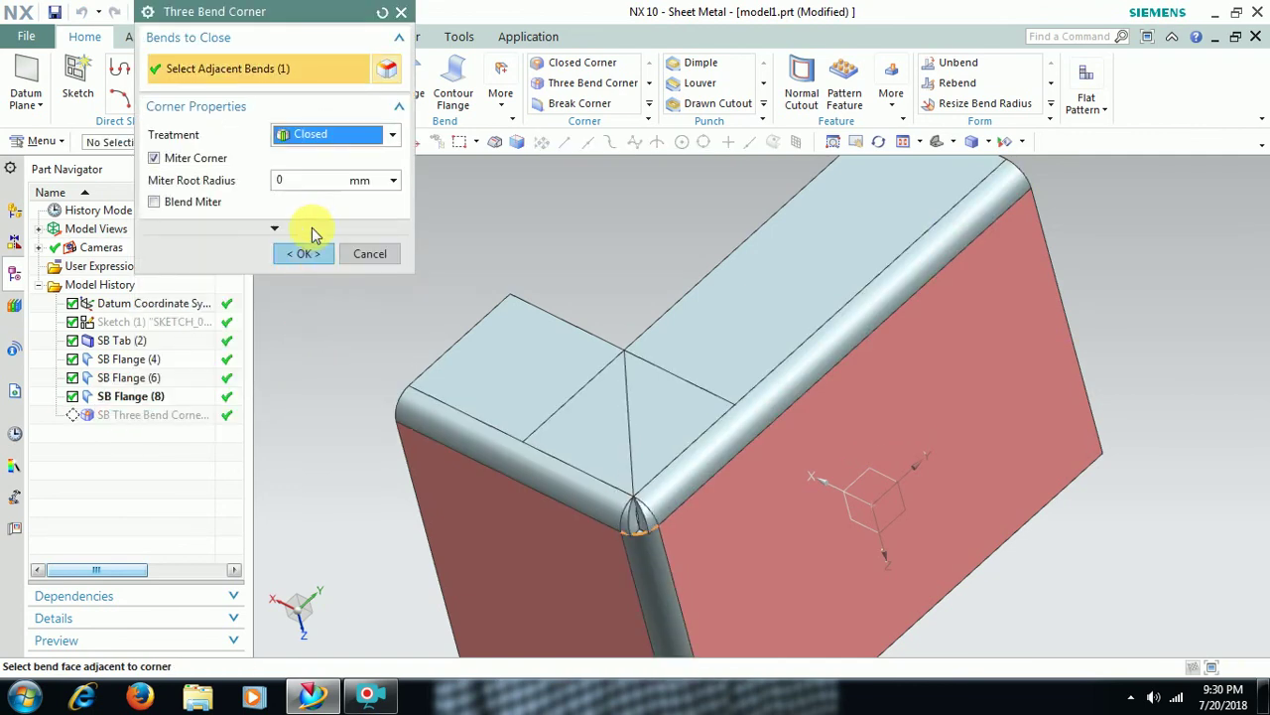
pyautogui.click(306, 253)
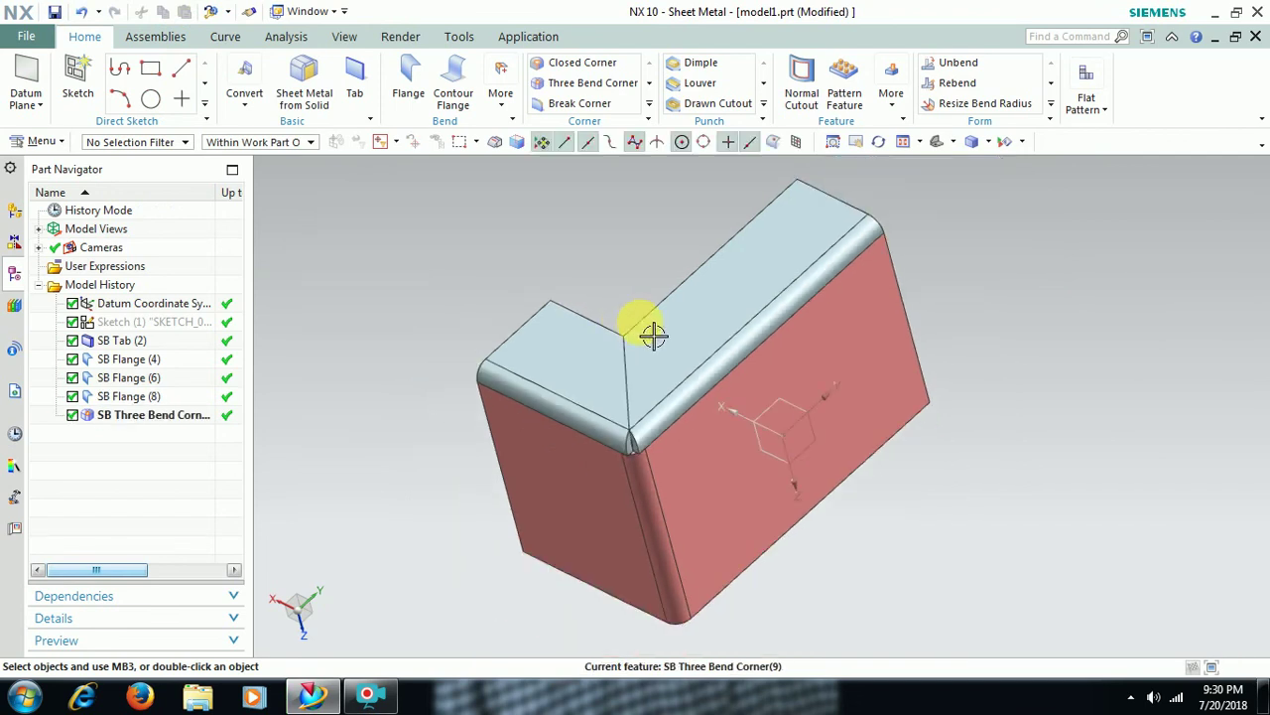
pyautogui.moveTo(743, 397); pyautogui.dragTo(608, 269, button='middle')
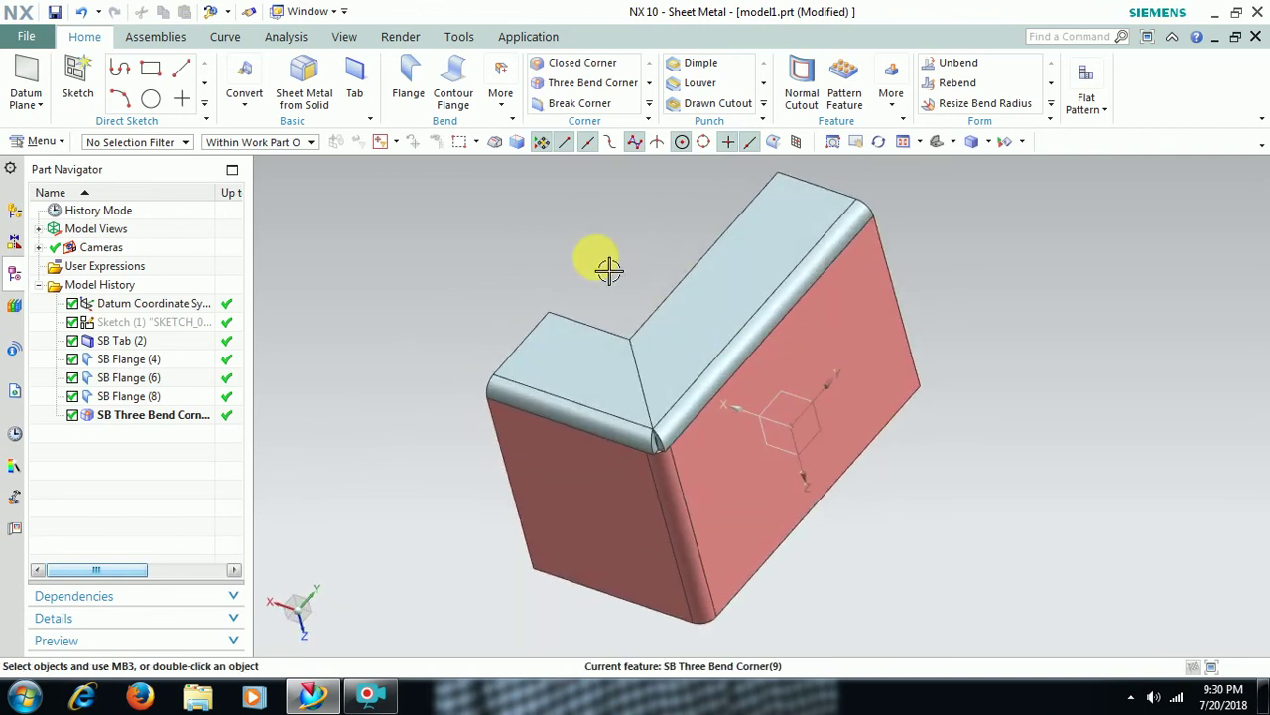